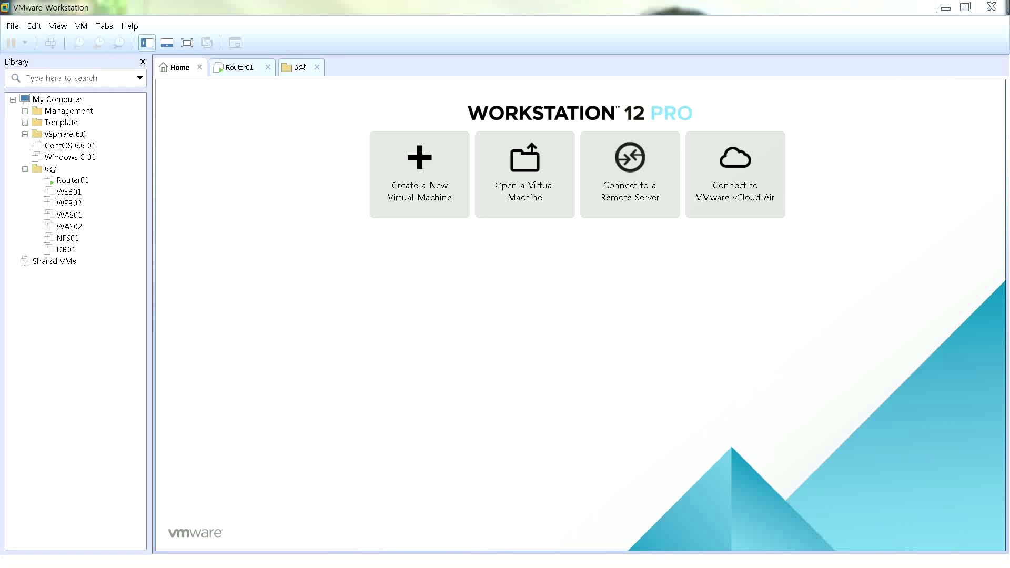
In a maximized Chrome window, search Google for 'windows server 2012 r2 trial download iso'
{"action": "key", "text": "alt+Tab"}
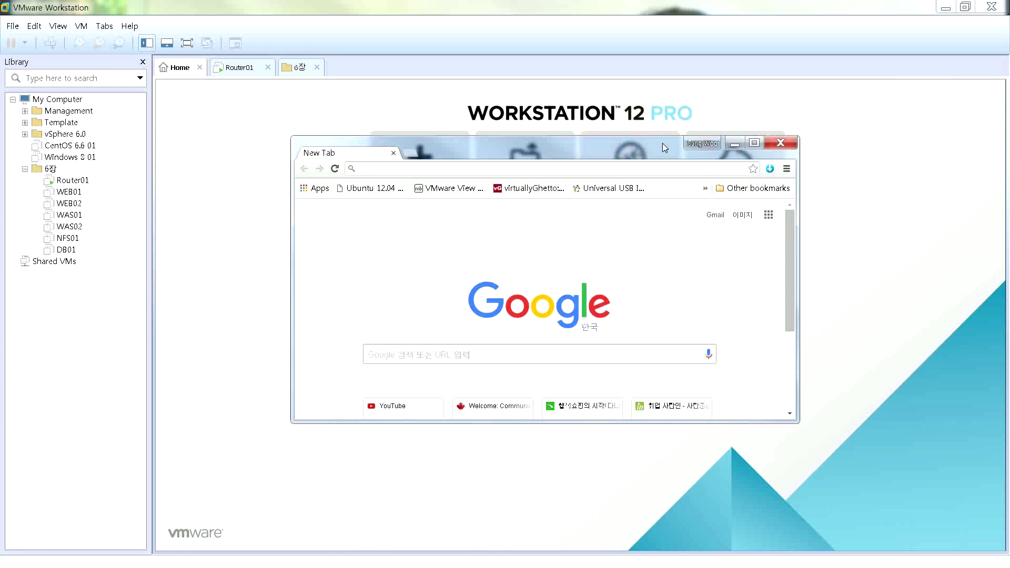
{"action": "double_click", "coordinate": [662, 143]}
{"action": "left_click", "coordinate": [484, 208]}
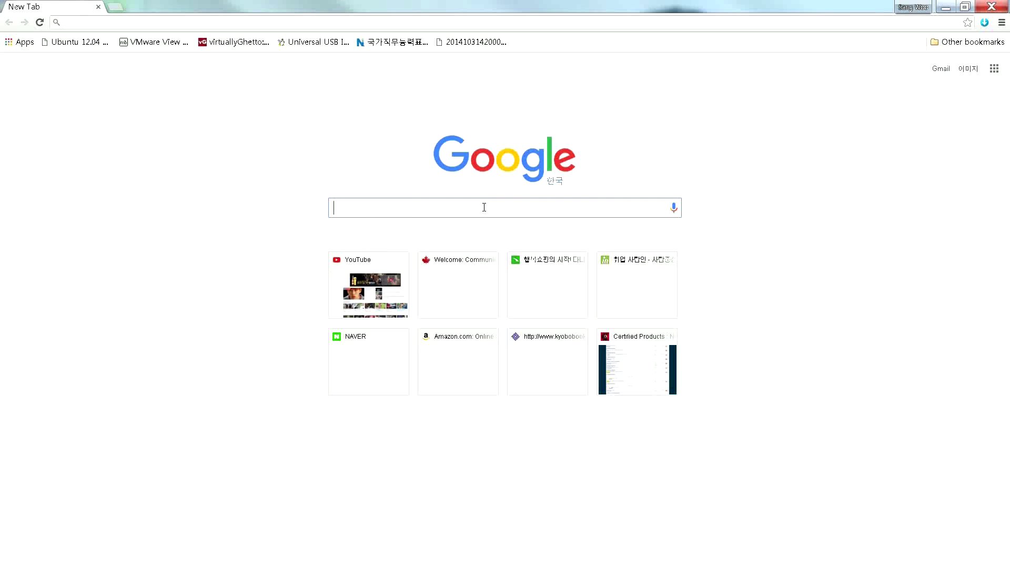
{"action": "type", "text": "win"}
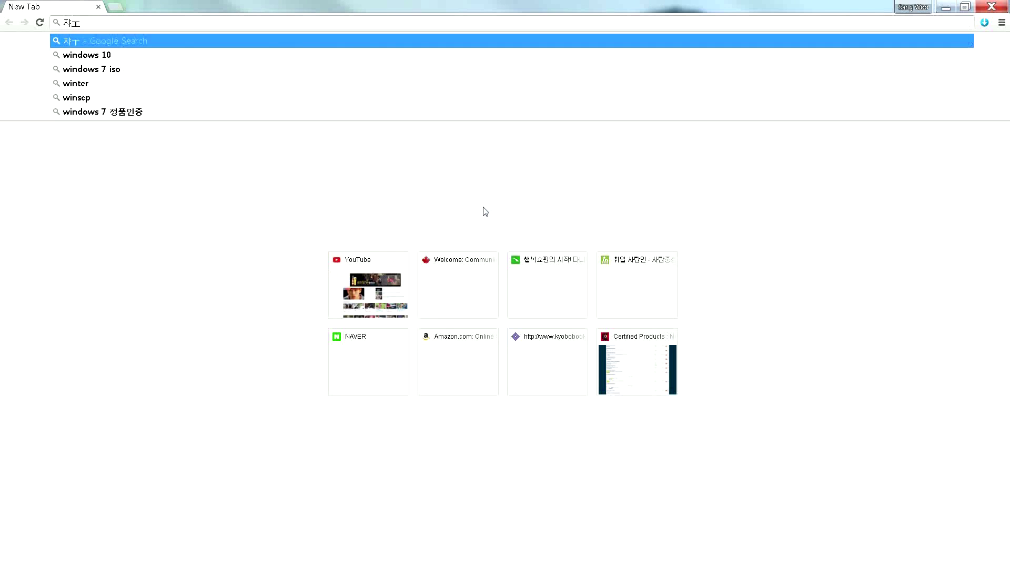
{"action": "type", "text": "dows "}
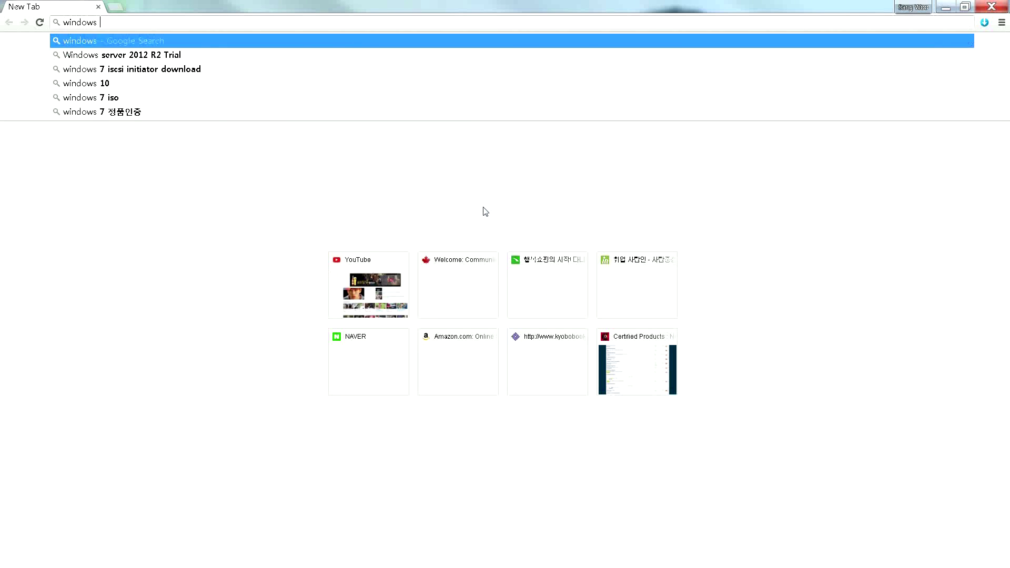
{"action": "type", "text": "server 2012"}
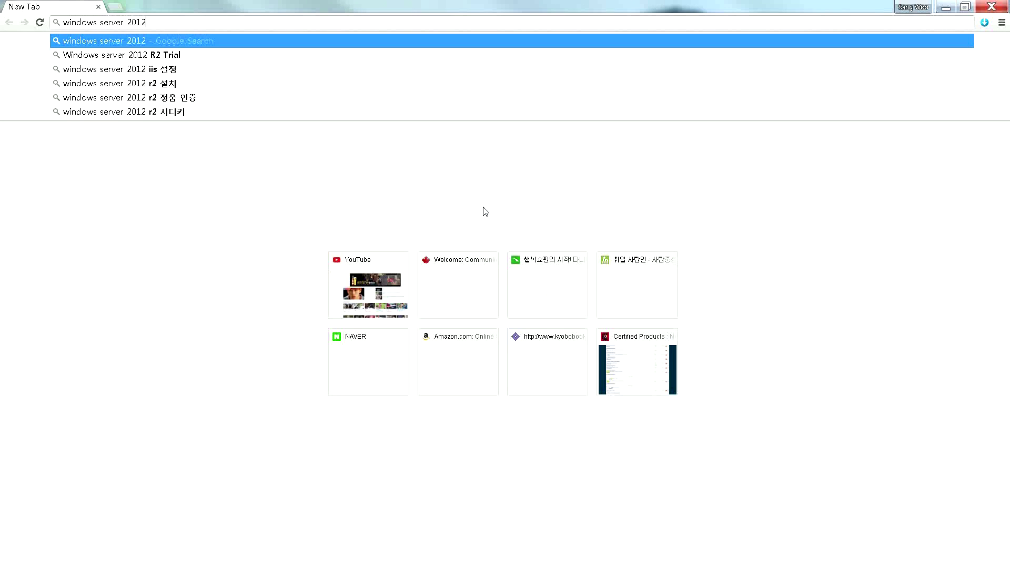
{"action": "type", "text": " R2"}
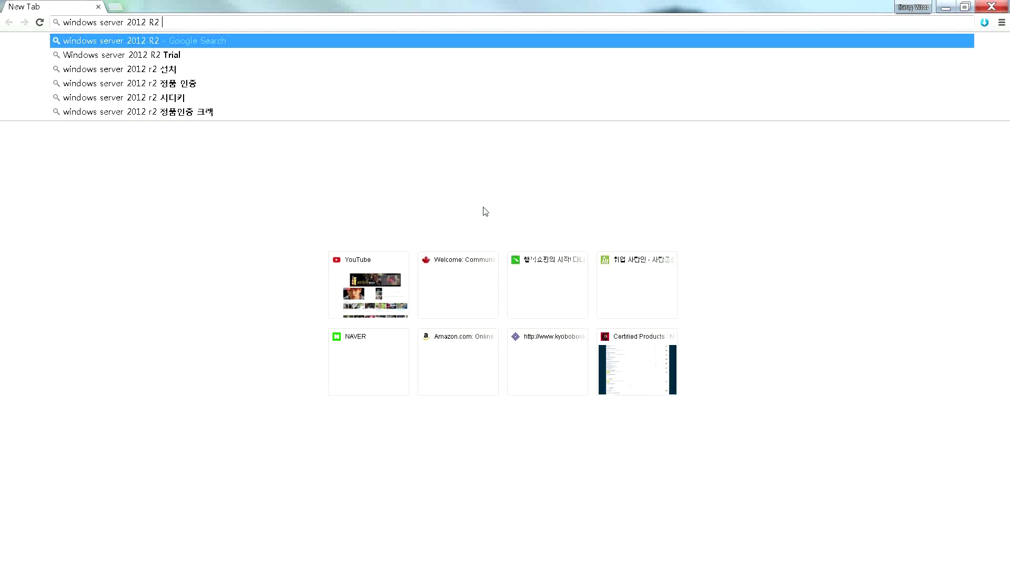
{"action": "type", "text": " trial do"}
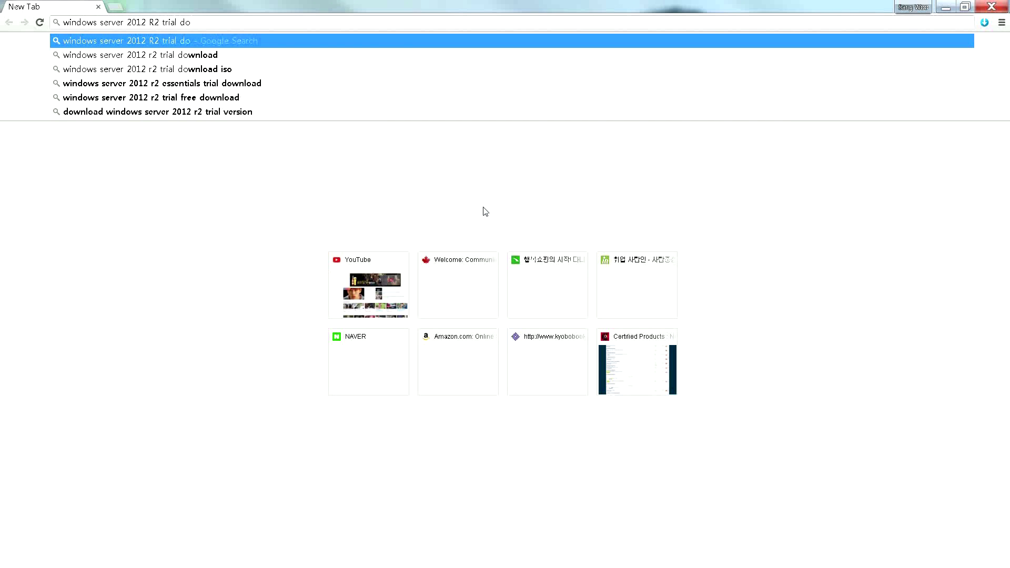
{"action": "key", "text": "Down"}
{"action": "key", "text": "Down"}
{"action": "key", "text": "Return"}
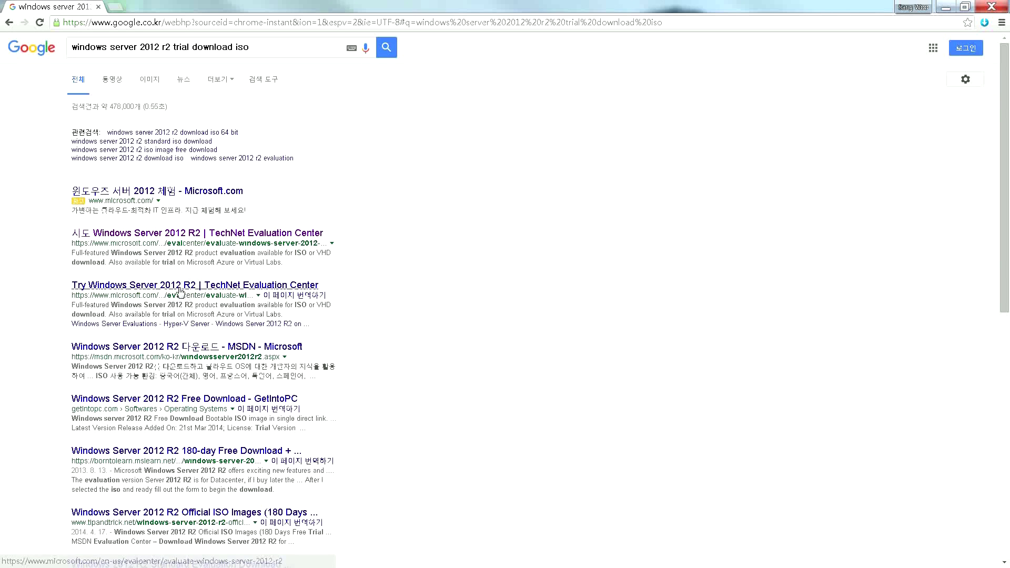
Open the 'Try Windows Server 2012 R2 | TechNet Evaluation Center' result, then minimize Chrome
{"action": "left_click", "coordinate": [181, 290]}
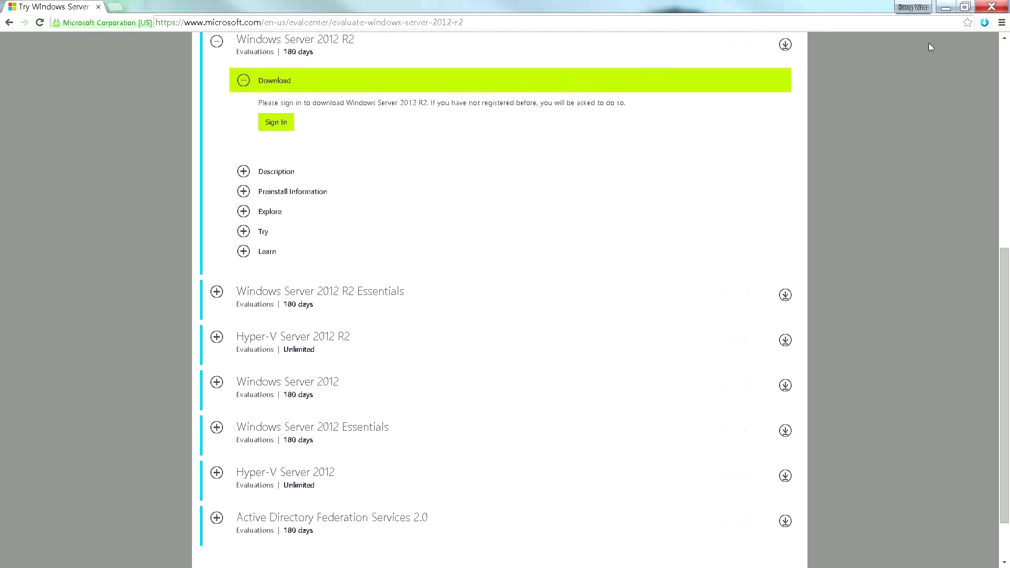
{"action": "left_click", "coordinate": [947, 9]}
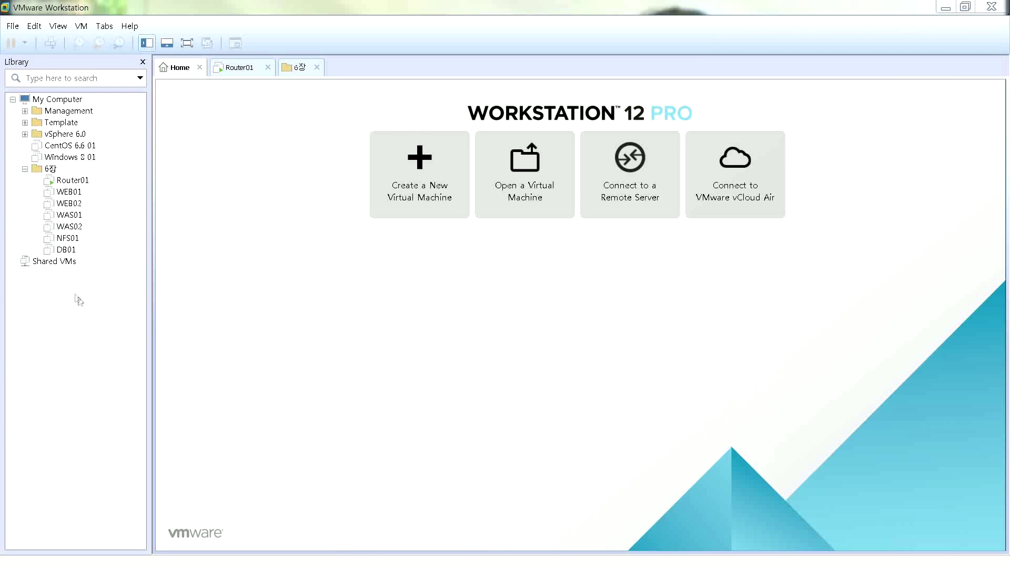
Start a custom new virtual machine with Workstation 10.0 compatibility, installing the OS later
{"action": "right_click", "coordinate": [61, 283]}
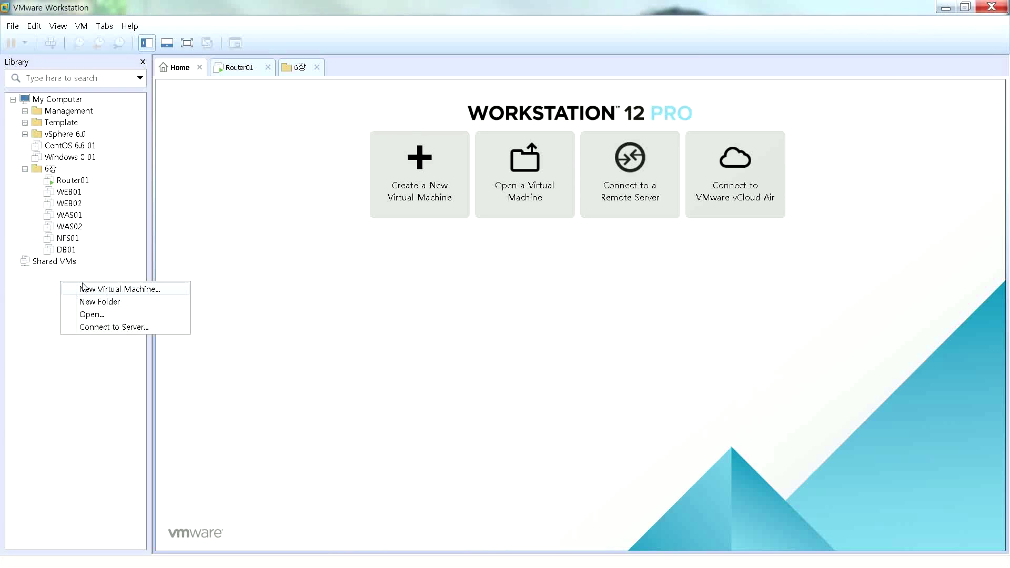
{"action": "left_click", "coordinate": [87, 289]}
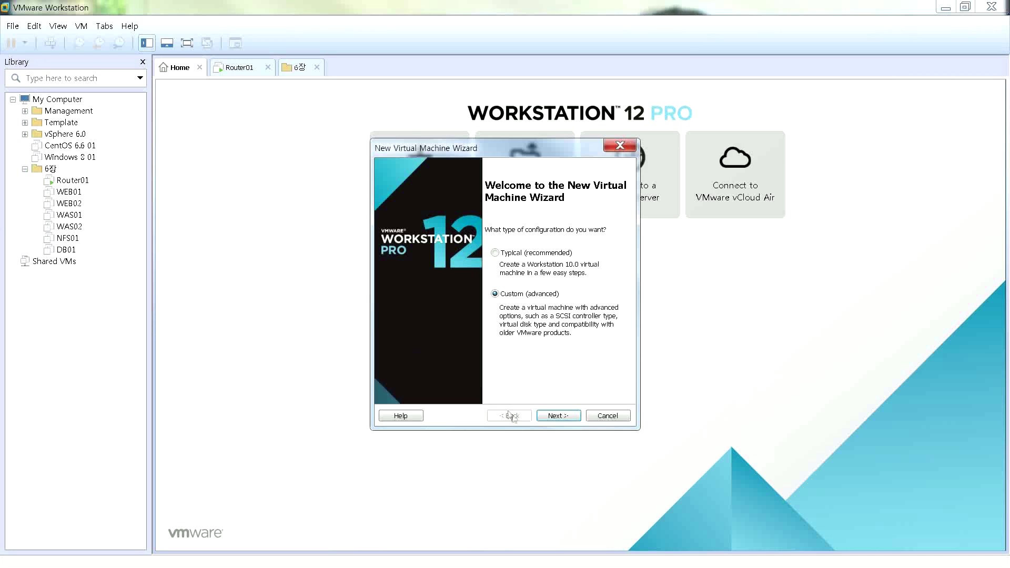
{"action": "left_click", "coordinate": [541, 417]}
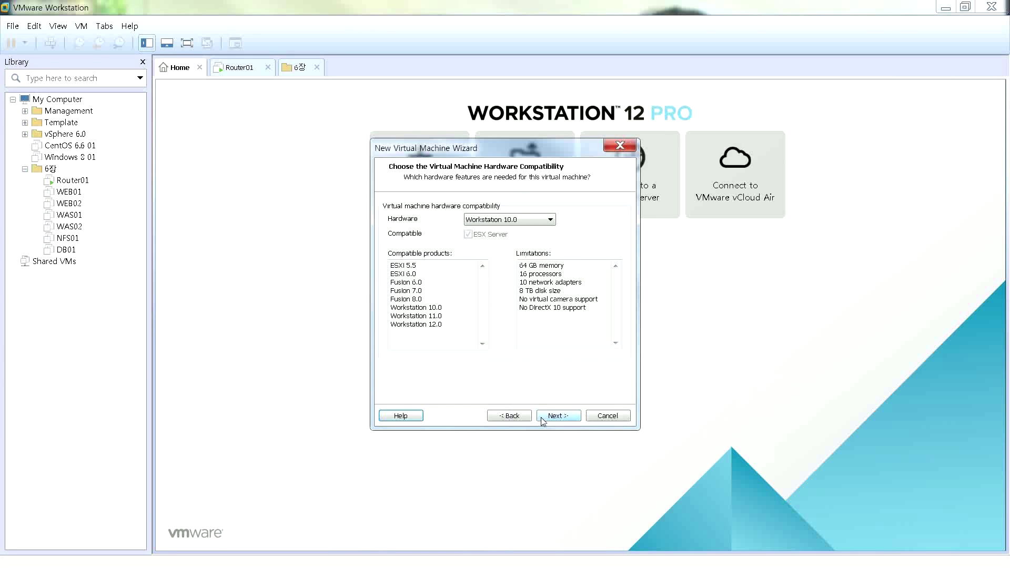
{"action": "left_click", "coordinate": [542, 419]}
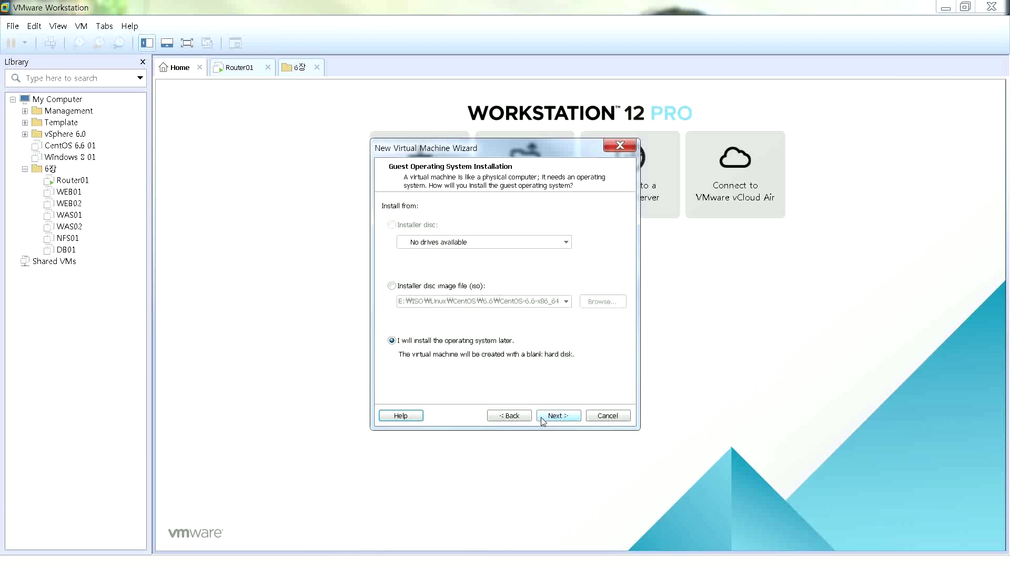
{"action": "left_click", "coordinate": [541, 418]}
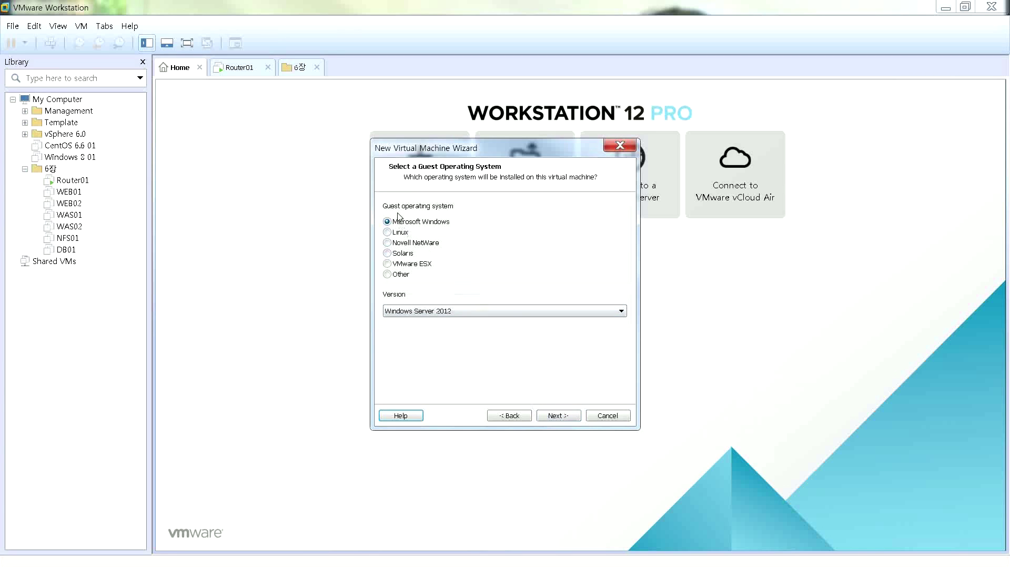
Choose Microsoft Windows Server 2012 as the guest operating system version
{"action": "left_click", "coordinate": [428, 316]}
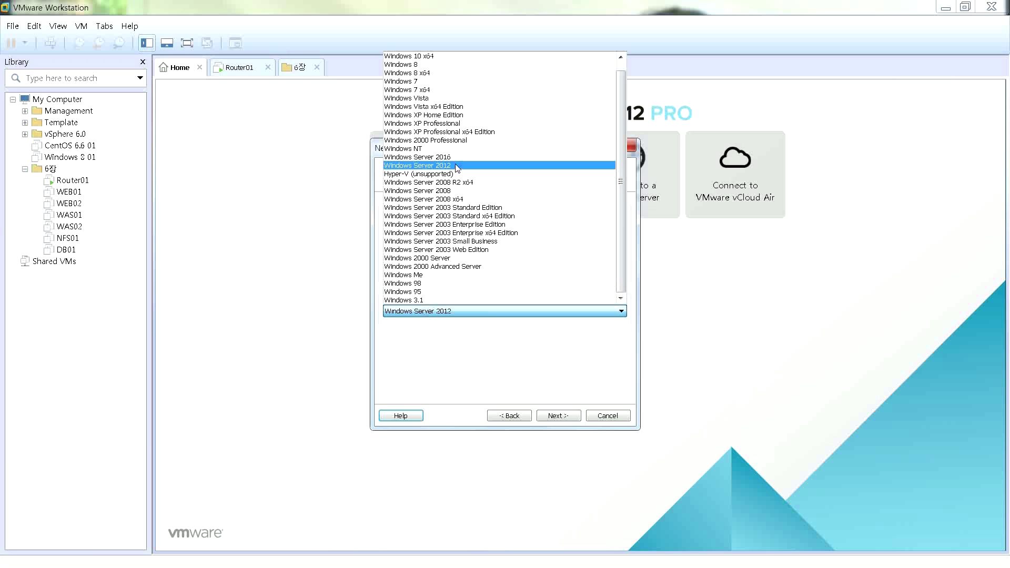
{"action": "left_click", "coordinate": [455, 167]}
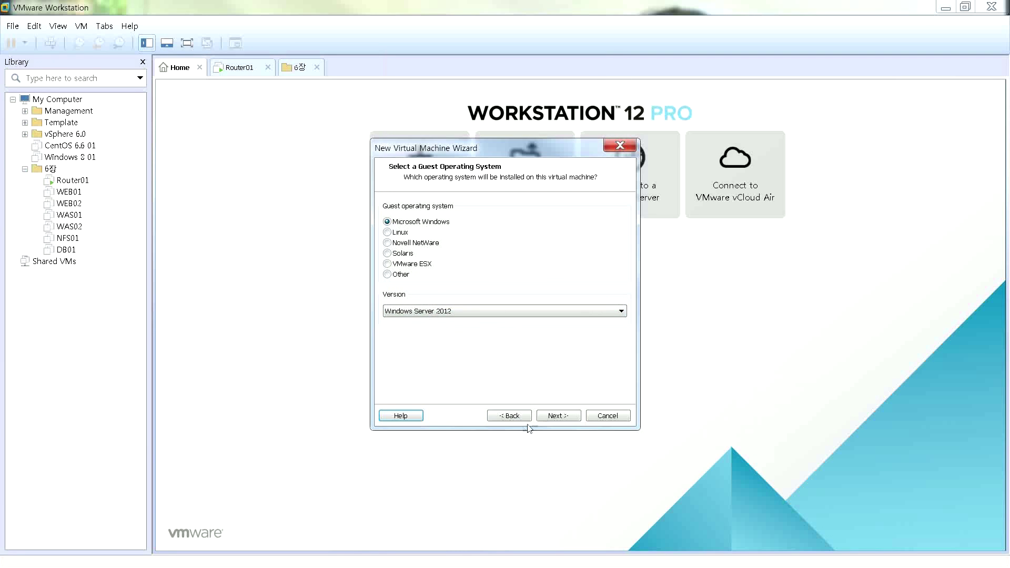
{"action": "left_click", "coordinate": [551, 416]}
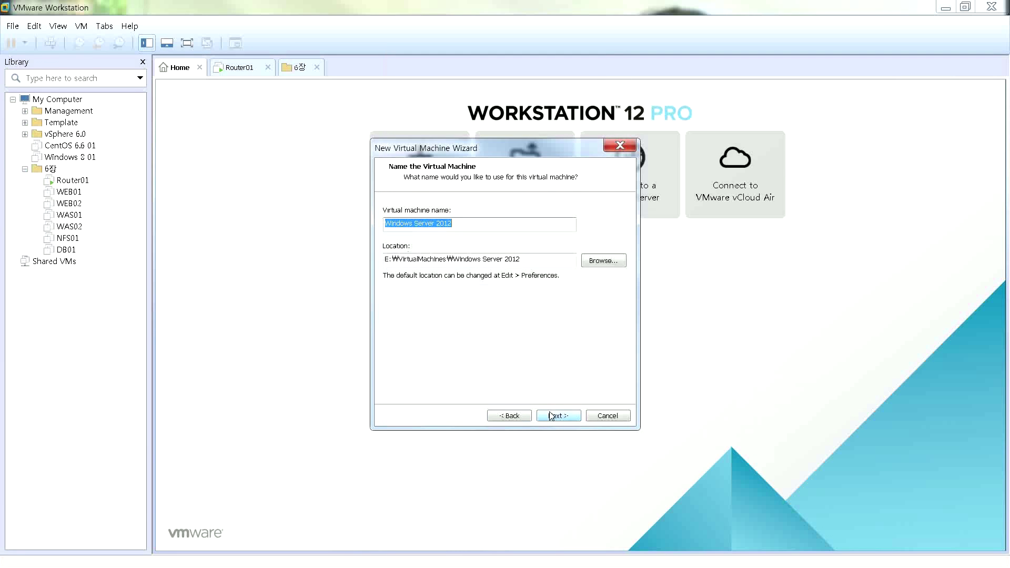
Name the VM 'DNS', keeping BIOS firmware and one processor with one core
{"action": "type", "text": "D"}
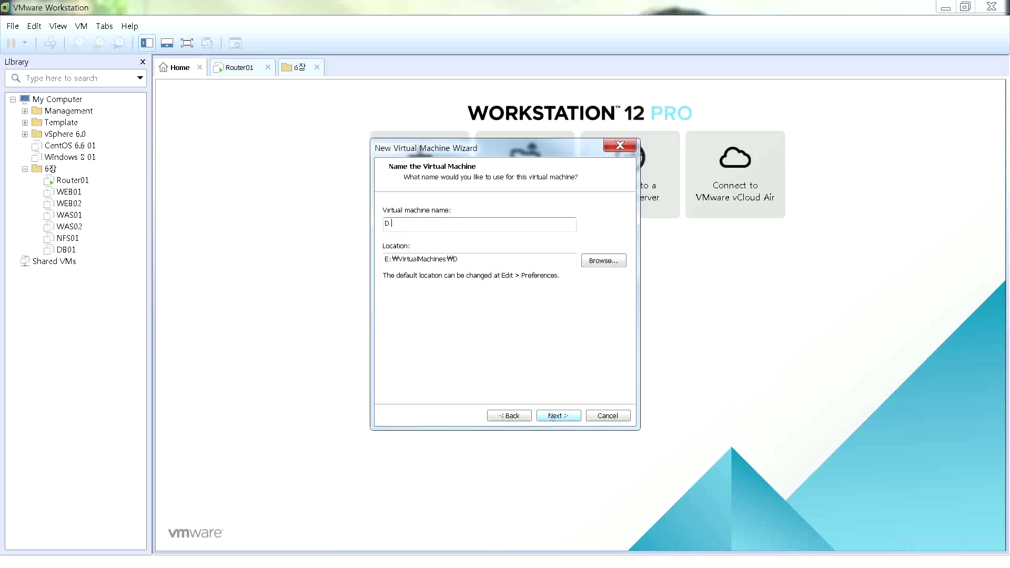
{"action": "type", "text": "NS"}
{"action": "left_click", "coordinate": [552, 416]}
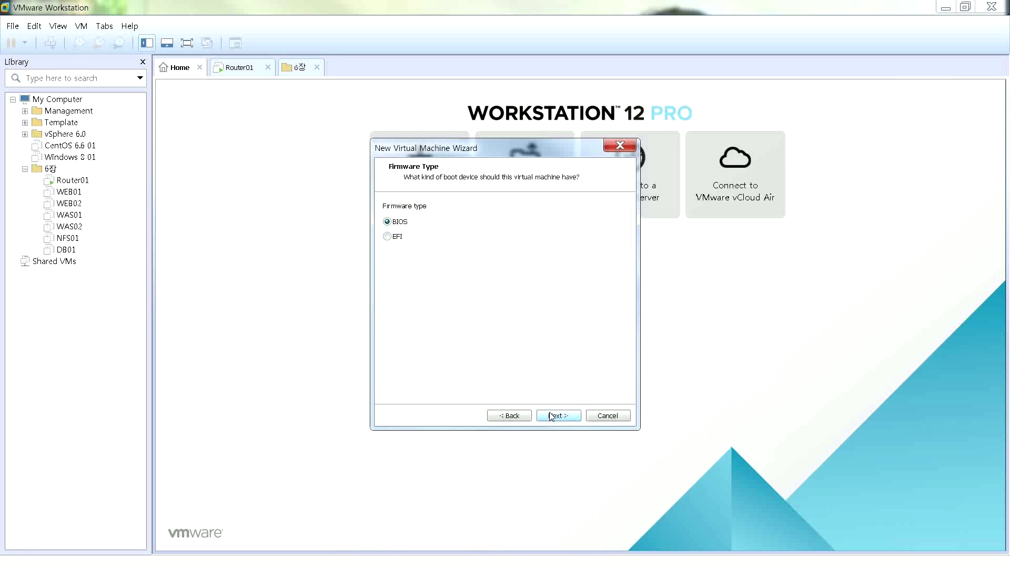
{"action": "left_click", "coordinate": [551, 416]}
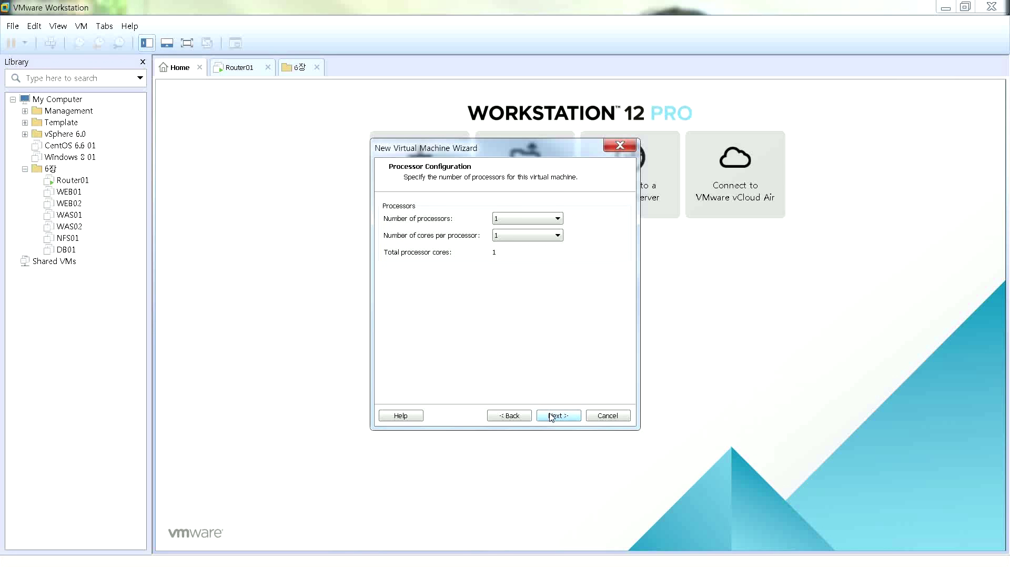
{"action": "left_click", "coordinate": [552, 416]}
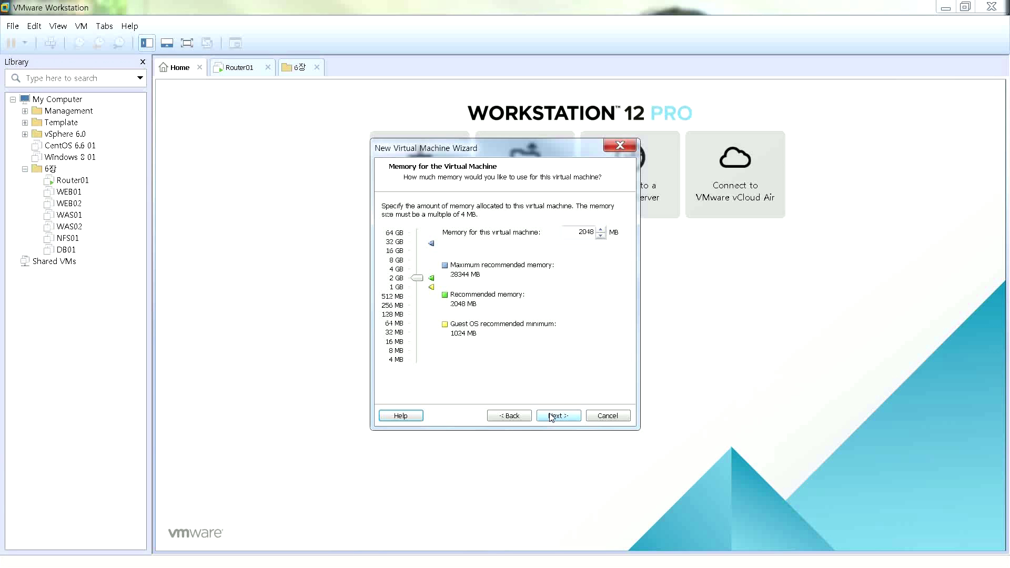
Keep 2048 MB memory, NAT networking, the LSI Logic SAS controller and a SCSI disk
{"action": "left_click", "coordinate": [552, 417]}
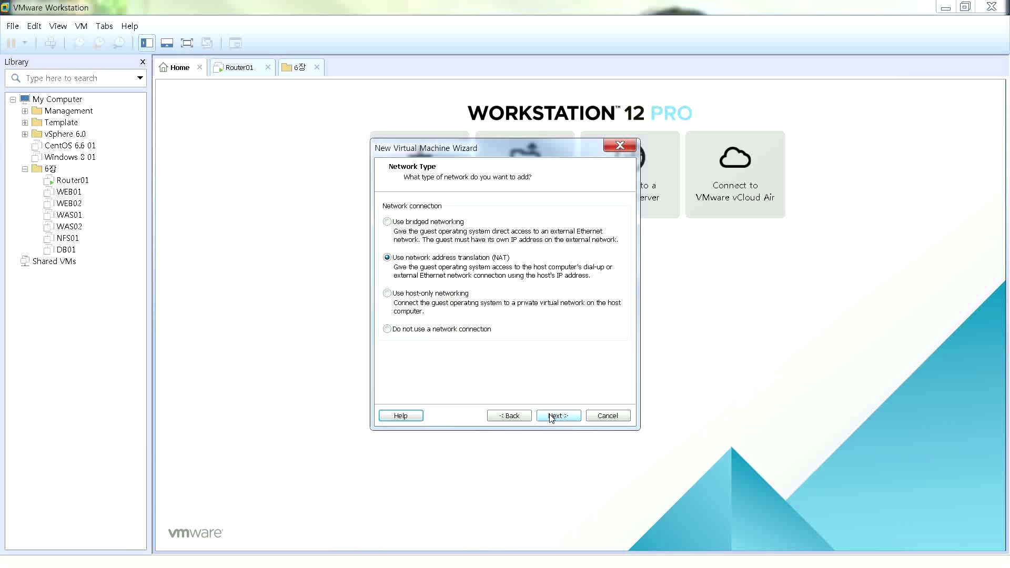
{"action": "left_click", "coordinate": [551, 417]}
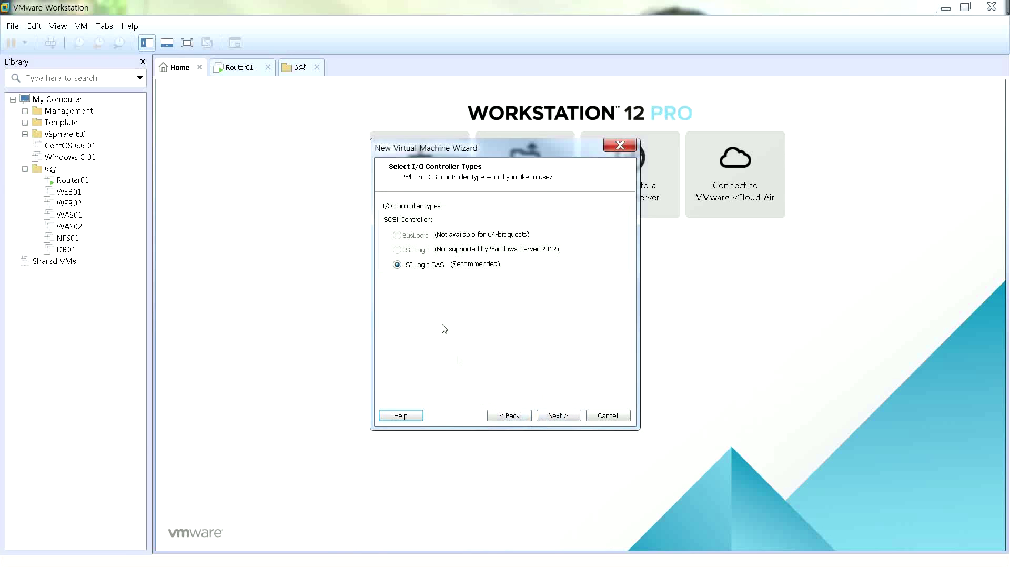
{"action": "left_click", "coordinate": [554, 417]}
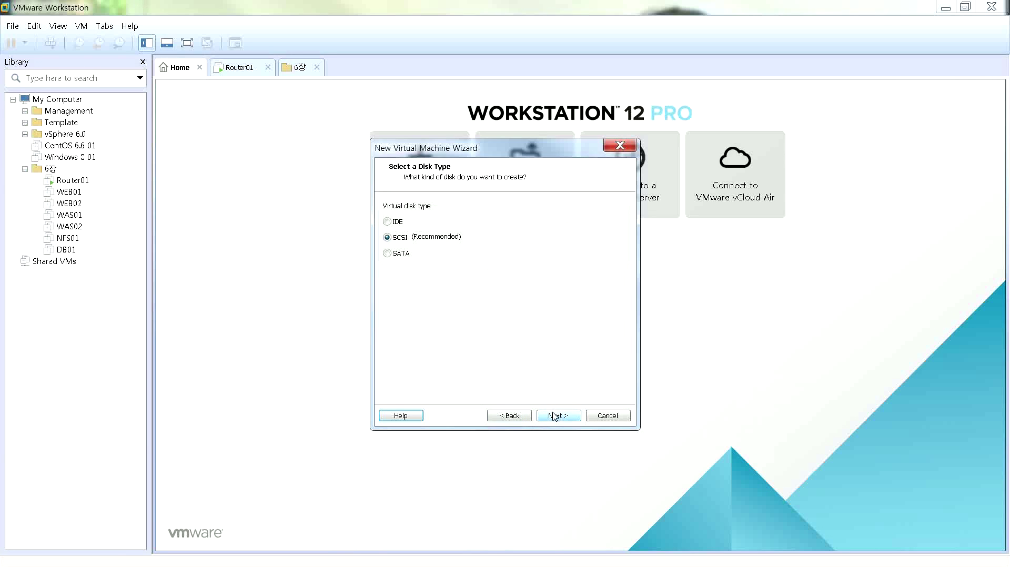
{"action": "left_click", "coordinate": [554, 416]}
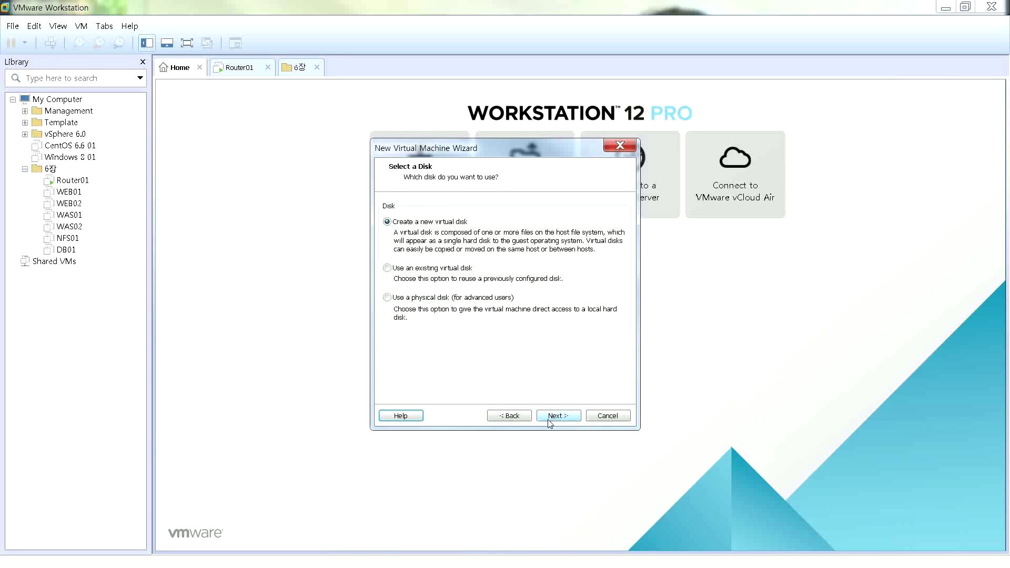
Create a new 60 GB single-file virtual disk named DNS.vmdk
{"action": "left_click", "coordinate": [548, 419]}
{"action": "left_click", "coordinate": [467, 314]}
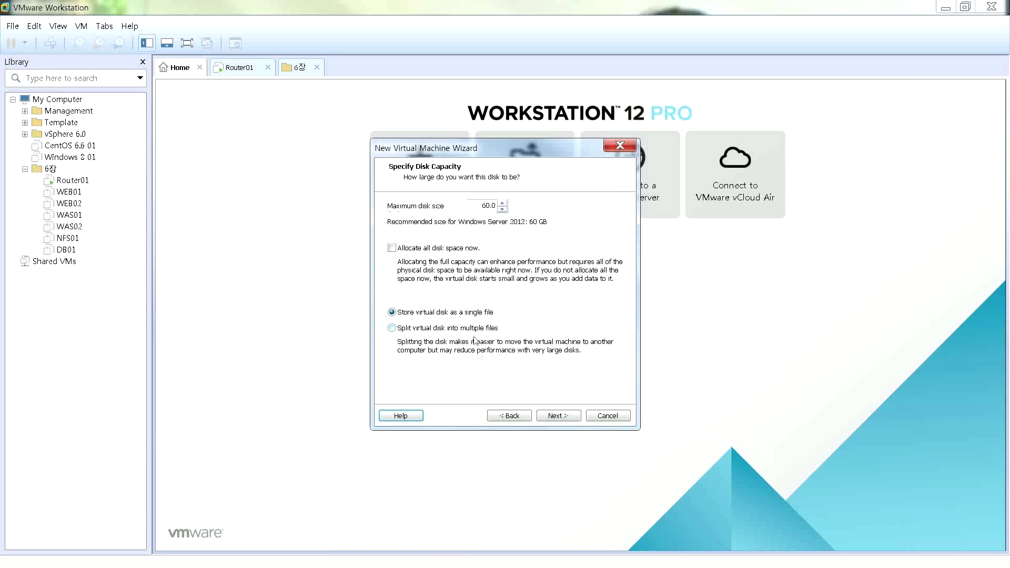
{"action": "left_click", "coordinate": [552, 418]}
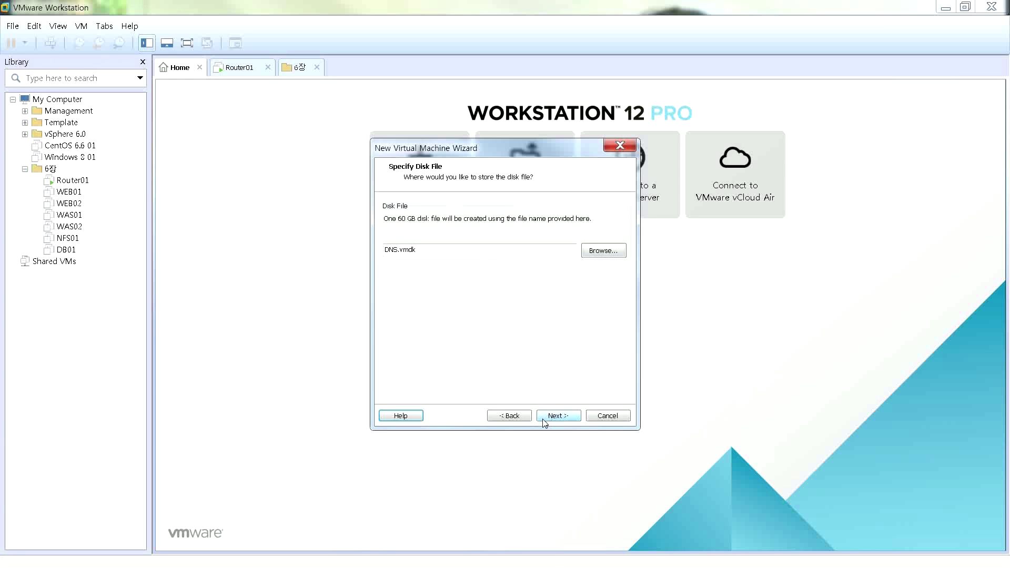
{"action": "left_click", "coordinate": [542, 419]}
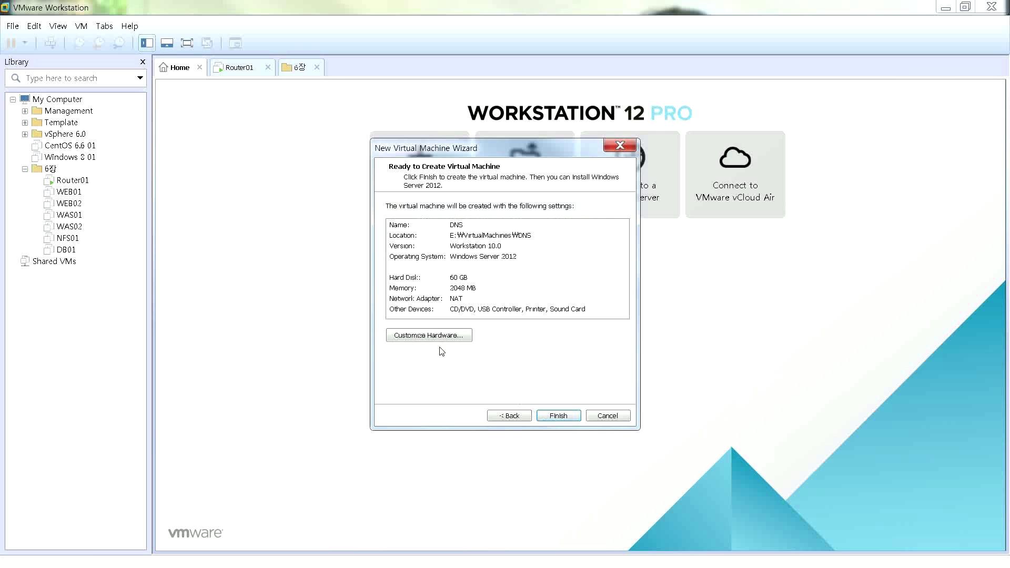
Remove the USB controller, sound card and printer from the hardware, then finish the DNS VM
{"action": "left_click", "coordinate": [428, 337]}
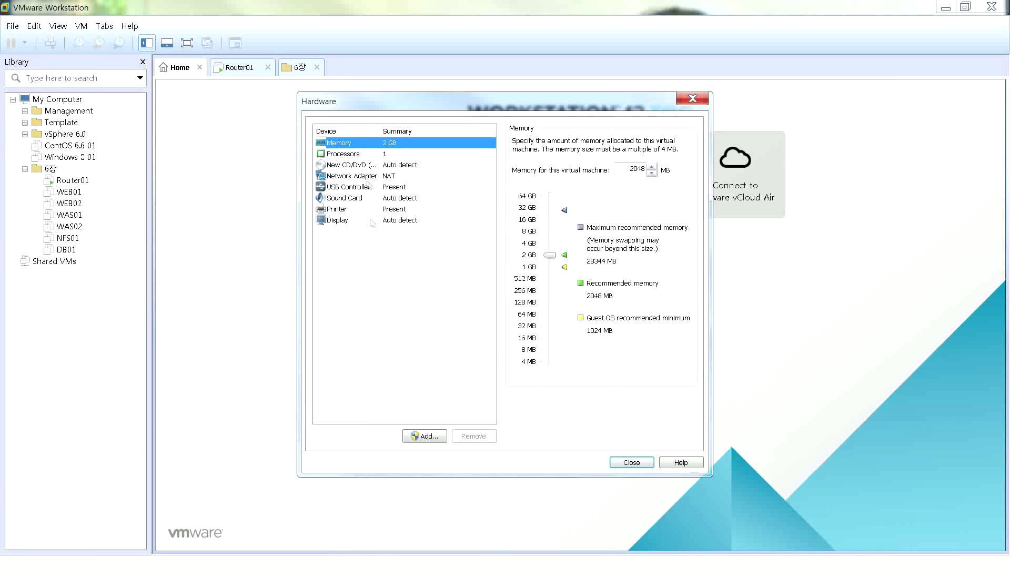
{"action": "left_click_drag", "start_coordinate": [367, 112], "coordinate": [407, 161]}
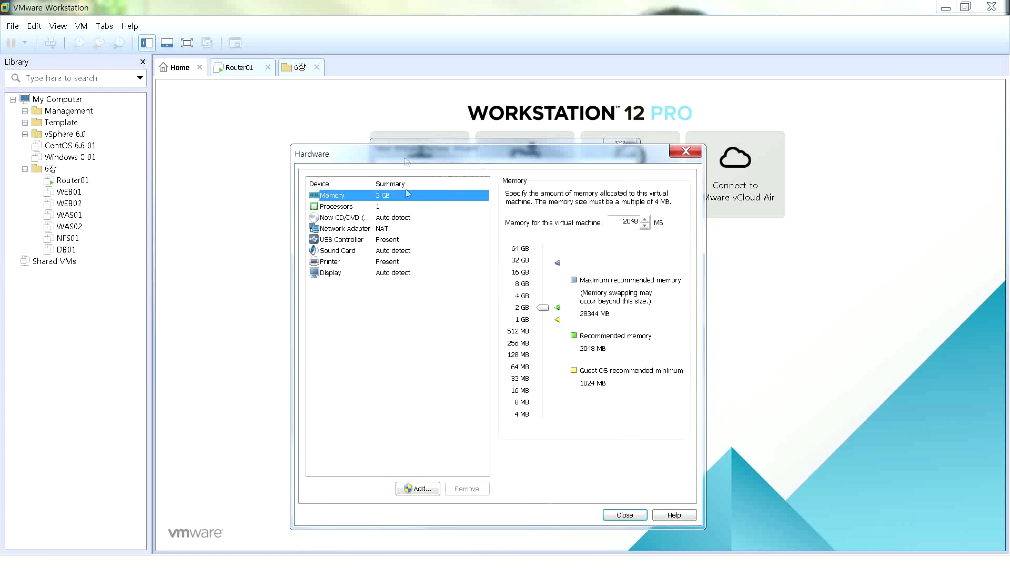
{"action": "left_click", "coordinate": [388, 241]}
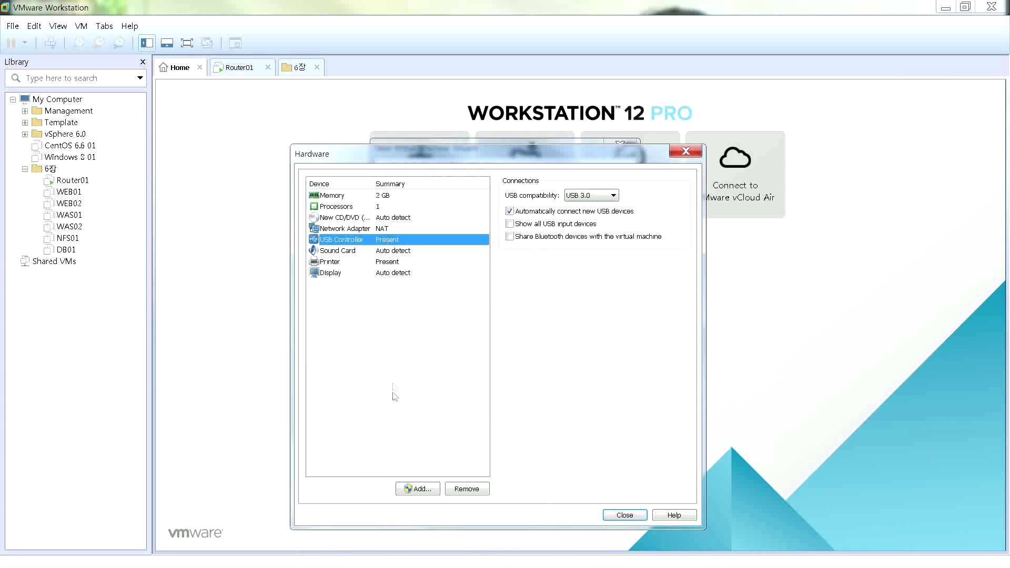
{"action": "left_click", "coordinate": [461, 494]}
{"action": "left_click", "coordinate": [461, 493]}
{"action": "left_click", "coordinate": [461, 494]}
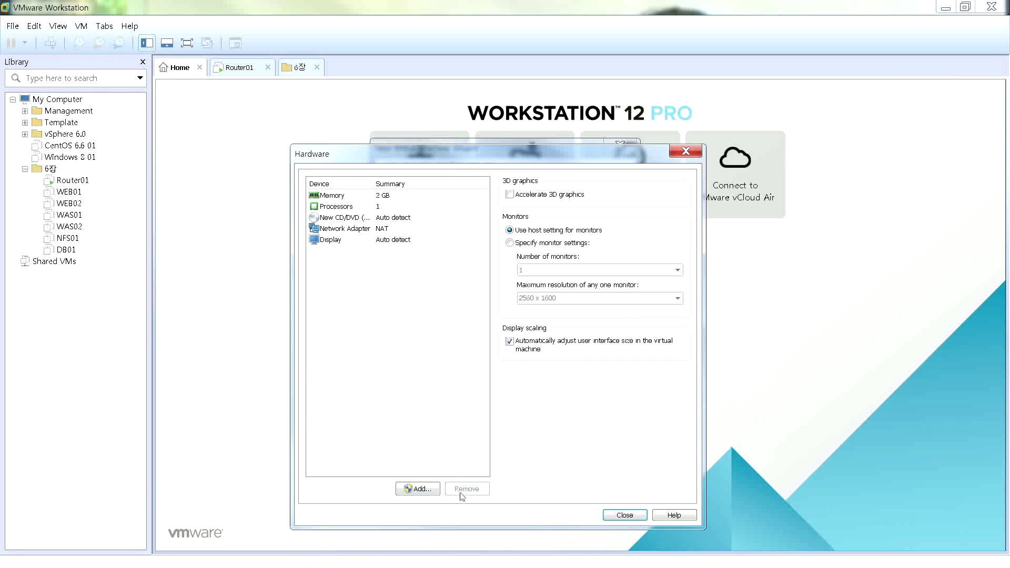
{"action": "left_click", "coordinate": [610, 519]}
{"action": "left_click", "coordinate": [566, 417]}
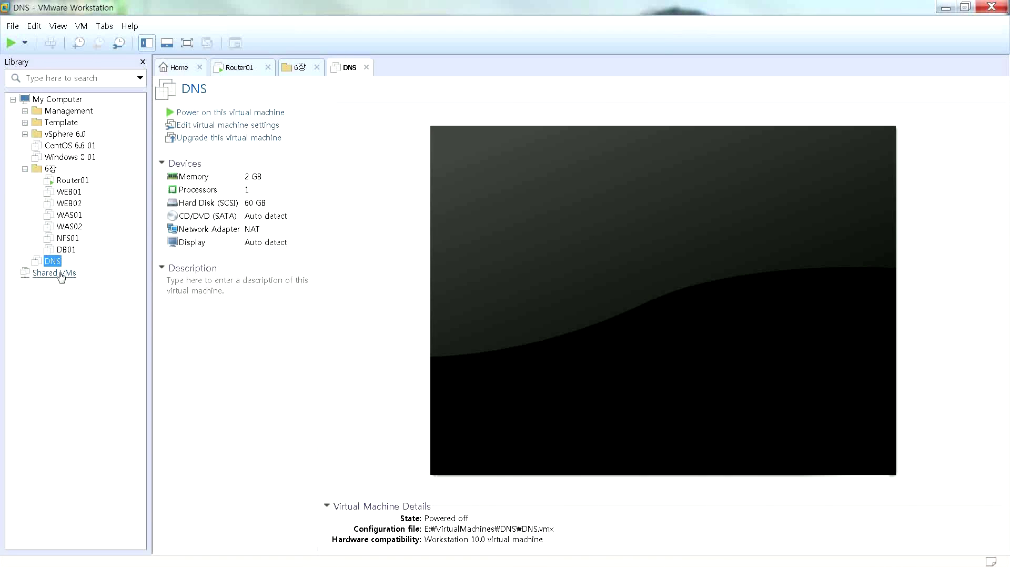
Move DNS into the 6장 folder and attach the Windows Server 2012 R2 trial ISO to its CD/DVD drive
{"action": "left_click_drag", "start_coordinate": [60, 264], "coordinate": [74, 188]}
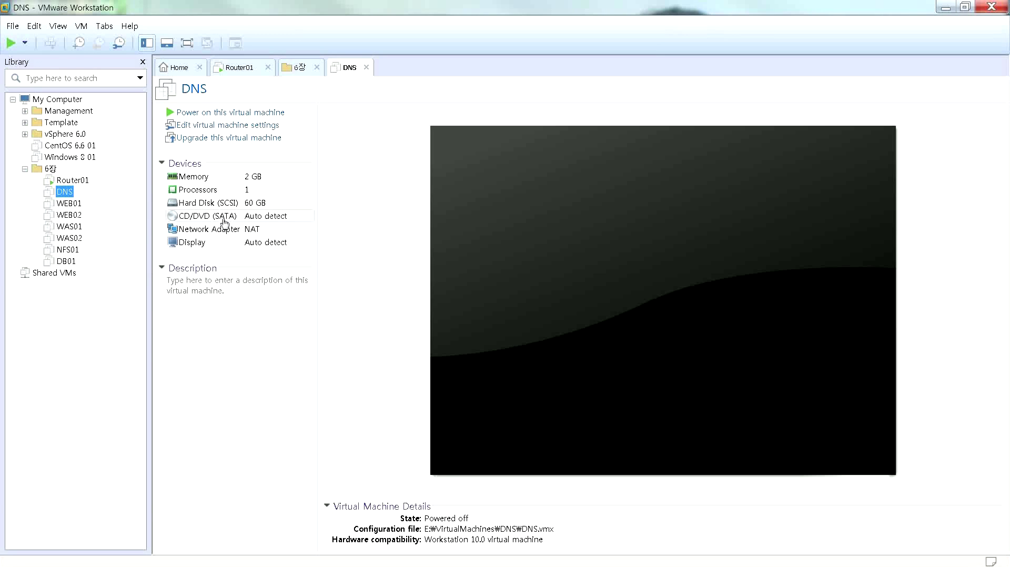
{"action": "double_click", "coordinate": [224, 220]}
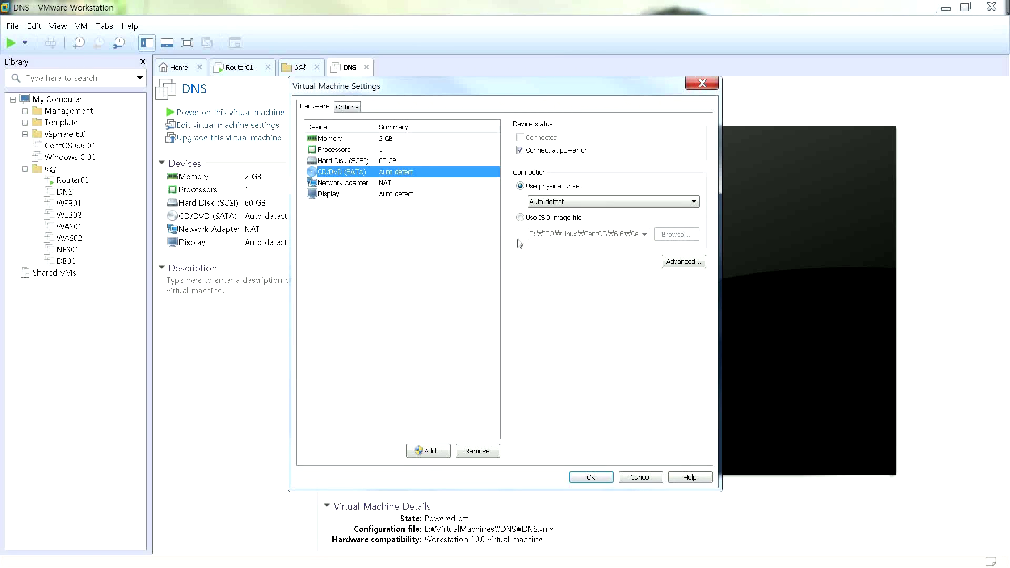
{"action": "left_click", "coordinate": [521, 218]}
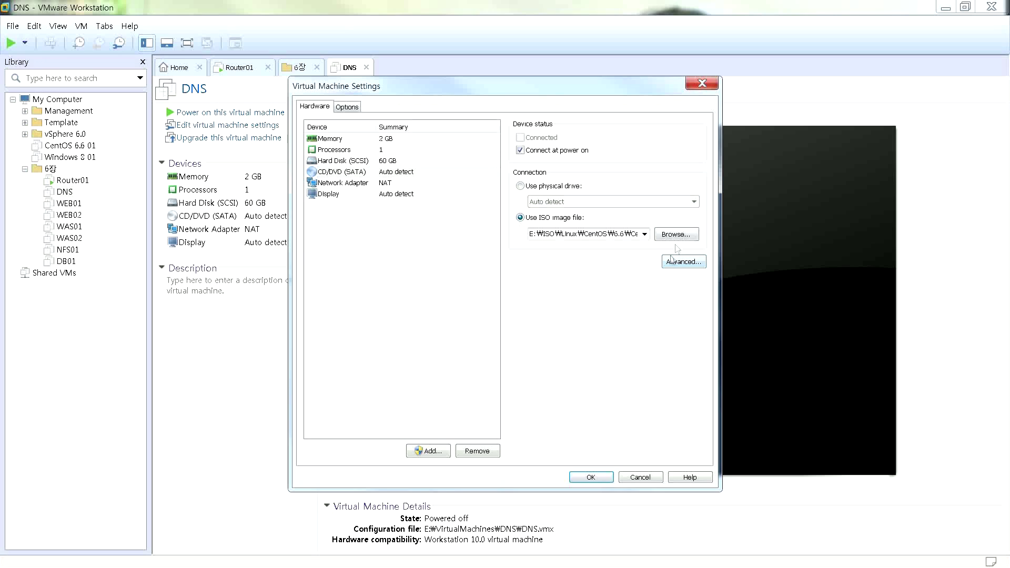
{"action": "left_click", "coordinate": [645, 235]}
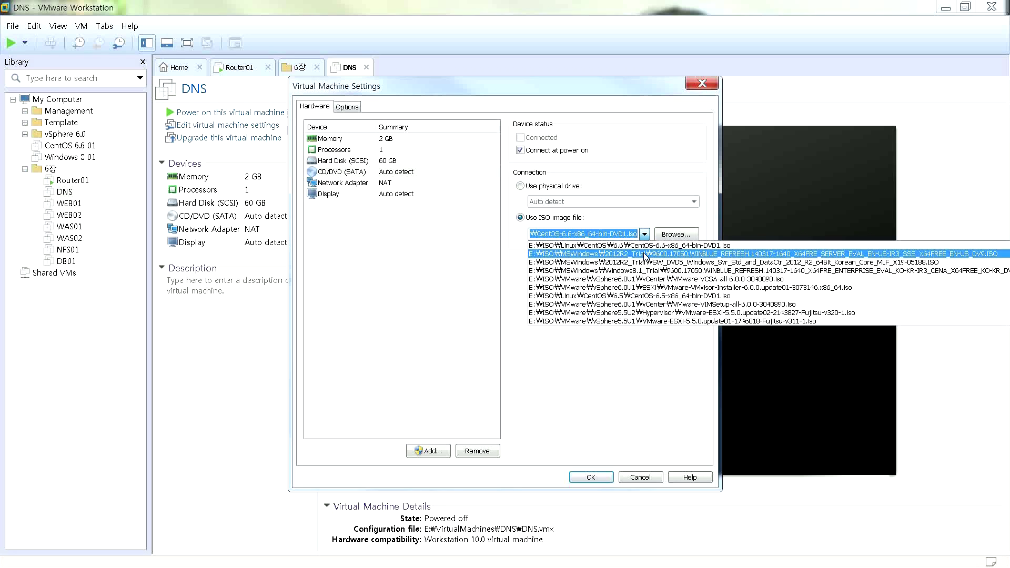
{"action": "left_click", "coordinate": [644, 256]}
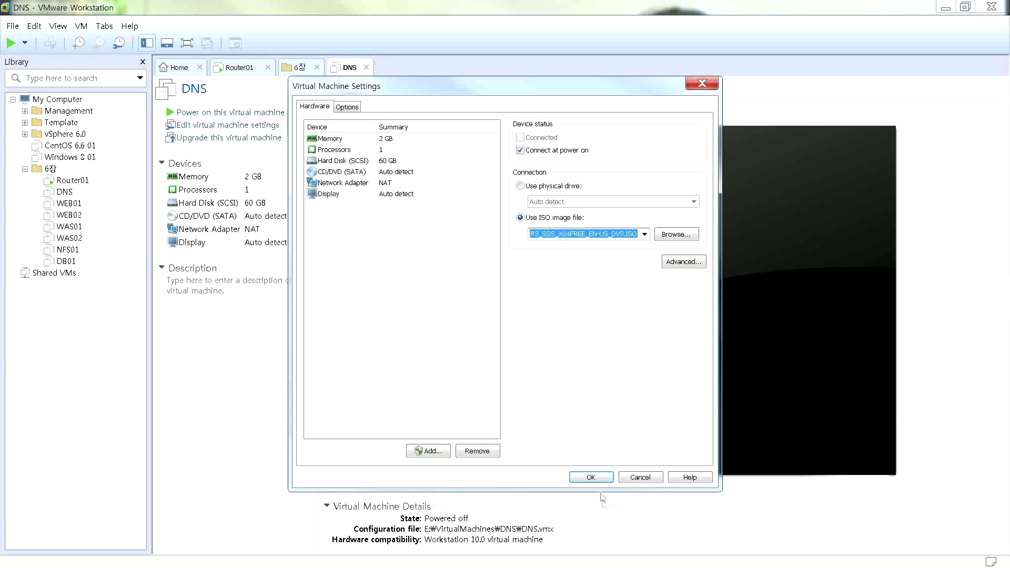
{"action": "left_click", "coordinate": [592, 477]}
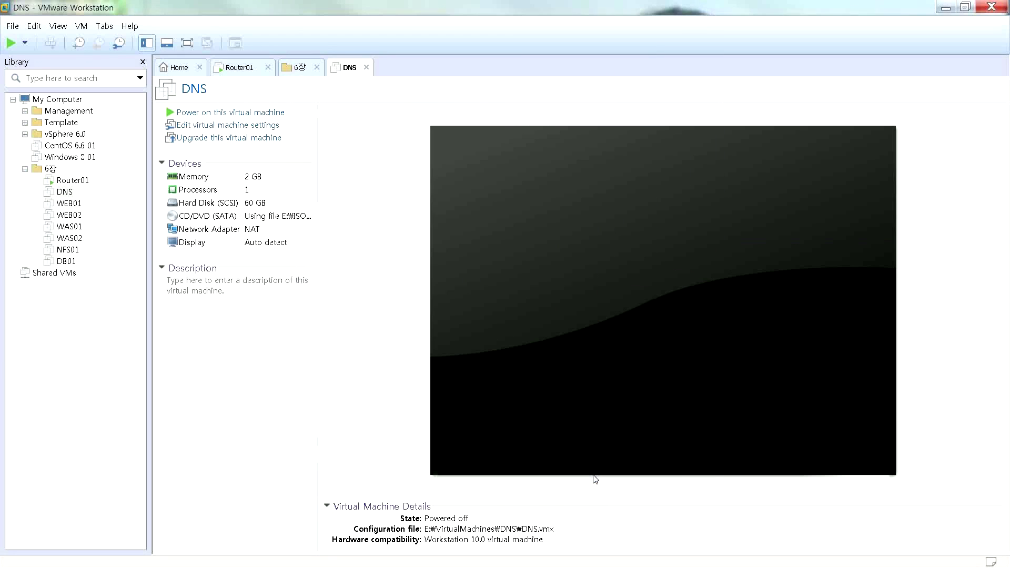
Power on the DNS VM and set Setup's time and currency format to Korean (Korea)
{"action": "left_click", "coordinate": [189, 113]}
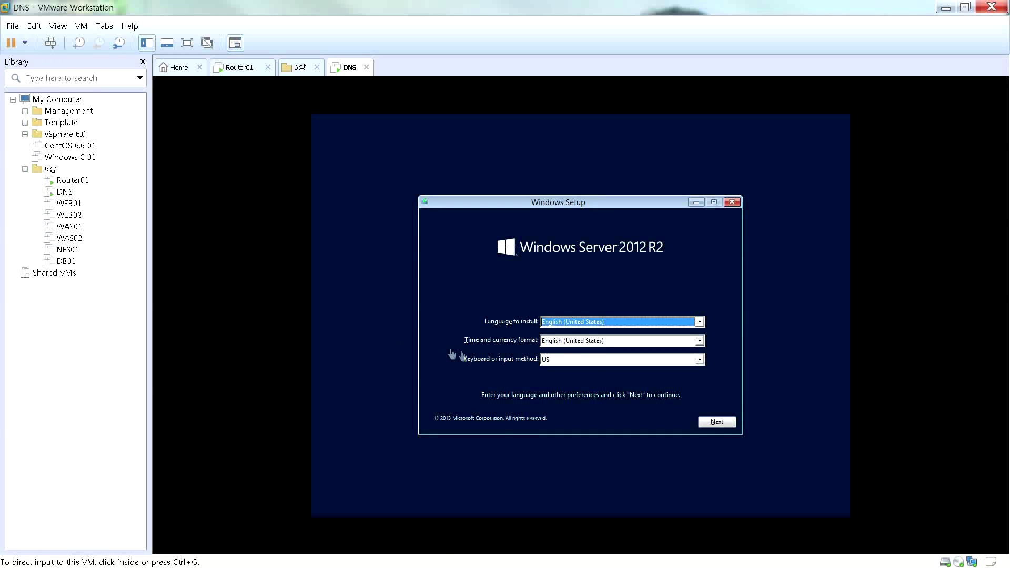
{"action": "left_click", "coordinate": [589, 362]}
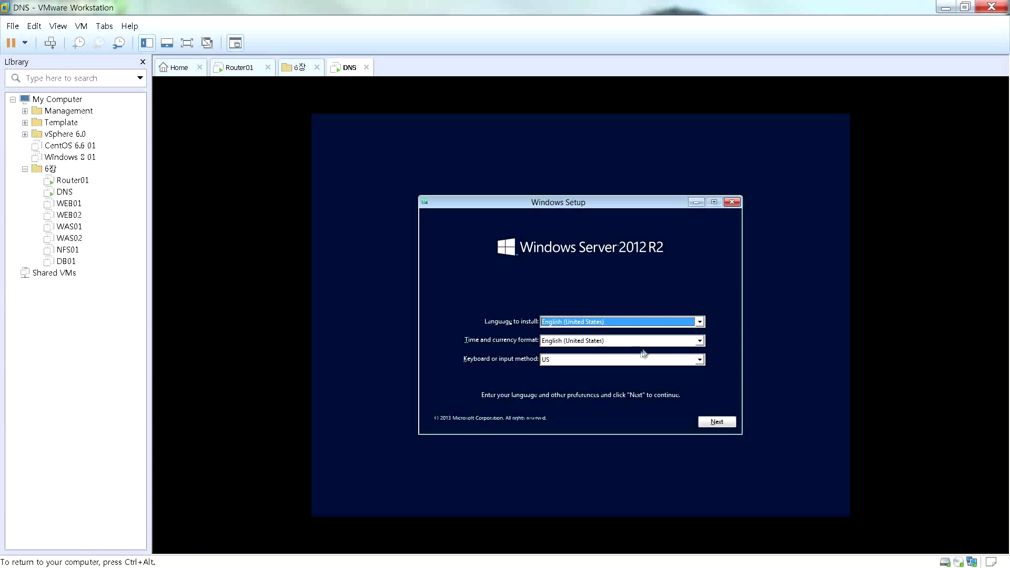
{"action": "left_click", "coordinate": [699, 345]}
{"action": "scroll", "coordinate": [678, 371], "scroll_direction": "down", "scroll_amount": 7}
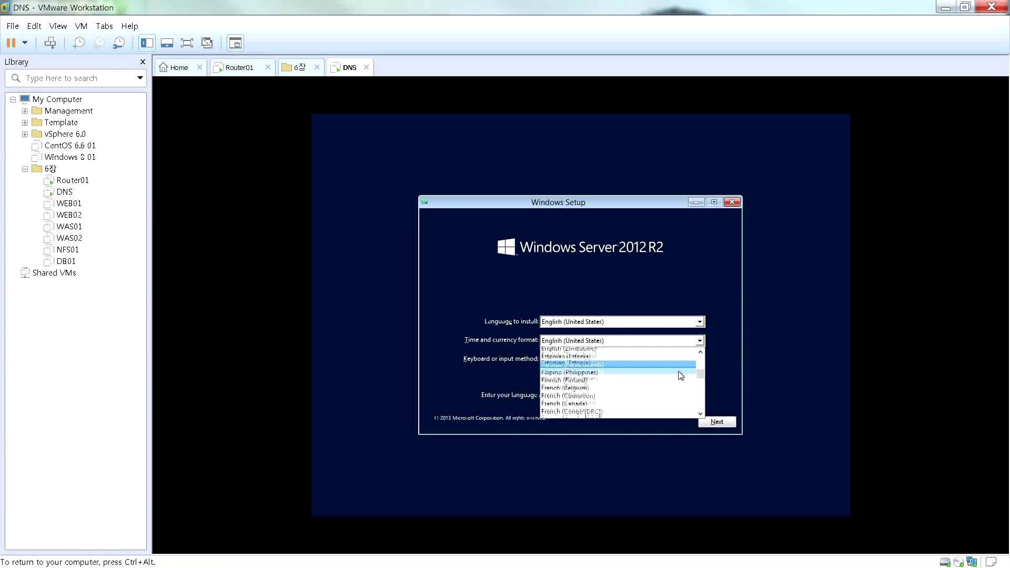
{"action": "scroll", "coordinate": [661, 373], "scroll_direction": "down", "scroll_amount": 8}
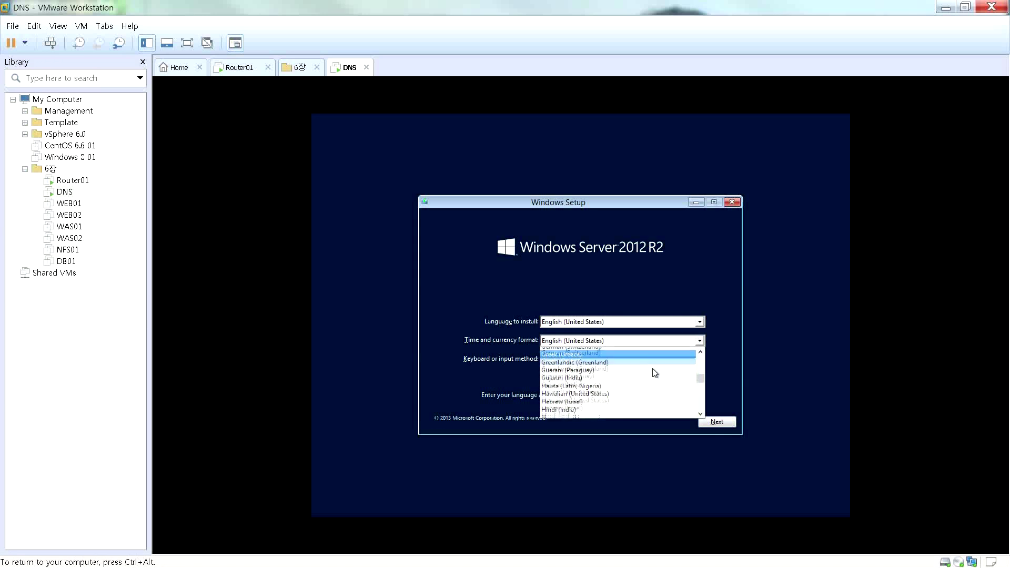
{"action": "scroll", "coordinate": [654, 373], "scroll_direction": "down", "scroll_amount": 2}
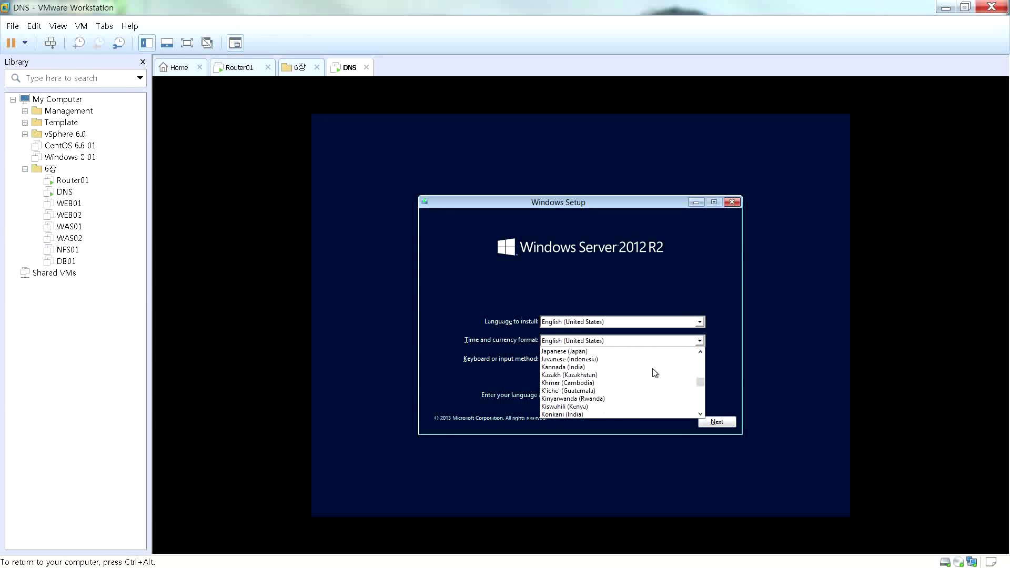
{"action": "scroll", "coordinate": [617, 380], "scroll_direction": "down", "scroll_amount": 1}
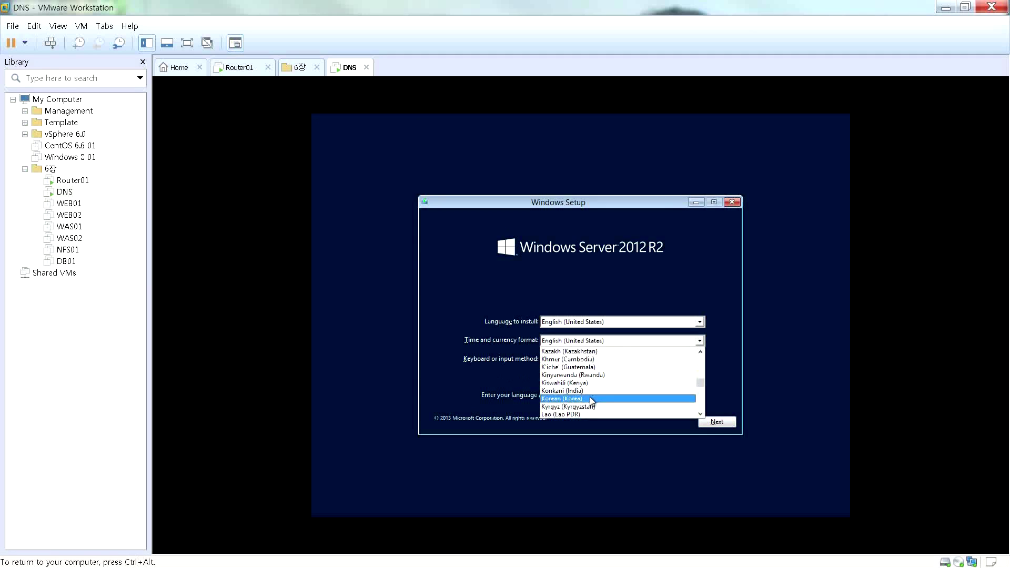
{"action": "left_click", "coordinate": [594, 399]}
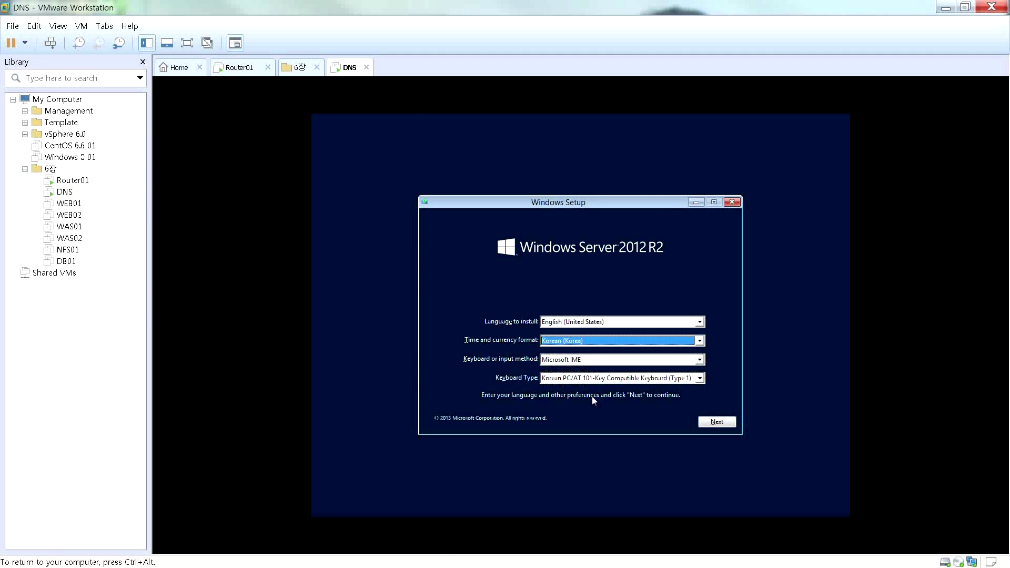
{"action": "left_click", "coordinate": [702, 425]}
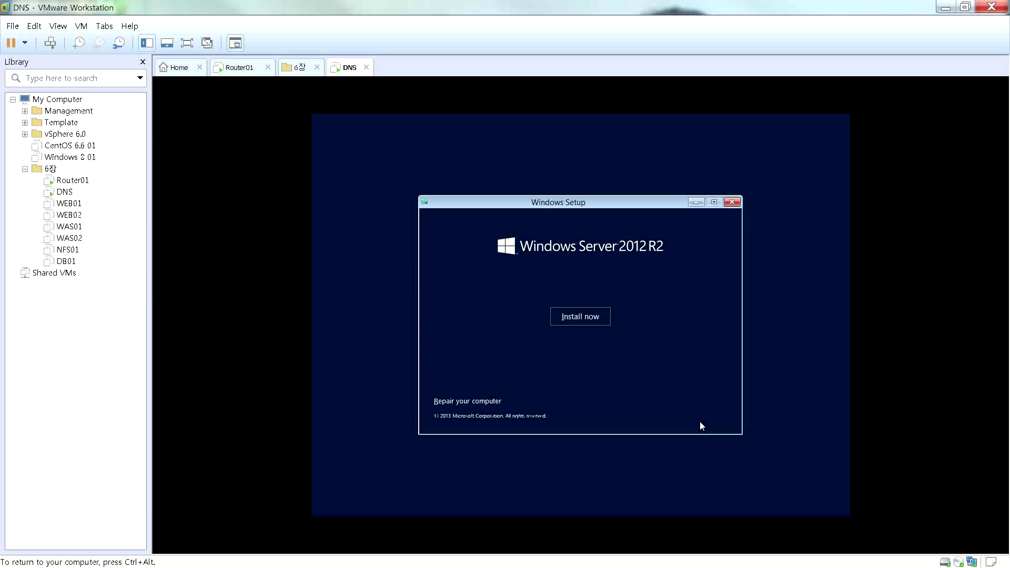
Pick Standard Evaluation (Server with a GUI), accept the license terms, and choose Custom install
{"action": "left_click", "coordinate": [575, 324]}
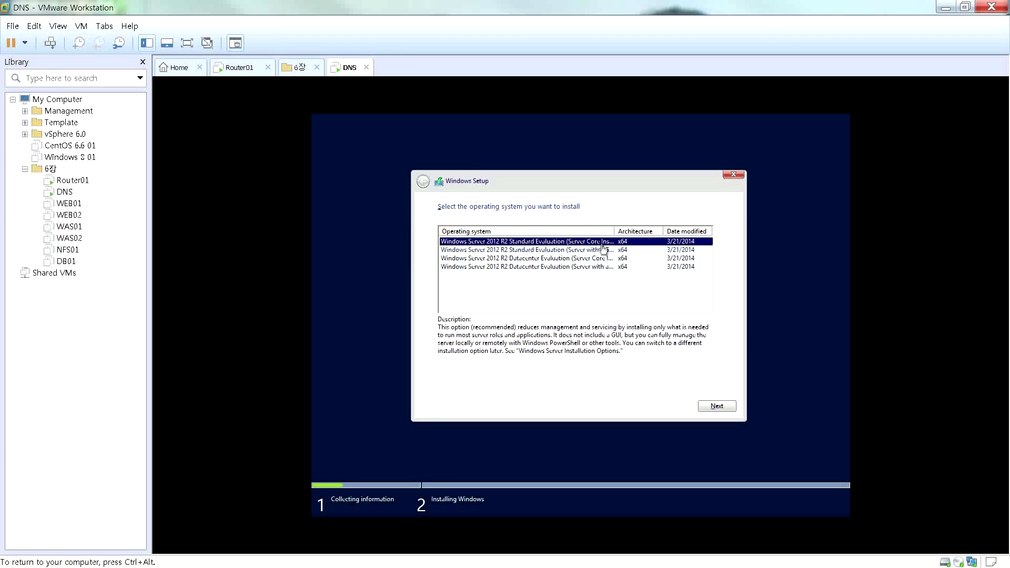
{"action": "left_click_drag", "start_coordinate": [614, 233], "coordinate": [646, 238]}
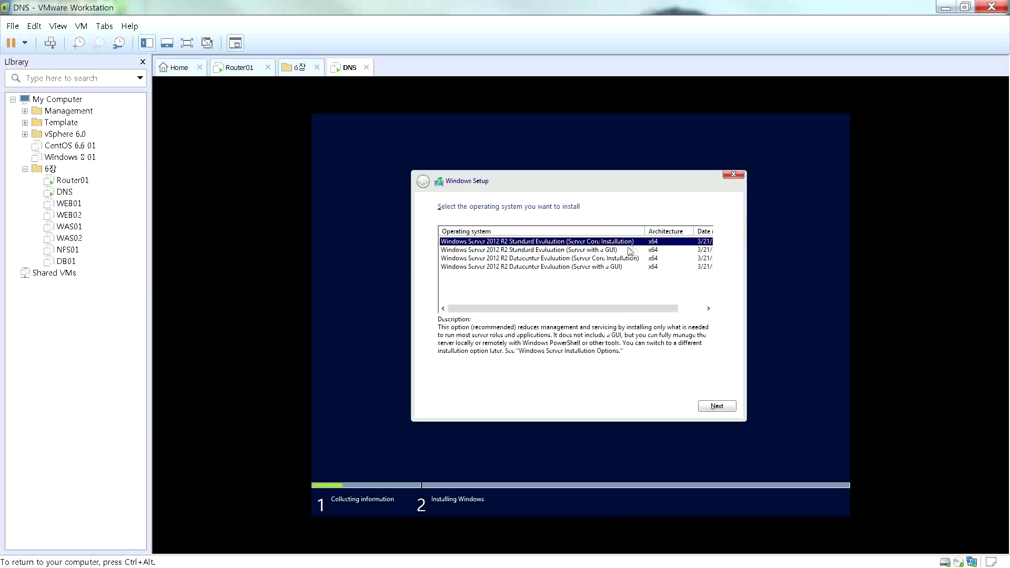
{"action": "left_click", "coordinate": [627, 250]}
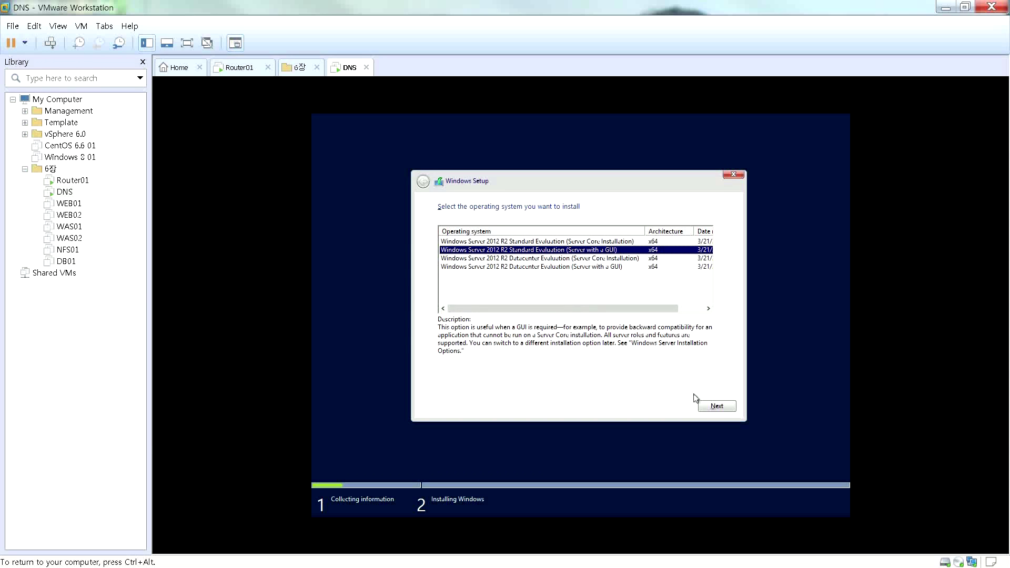
{"action": "left_click", "coordinate": [715, 405]}
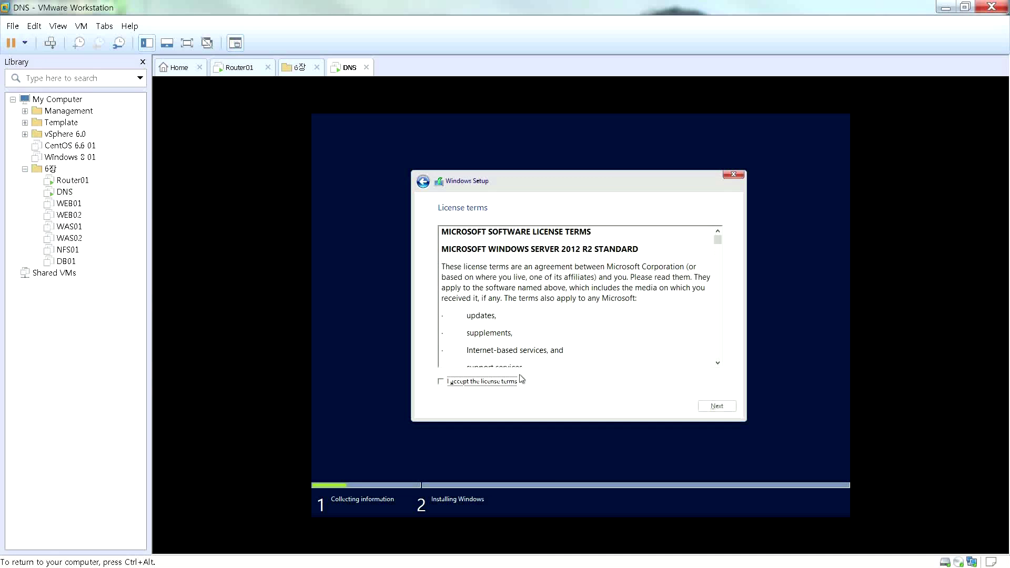
{"action": "left_click", "coordinate": [508, 381]}
{"action": "left_click", "coordinate": [706, 407]}
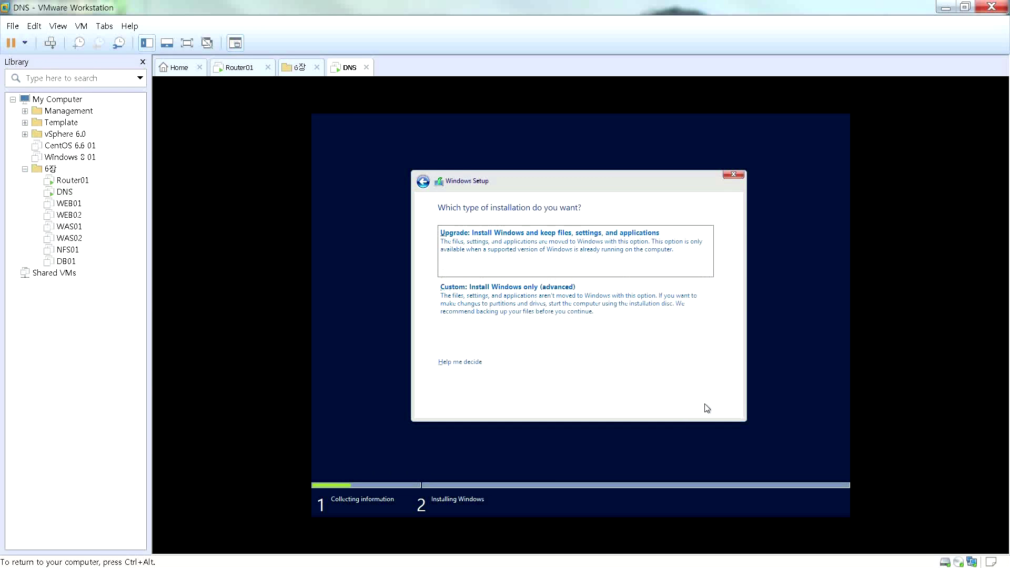
{"action": "left_click", "coordinate": [542, 307]}
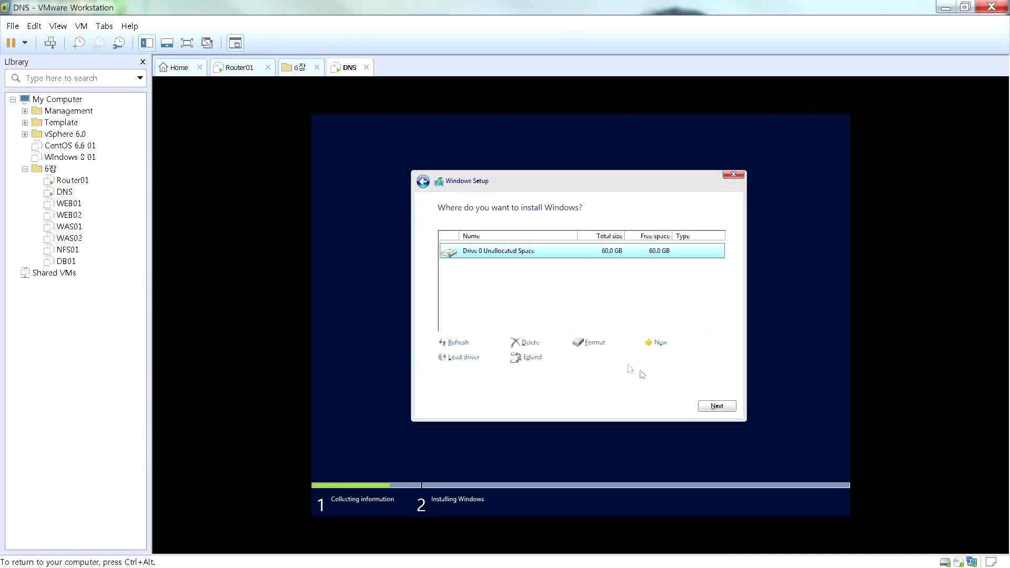
Install Windows onto Drive 0's 60 GB unallocated space
{"action": "left_click", "coordinate": [698, 407]}
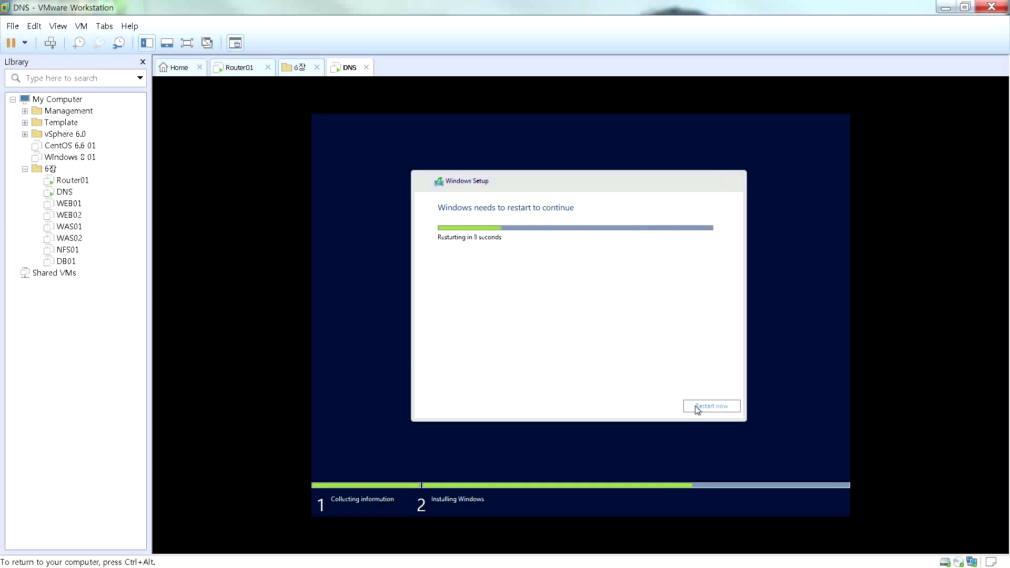
Restart the DNS VM now so setup continues to the Administrator password page
{"action": "left_click", "coordinate": [698, 410]}
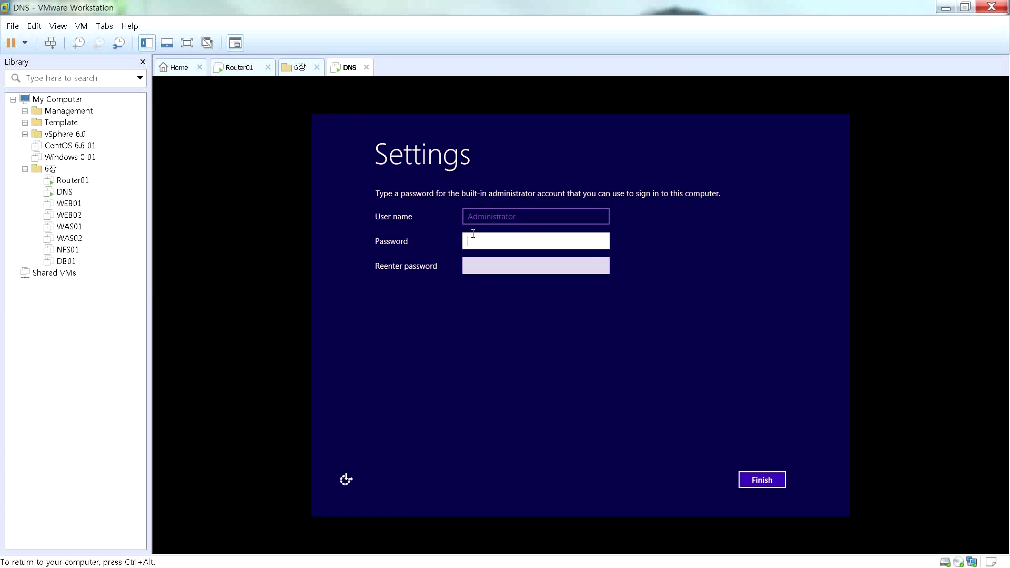
Enter and re-enter the built-in Administrator password, then finish setup
{"action": "key", "text": "Tab"}
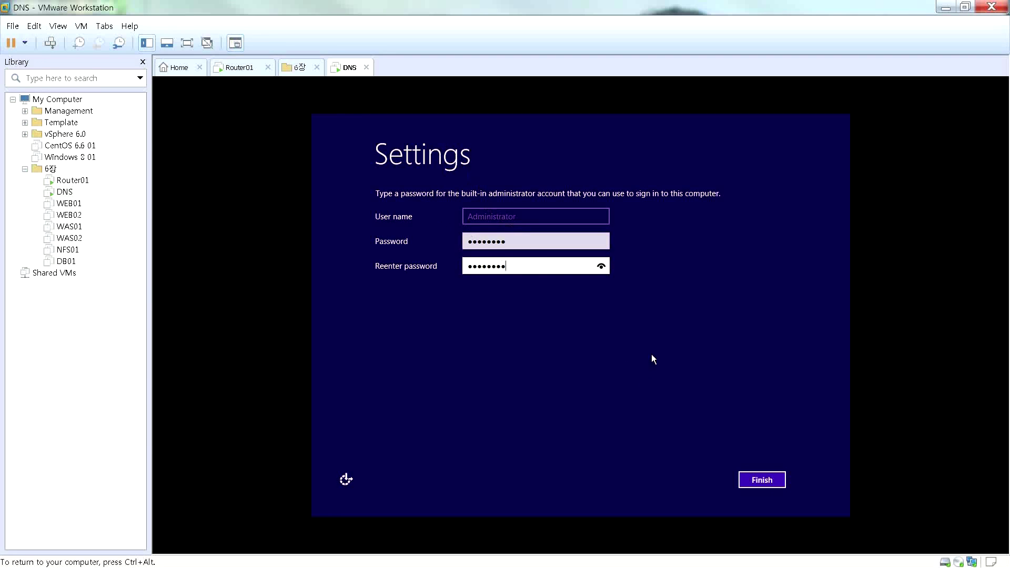
{"action": "left_click", "coordinate": [741, 482]}
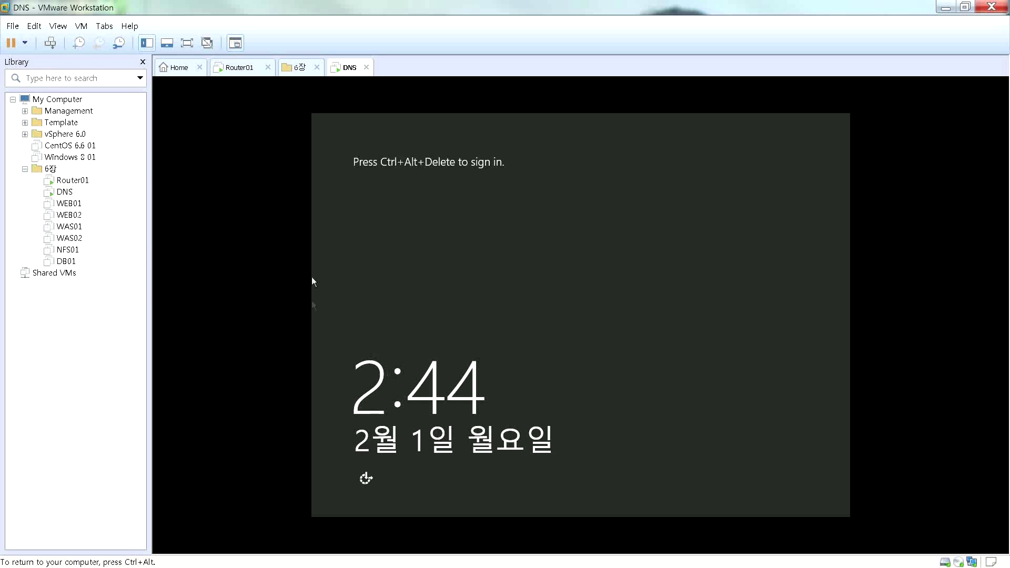
Release input from the VM and start Install VMware Tools from the VM menu
{"action": "key", "text": "ctrl+alt"}
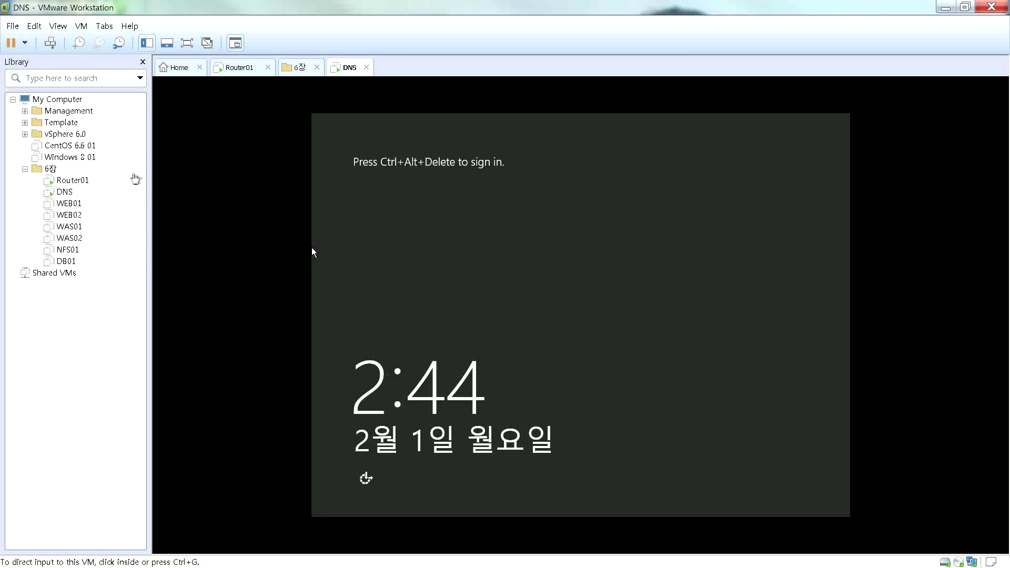
{"action": "left_click", "coordinate": [81, 28]}
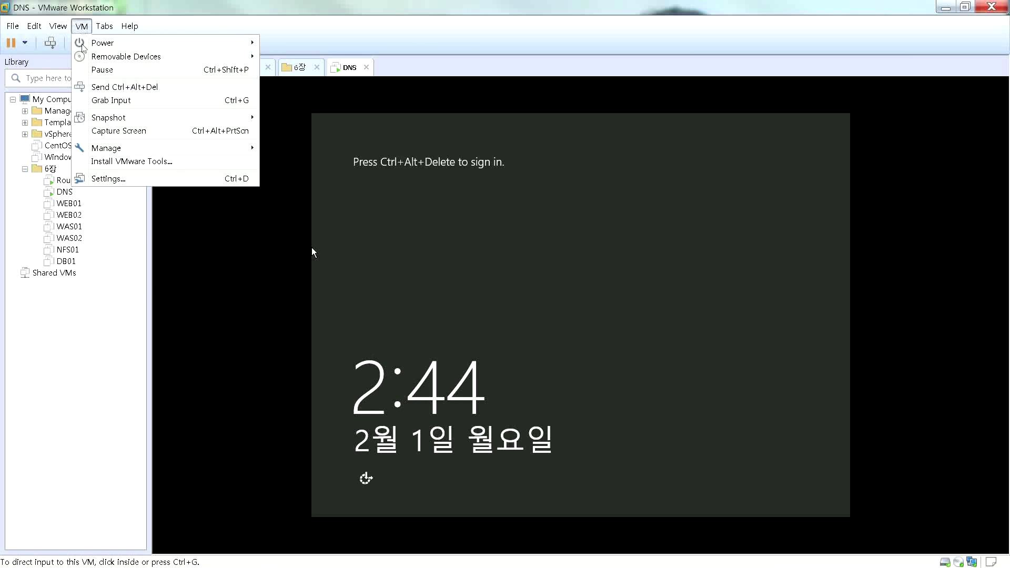
{"action": "left_click", "coordinate": [140, 165]}
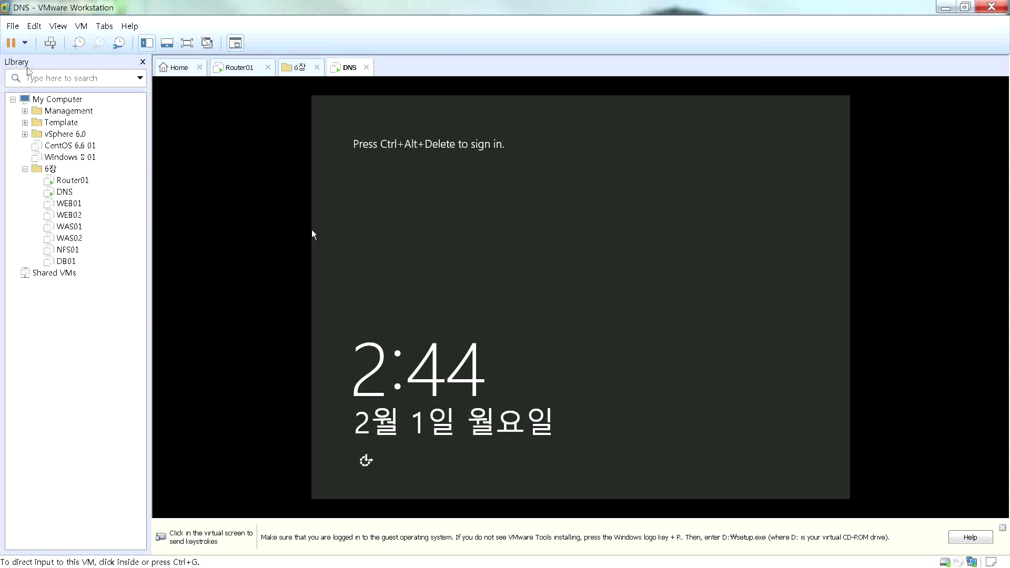
Send Ctrl+Alt+Del and sign in to the DNS VM with the Administrator password
{"action": "left_click", "coordinate": [50, 44]}
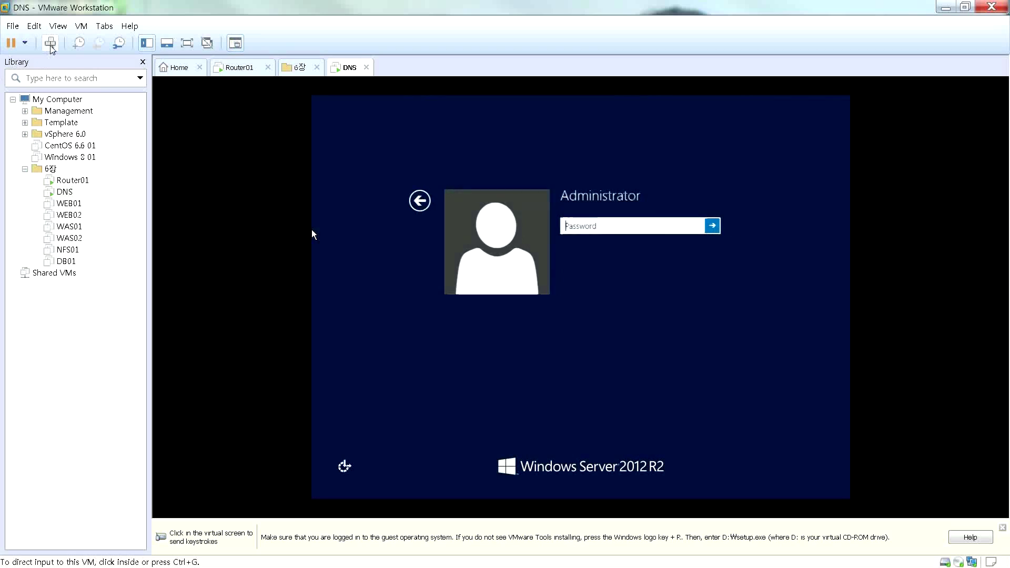
{"action": "left_click", "coordinate": [312, 232]}
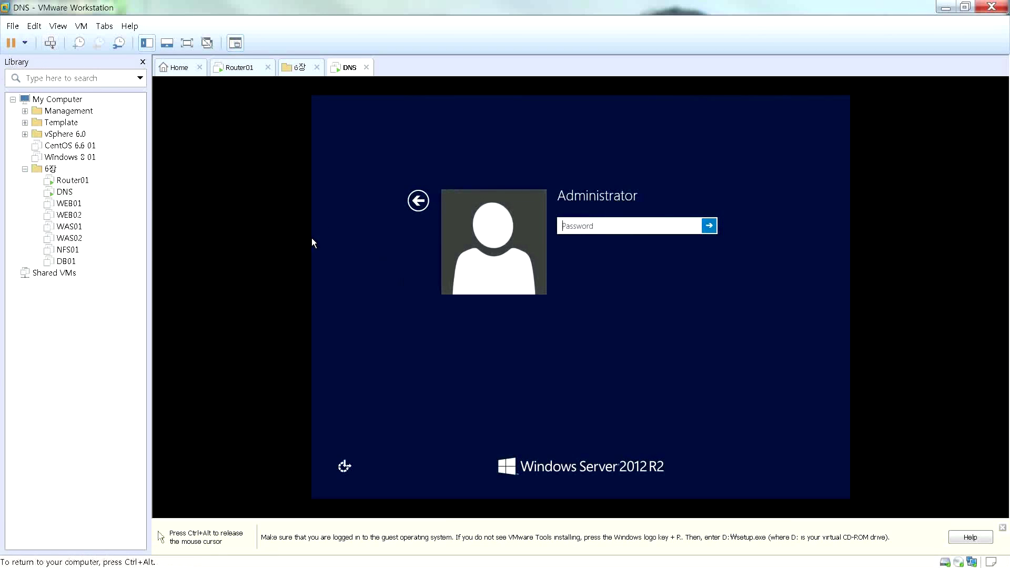
{"action": "key", "text": "Return"}
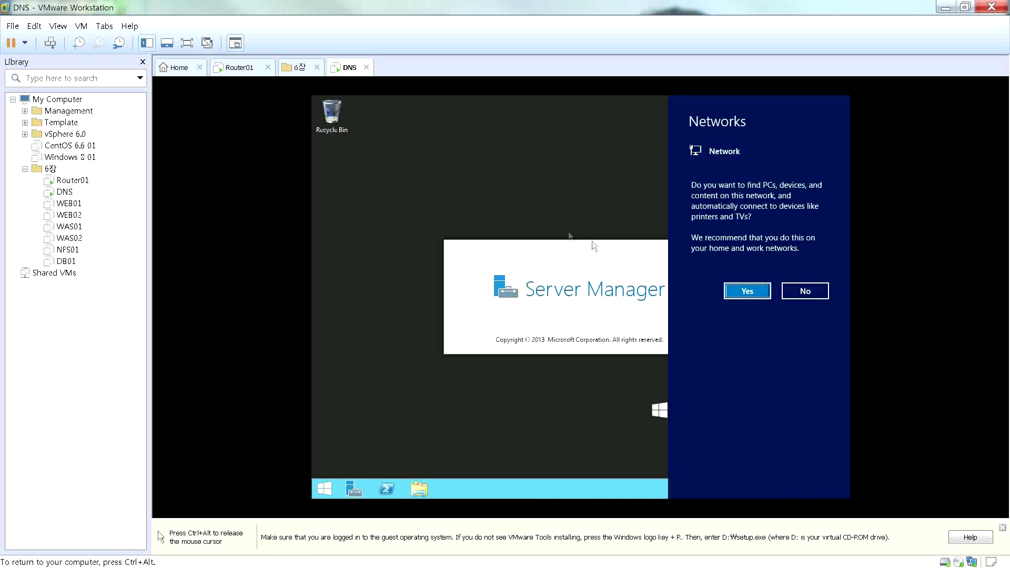
Answer Yes to finding PCs and devices on this network
{"action": "left_click", "coordinate": [726, 293]}
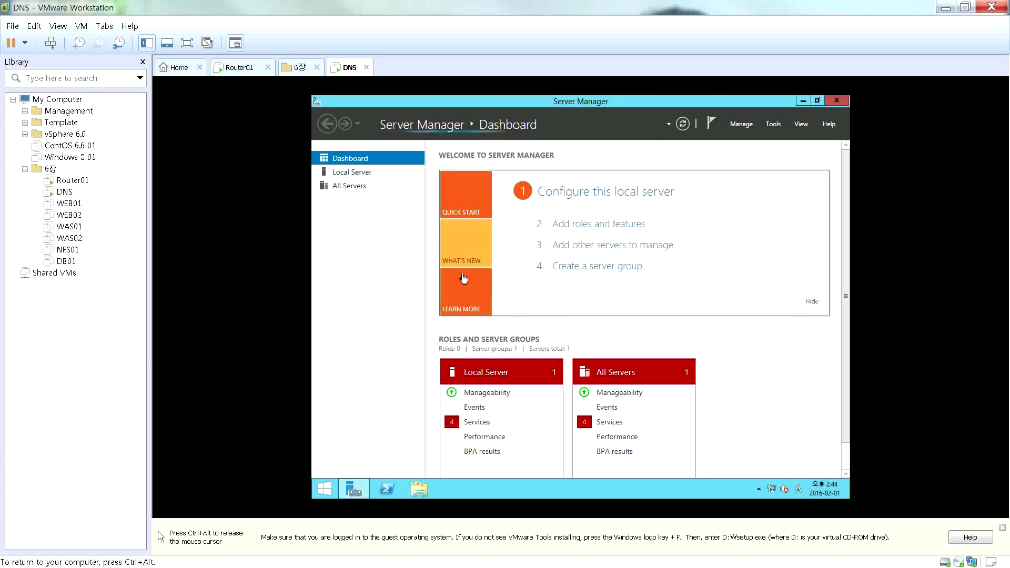
Rename the computer to dns from Local Server's System Properties and choose Restart Later
{"action": "left_click", "coordinate": [337, 172]}
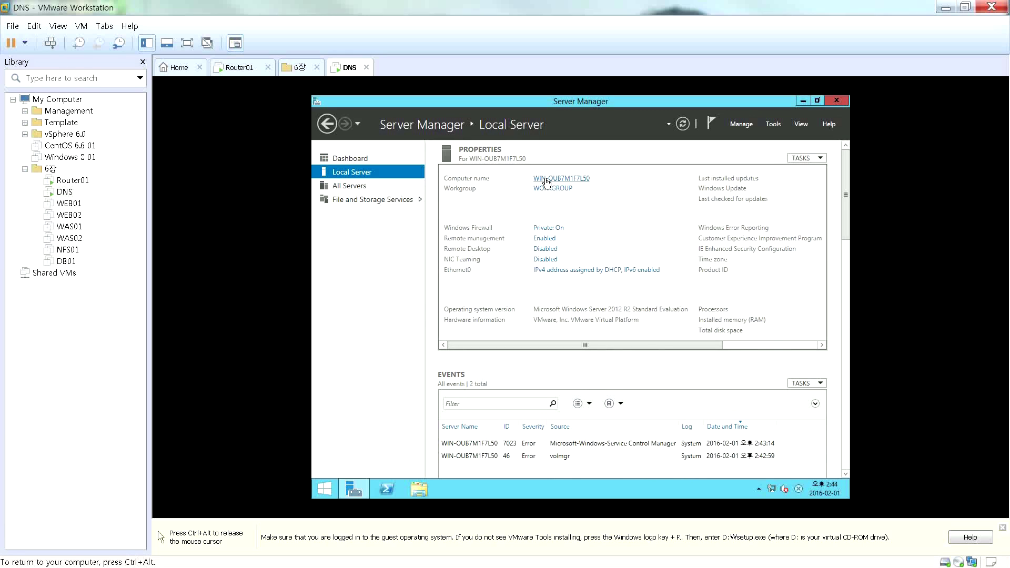
{"action": "left_click", "coordinate": [579, 180]}
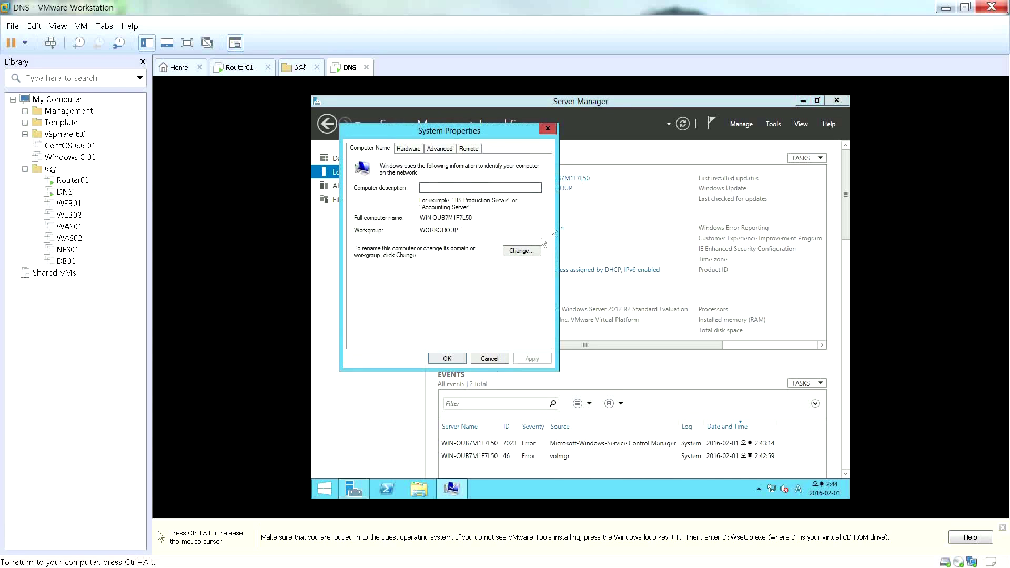
{"action": "left_click", "coordinate": [508, 251]}
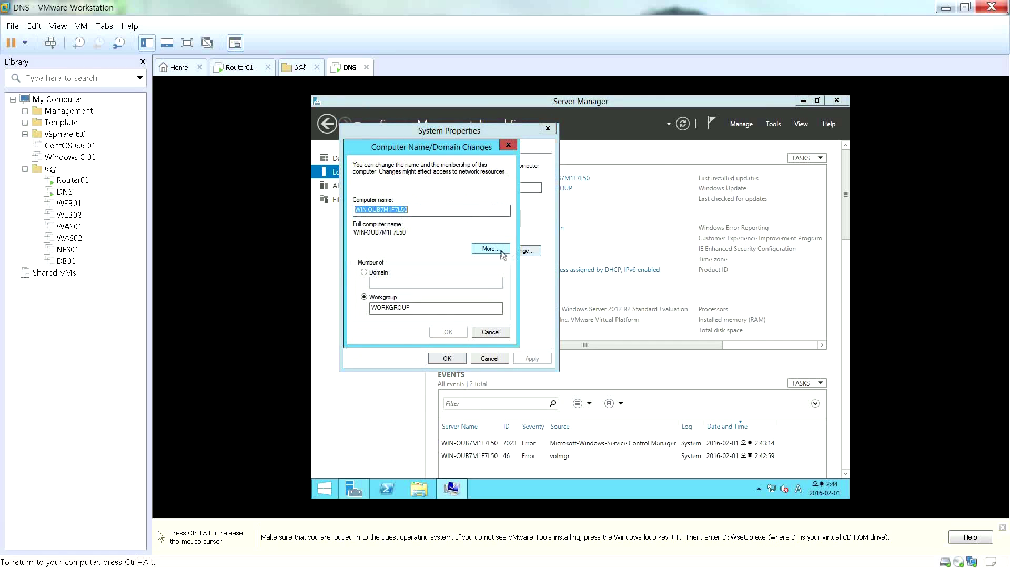
{"action": "type", "text": "dns"}
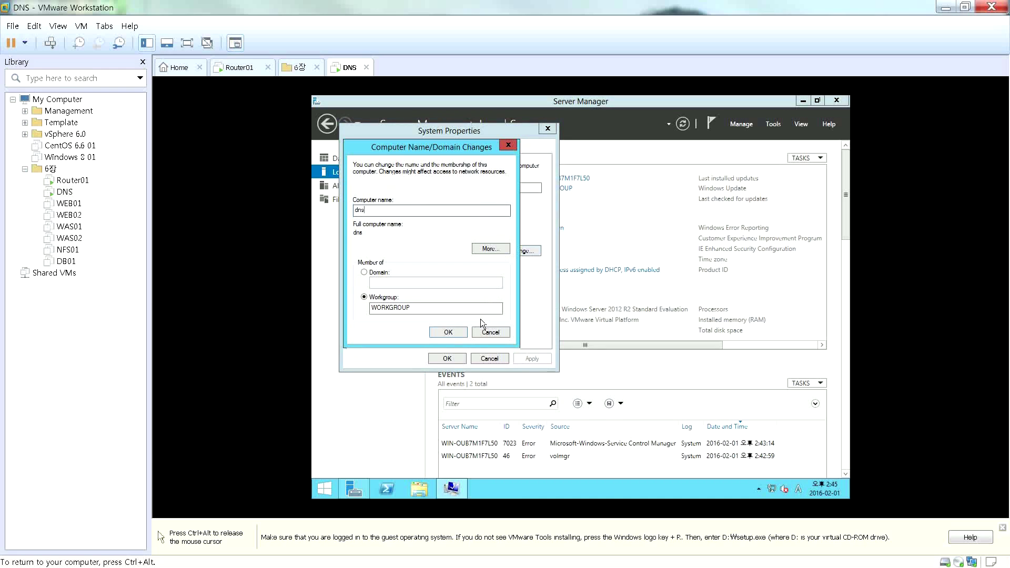
{"action": "left_click", "coordinate": [451, 331]}
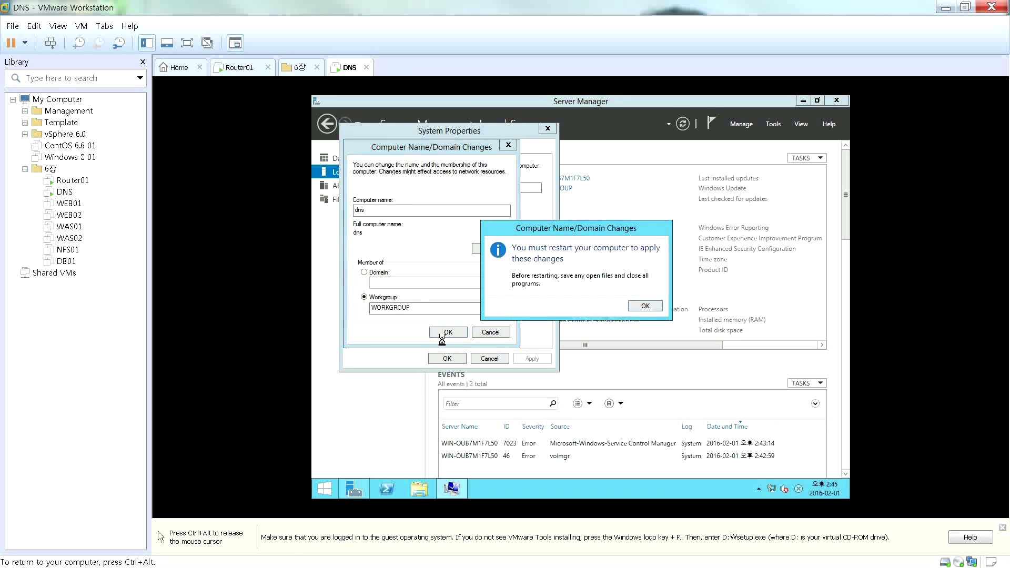
{"action": "left_click", "coordinate": [632, 310]}
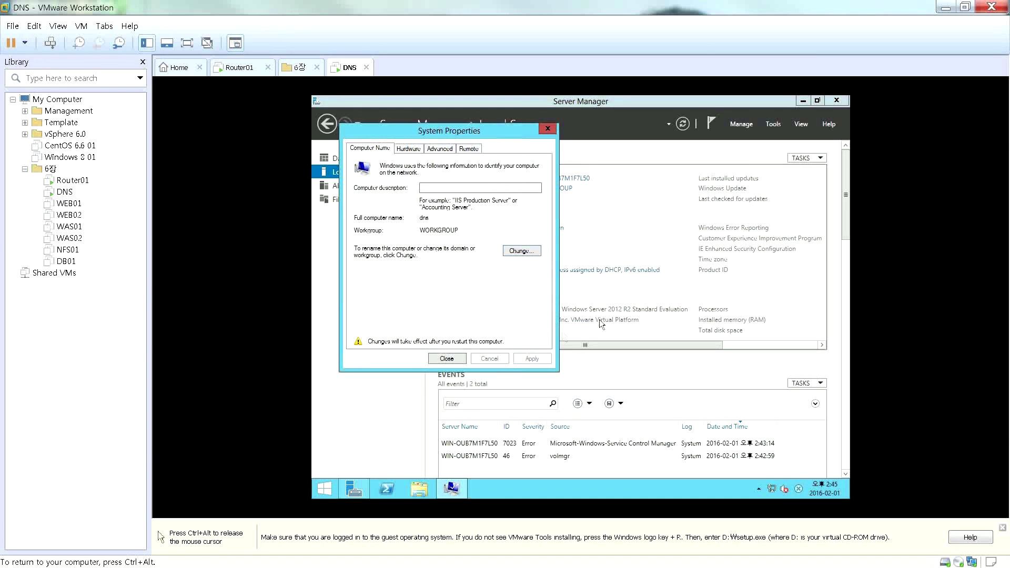
{"action": "left_click", "coordinate": [448, 357]}
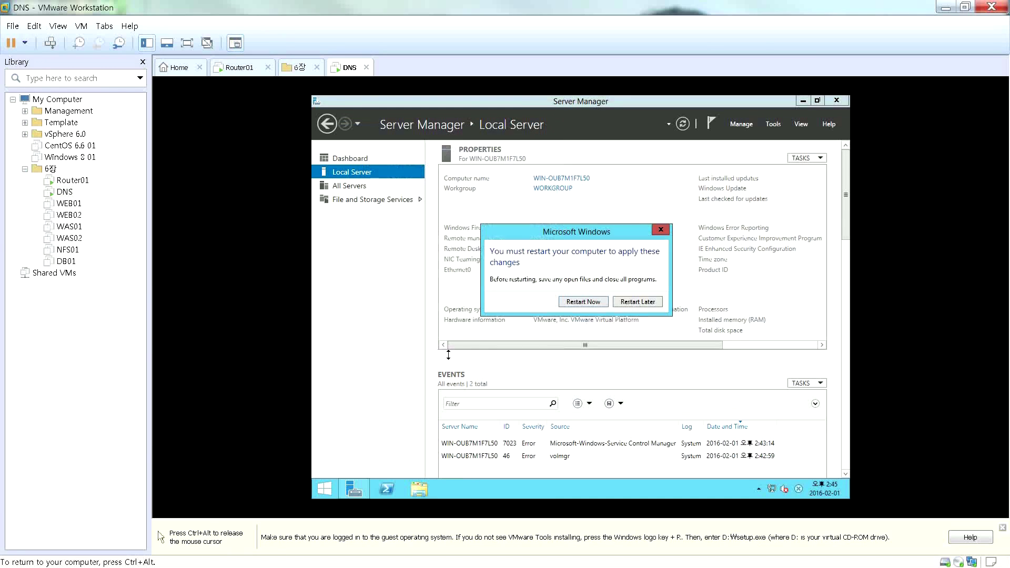
{"action": "left_click", "coordinate": [624, 304]}
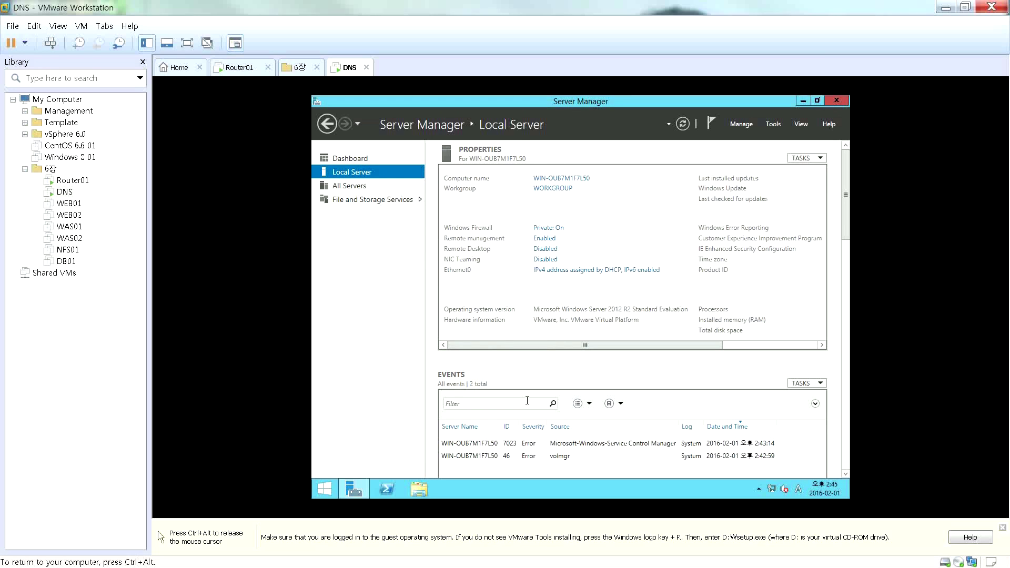
{"action": "key", "text": "ctrl+alt"}
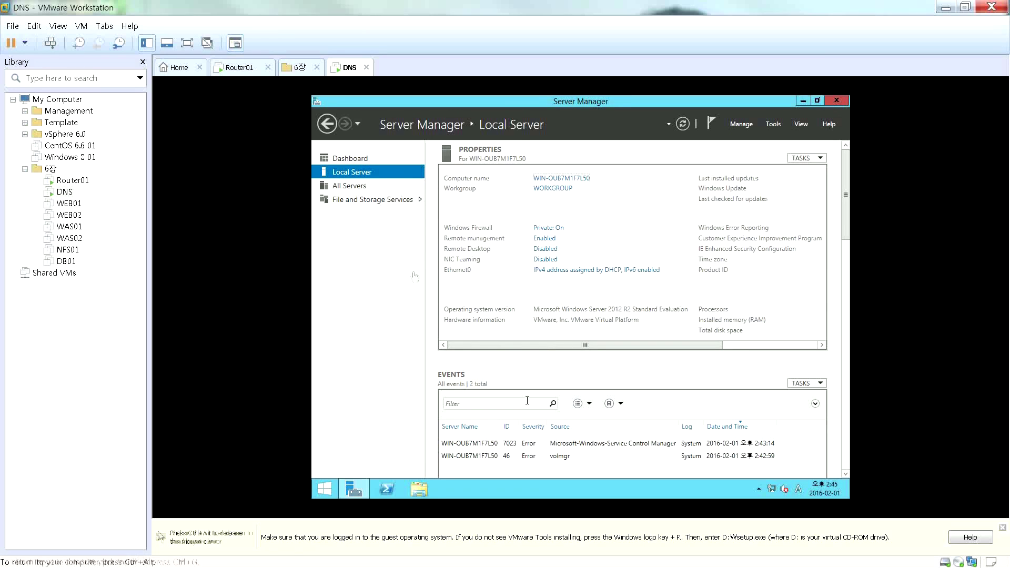
{"action": "left_click", "coordinate": [63, 193]}
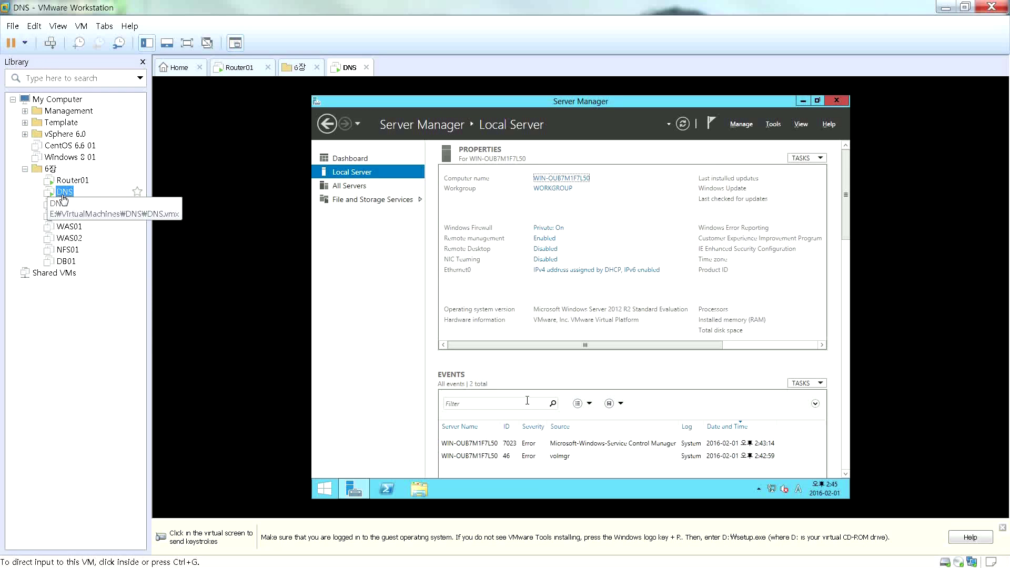
{"action": "key", "text": "ctrl+d"}
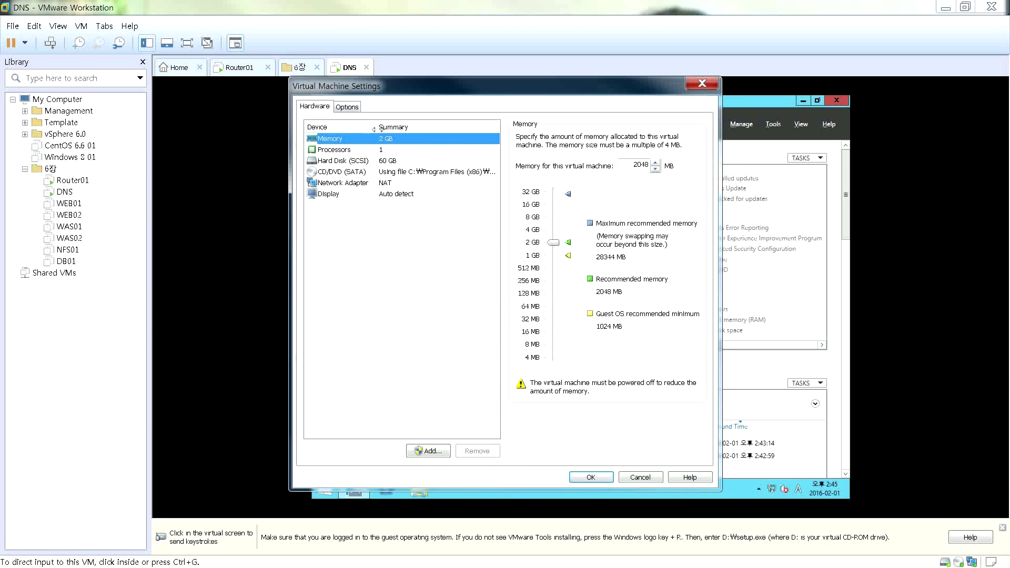
{"action": "left_click_drag", "start_coordinate": [398, 99], "coordinate": [501, 136]}
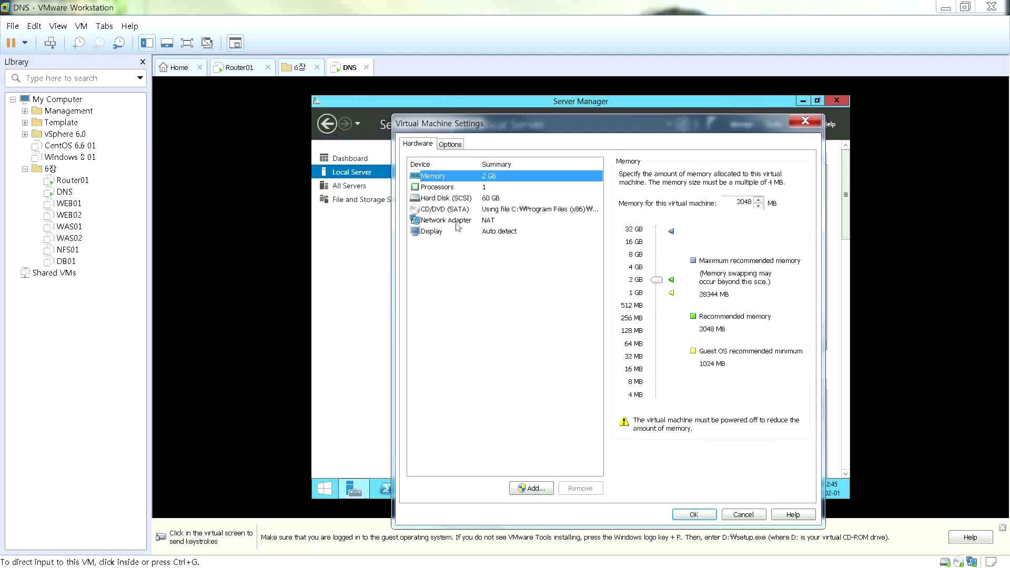
{"action": "left_click", "coordinate": [455, 222]}
{"action": "left_click", "coordinate": [647, 283]}
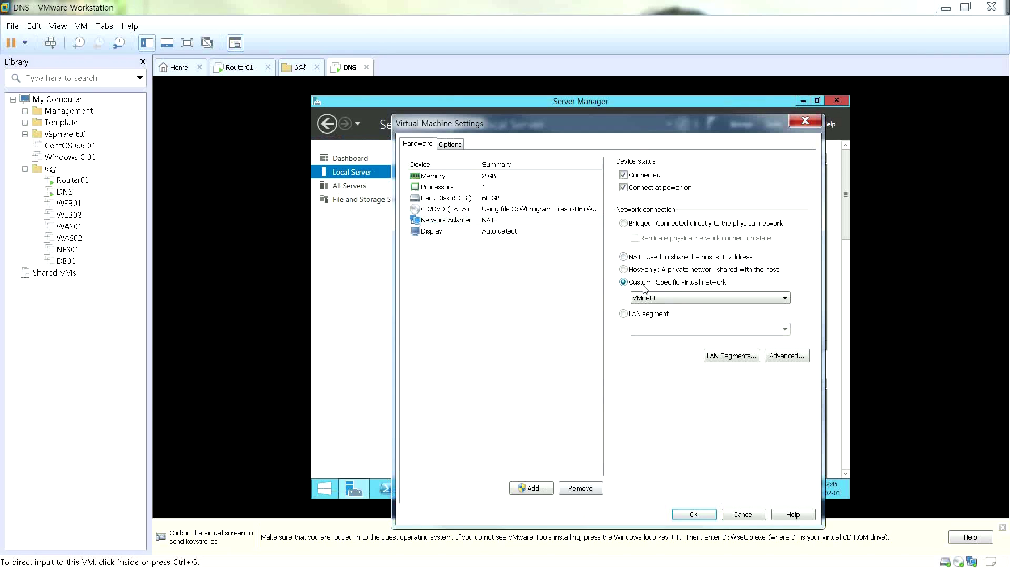
{"action": "left_click", "coordinate": [651, 301]}
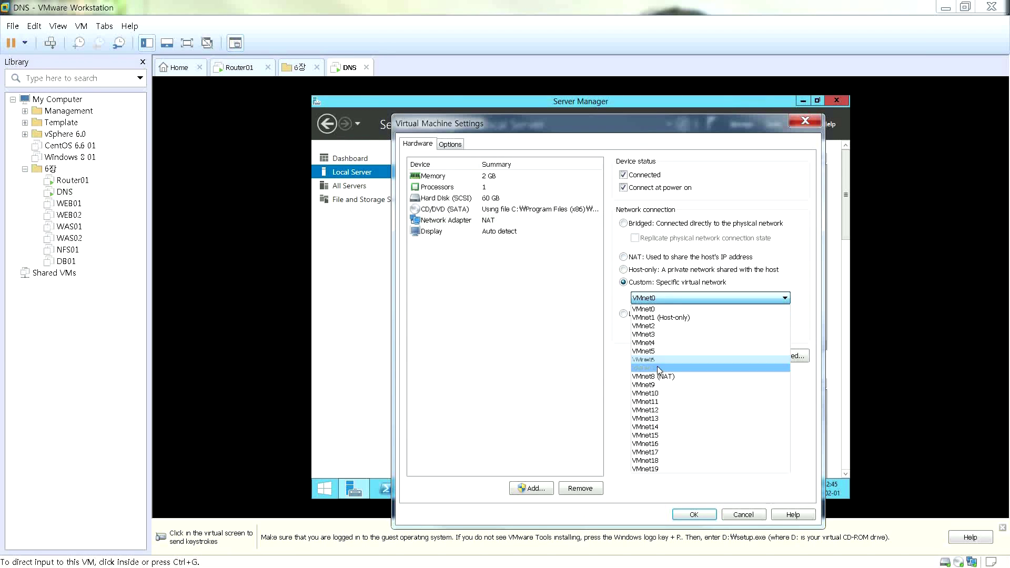
{"action": "left_click", "coordinate": [658, 335]}
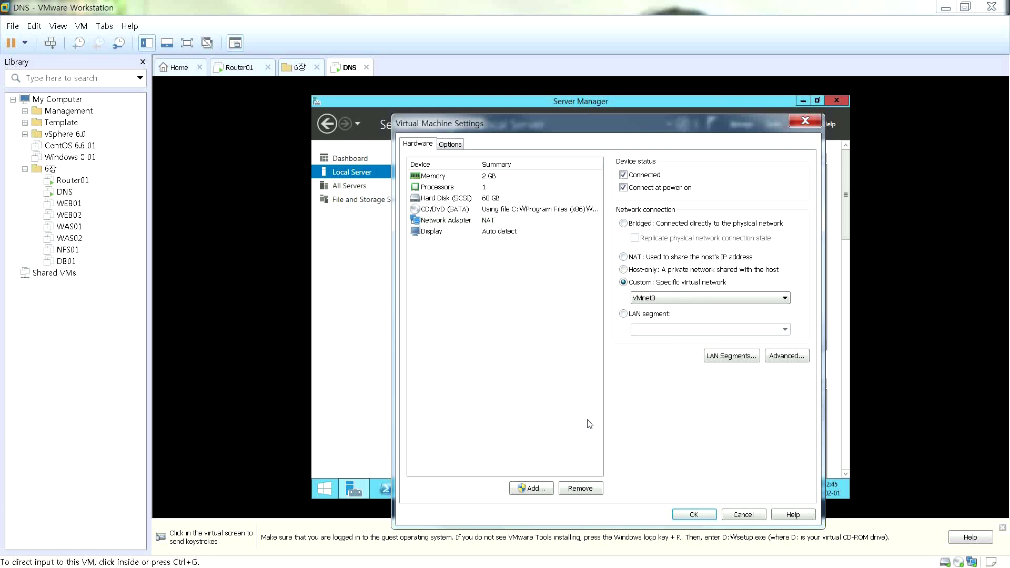
{"action": "left_click", "coordinate": [680, 516]}
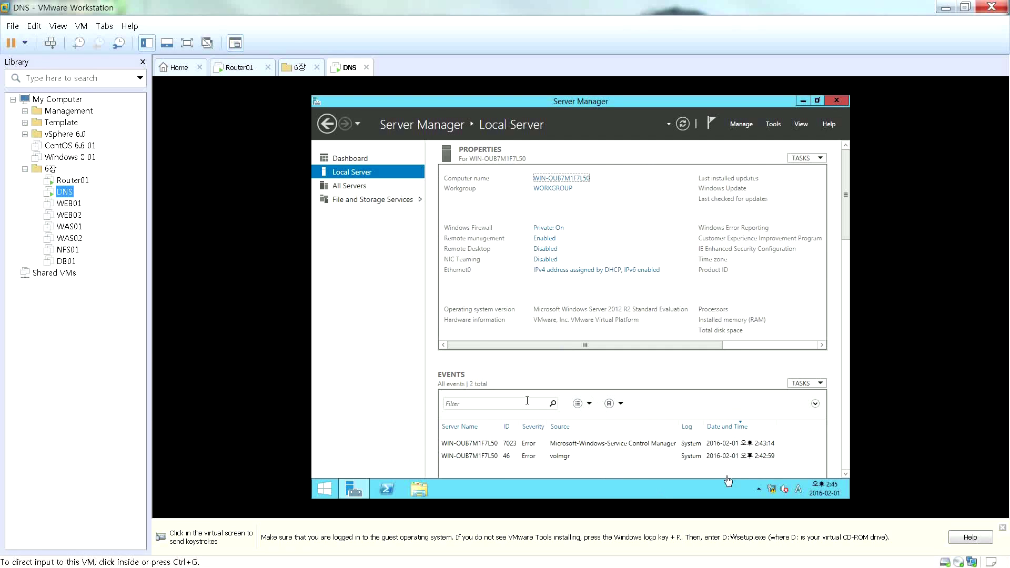
Open Ethernet0 Properties via Network and Sharing Center and uncheck TCP/IPv6
{"action": "left_click", "coordinate": [775, 496]}
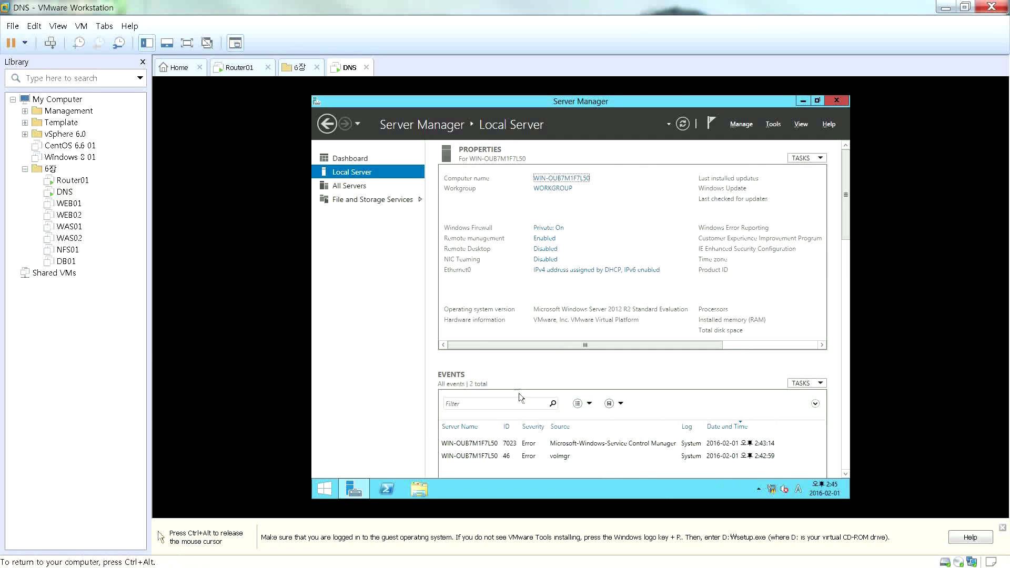
{"action": "right_click", "coordinate": [776, 491]}
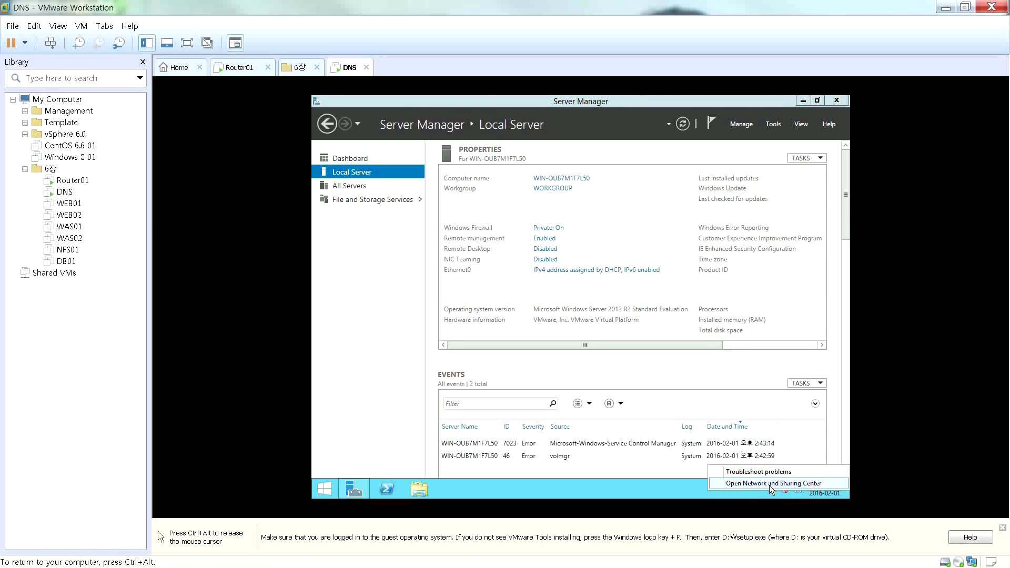
{"action": "left_click", "coordinate": [770, 484]}
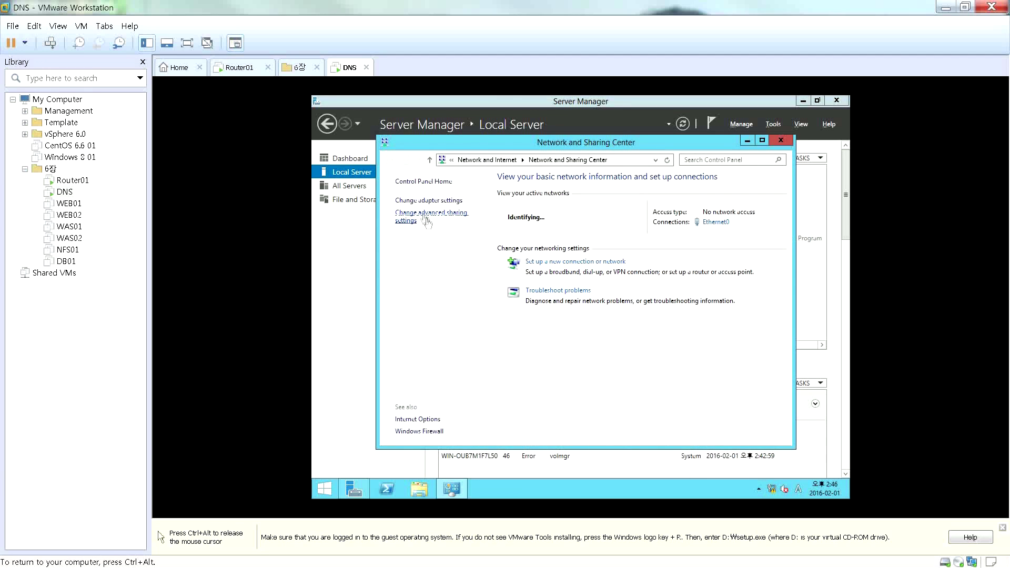
{"action": "left_click", "coordinate": [421, 201]}
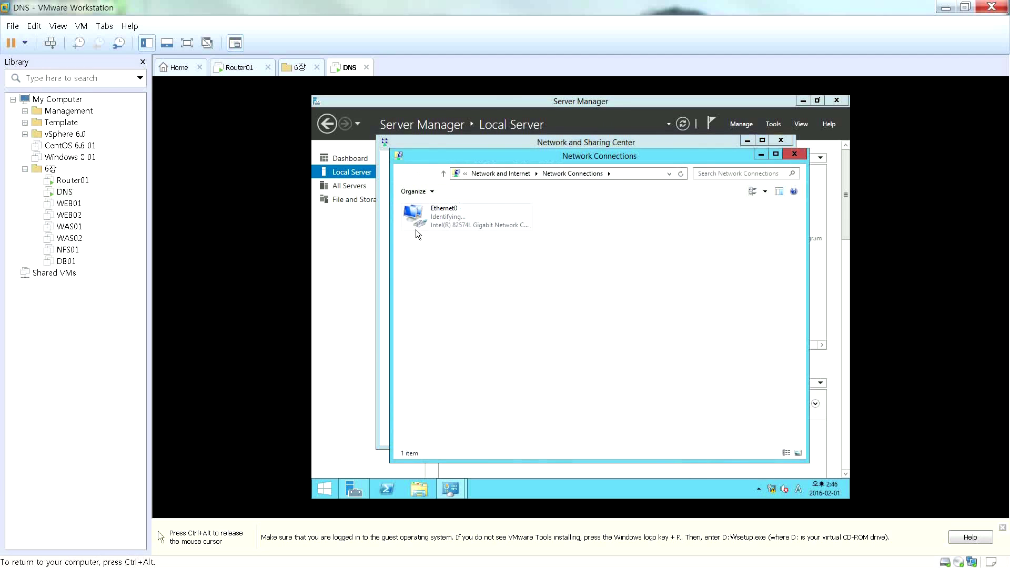
{"action": "left_click", "coordinate": [416, 229]}
{"action": "right_click", "coordinate": [416, 226]}
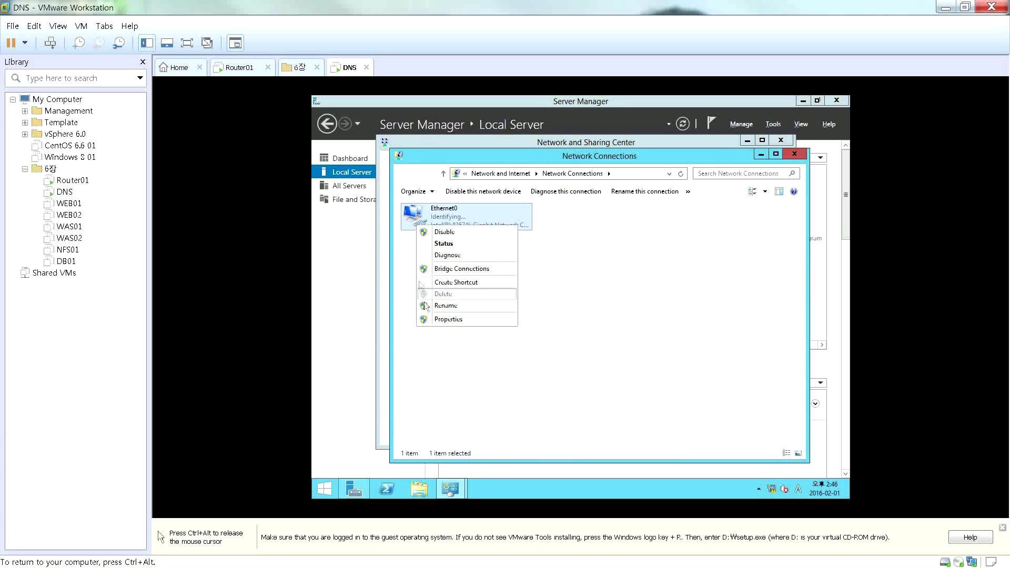
{"action": "left_click", "coordinate": [433, 319]}
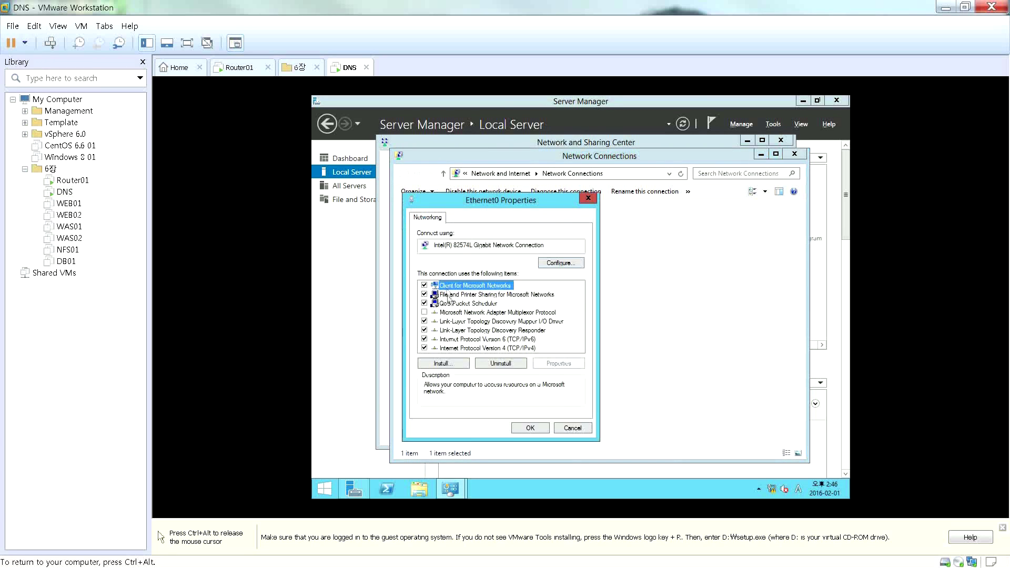
{"action": "left_click", "coordinate": [425, 339]}
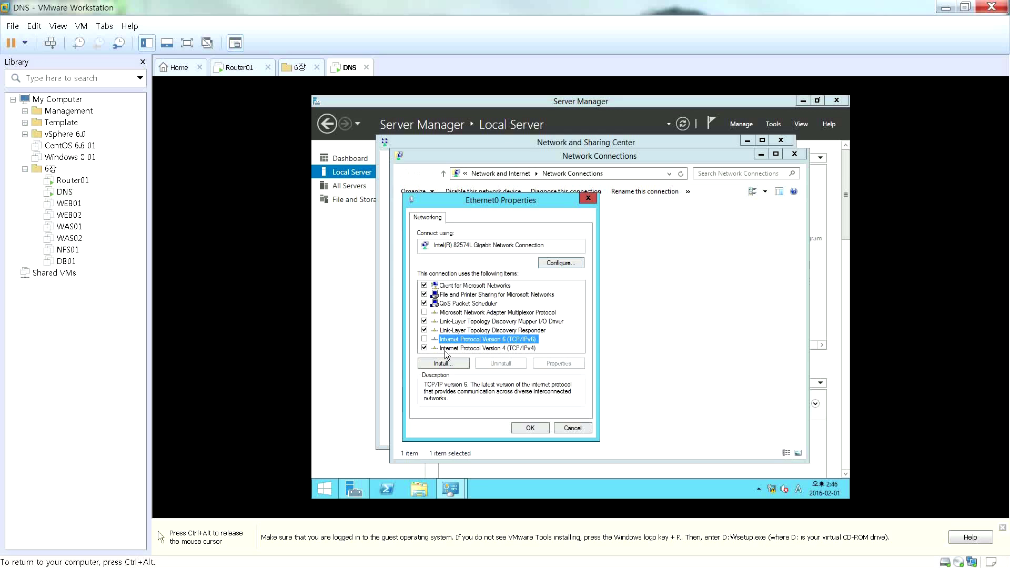
Set IPv4 to static 192.168.30.2, mask 255.255.255.0, gateway 192.168.30.254, DNS 192.168.30.2
{"action": "double_click", "coordinate": [444, 351]}
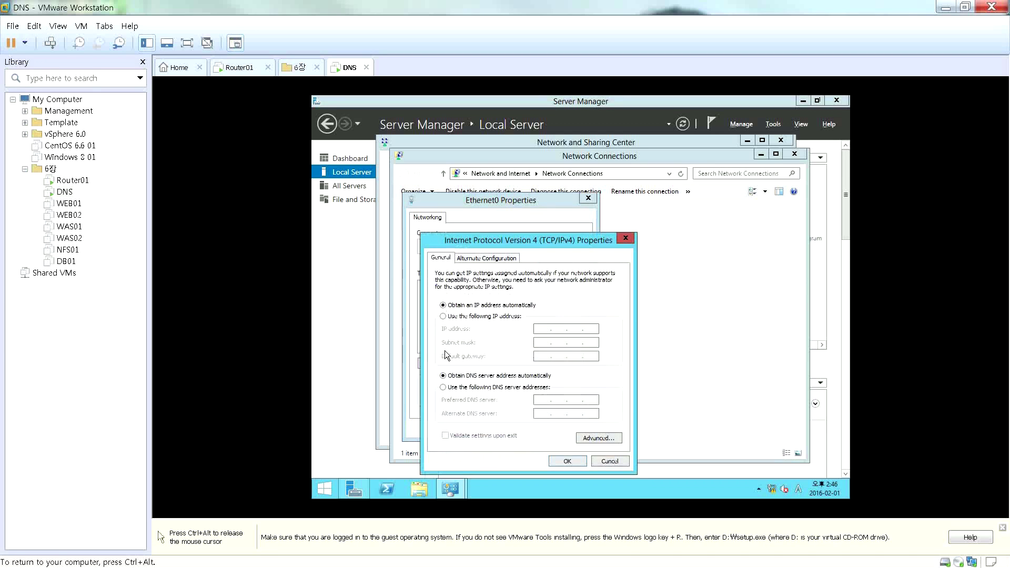
{"action": "left_click", "coordinate": [443, 318]}
{"action": "left_click", "coordinate": [538, 330]}
{"action": "type", "text": "192 . 168 . 30 . 2"}
{"action": "key", "text": "Tab"}
{"action": "key", "text": "Tab"}
{"action": "type", "text": "192 . 168 . 30 . 254"}
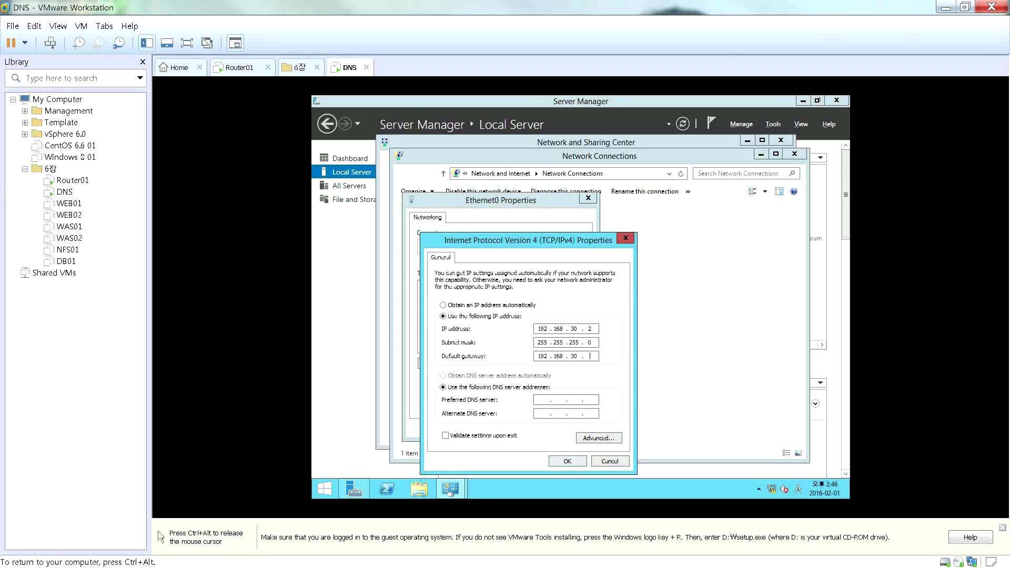
{"action": "key", "text": "Tab"}
{"action": "key", "text": "Tab"}
{"action": "type", "text": "192.168.30.168.126.63.1"}
{"action": "left_click", "coordinate": [557, 460]}
{"action": "left_click", "coordinate": [536, 427]}
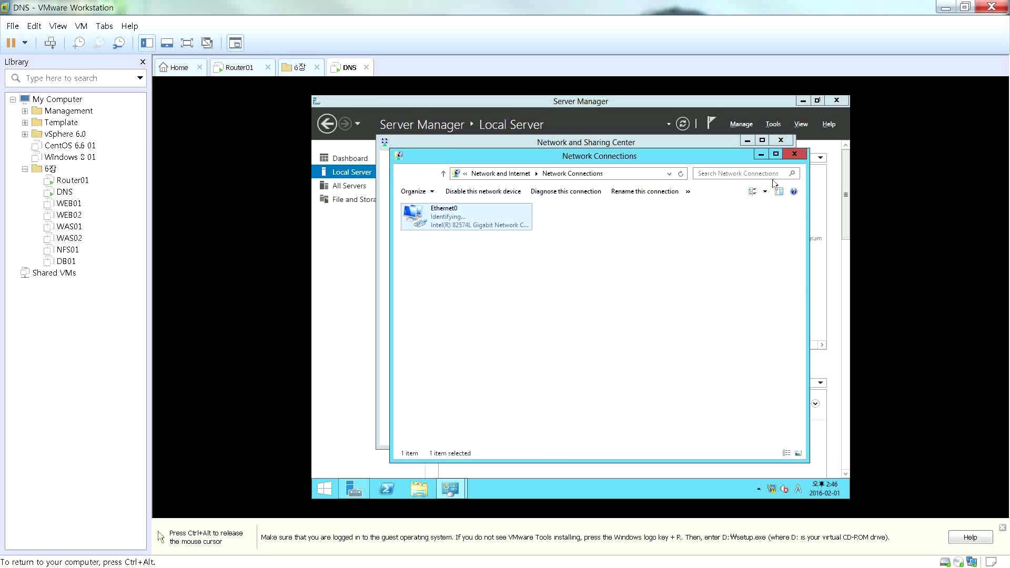
Close Network Connections, make Network 2 private, and close Network and Sharing Center
{"action": "left_click", "coordinate": [791, 156]}
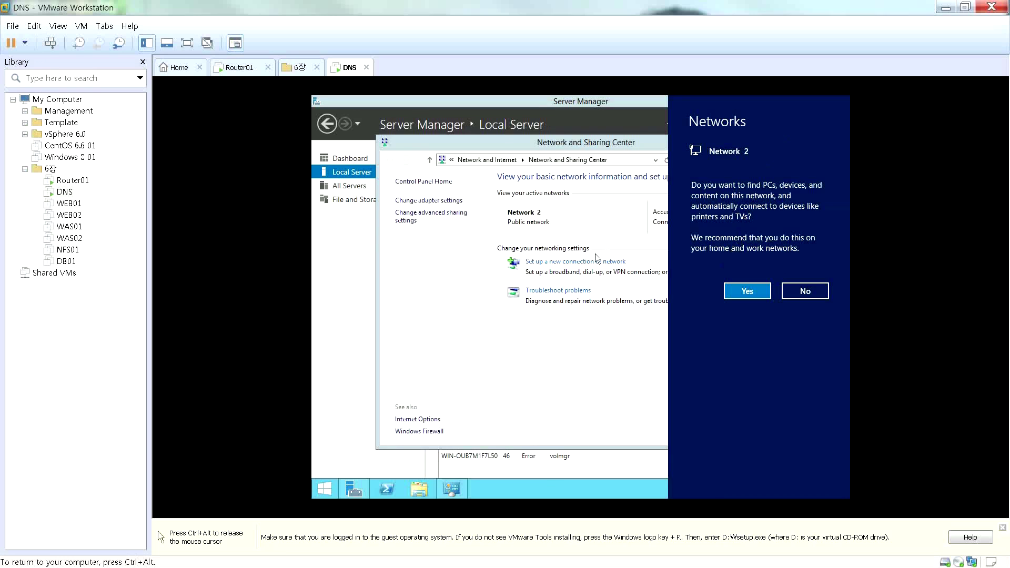
{"action": "left_click", "coordinate": [726, 287]}
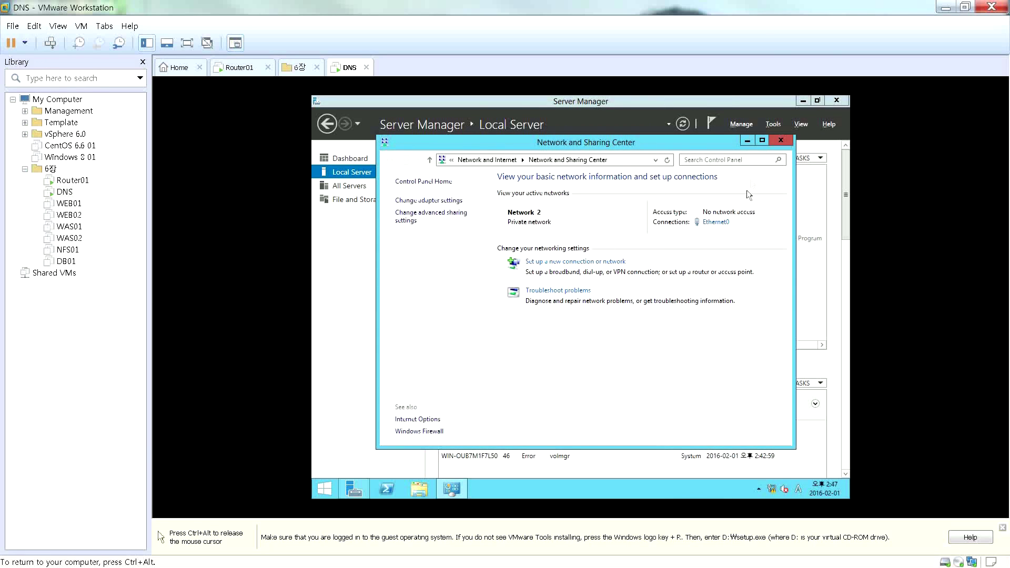
{"action": "left_click", "coordinate": [779, 141]}
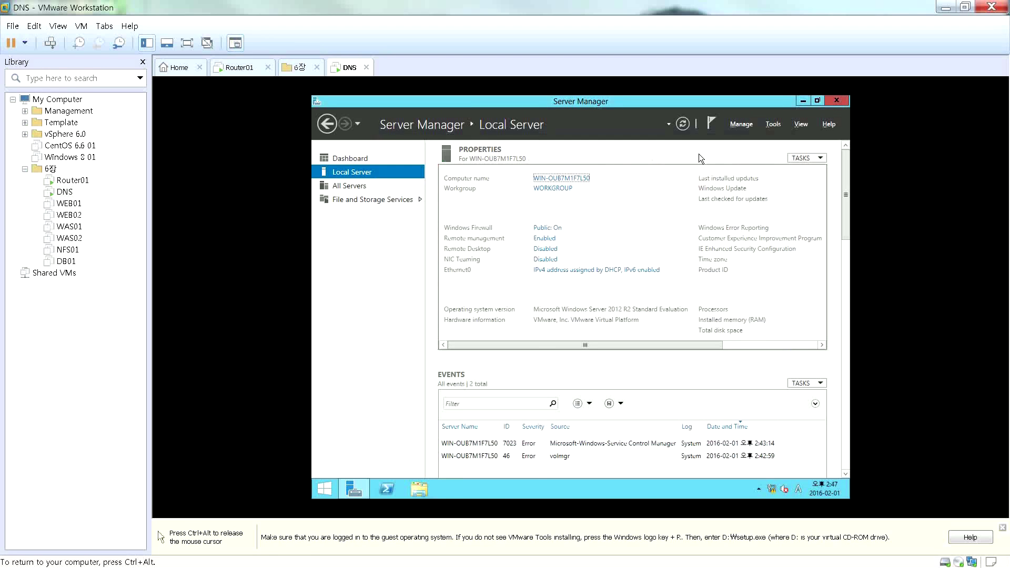
Open a command prompt with Win+R and cmd
{"action": "key", "text": "super+r"}
{"action": "type", "text": "cmd"}
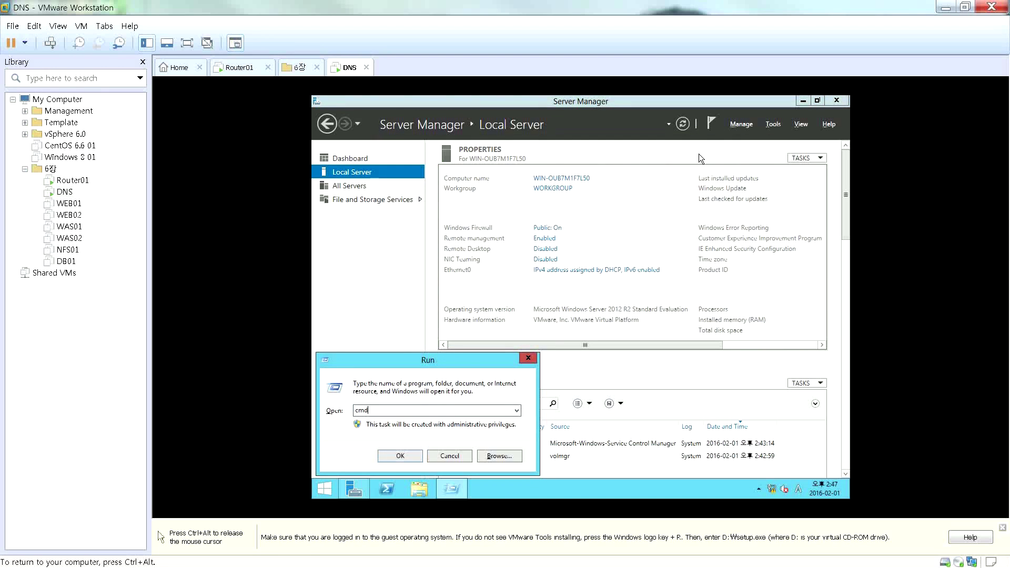
{"action": "key", "text": "Return"}
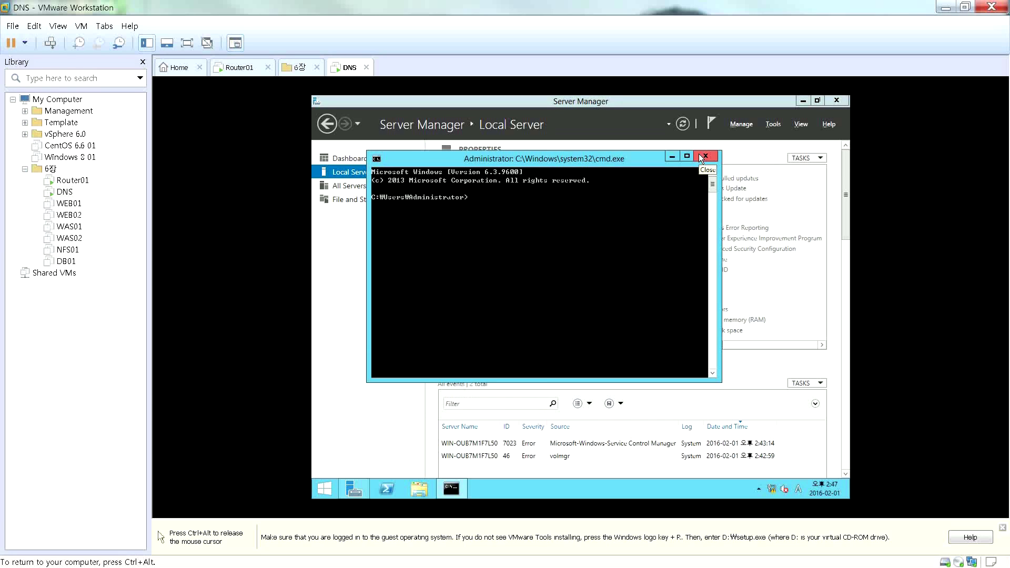
Ping the gateway, stop it, then ping 192.168.0.1
{"action": "type", "text": "ping 192.168.30.251"}
{"action": "key", "text": "Return"}
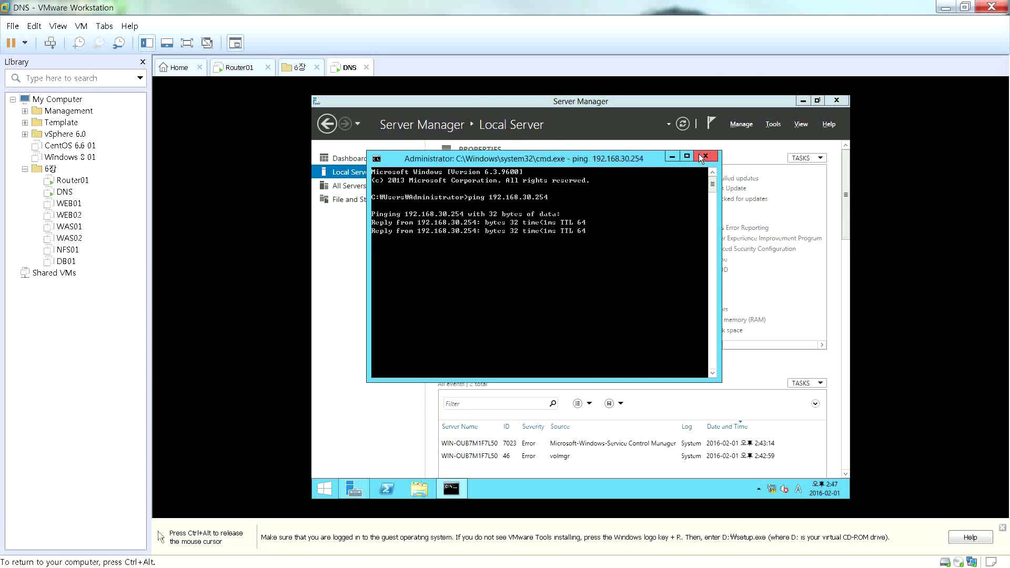
{"action": "key", "text": "ctrl+c"}
{"action": "key", "text": "Up"}
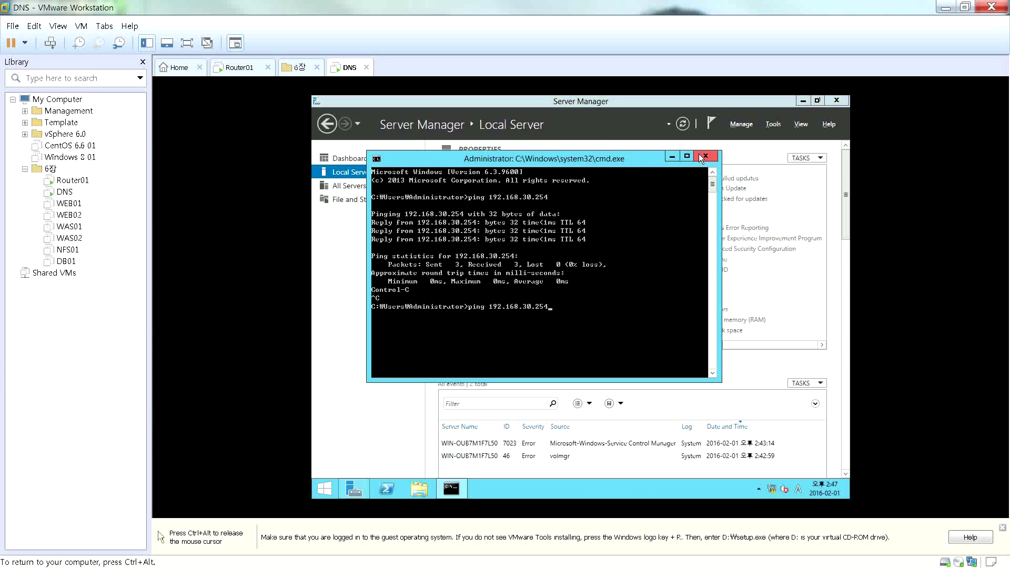
{"action": "key", "text": "BackSpace"}
{"action": "key", "text": "BackSpace"}
{"action": "key", "text": "BackSpace"}
{"action": "key", "text": "BackSpace"}
{"action": "key", "text": "BackSpace"}
{"action": "key", "text": "BackSpace"}
{"action": "type", "text": "0.1"}
{"action": "key", "text": "Return"}
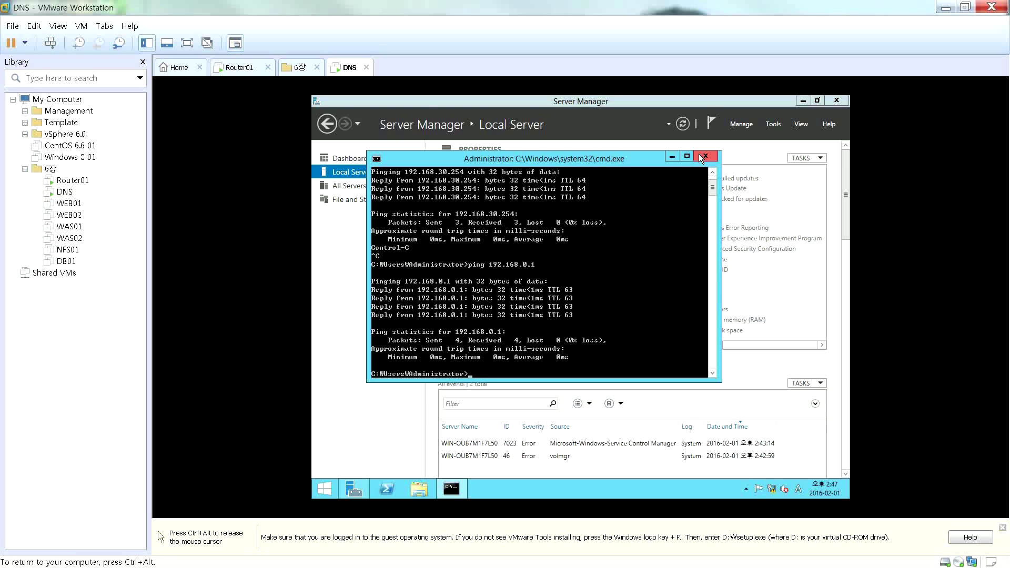
Recapture input in the VM and open File Explorer
{"action": "key", "text": "ctrl+alt"}
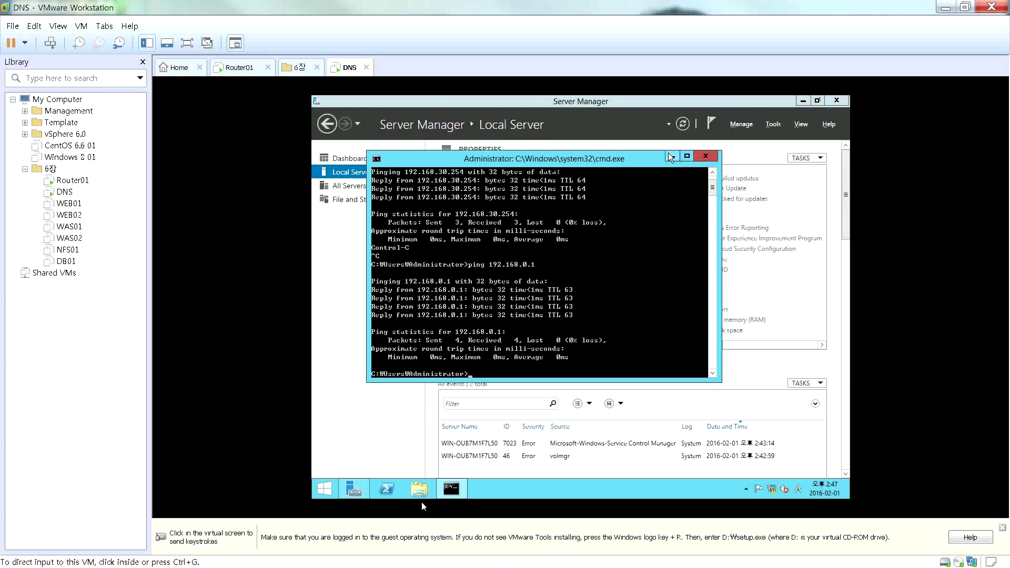
{"action": "left_click", "coordinate": [668, 153]}
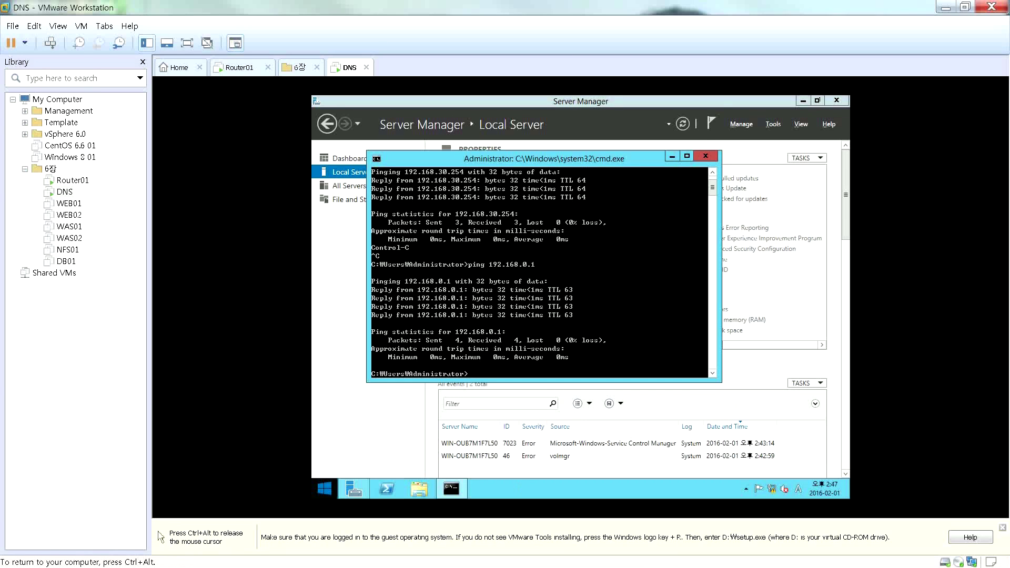
{"action": "key", "text": "ctrl+alt"}
{"action": "left_click", "coordinate": [488, 265]}
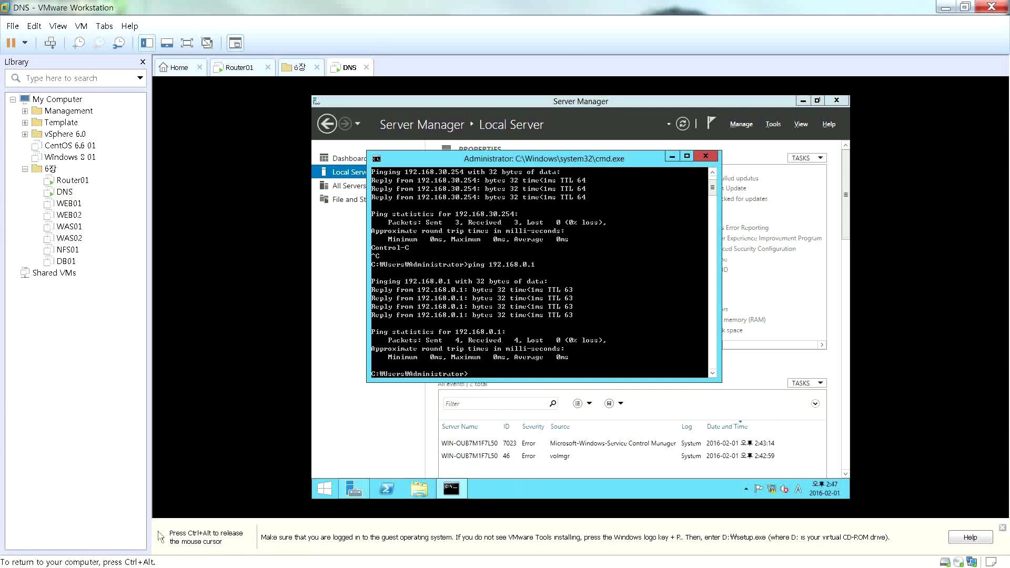
{"action": "left_click", "coordinate": [428, 488]}
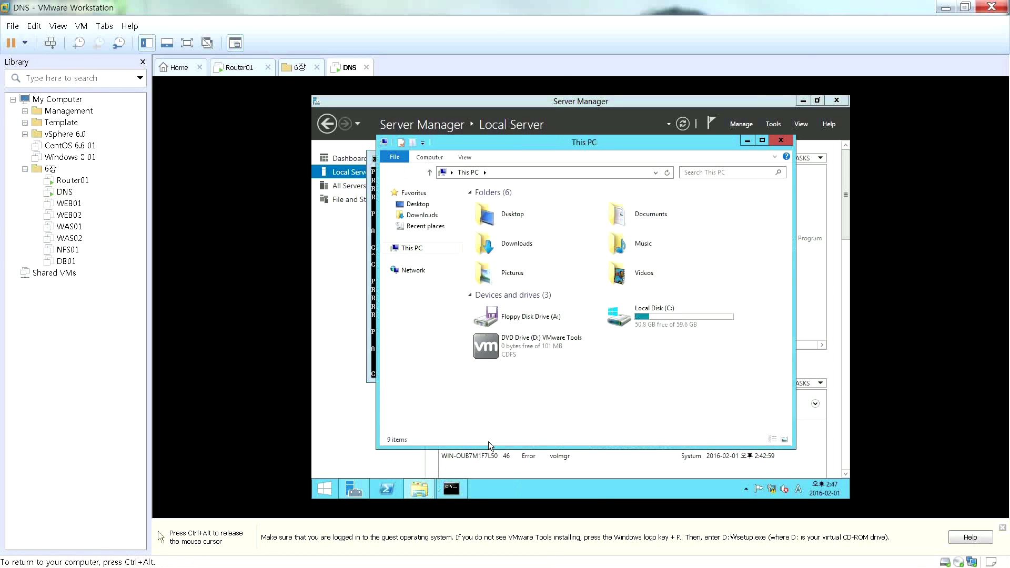
Run setup64 from the VMware Tools DVD drive (D:), then minimize Explorer, close cmd, minimize Server Manager
{"action": "double_click", "coordinate": [506, 357]}
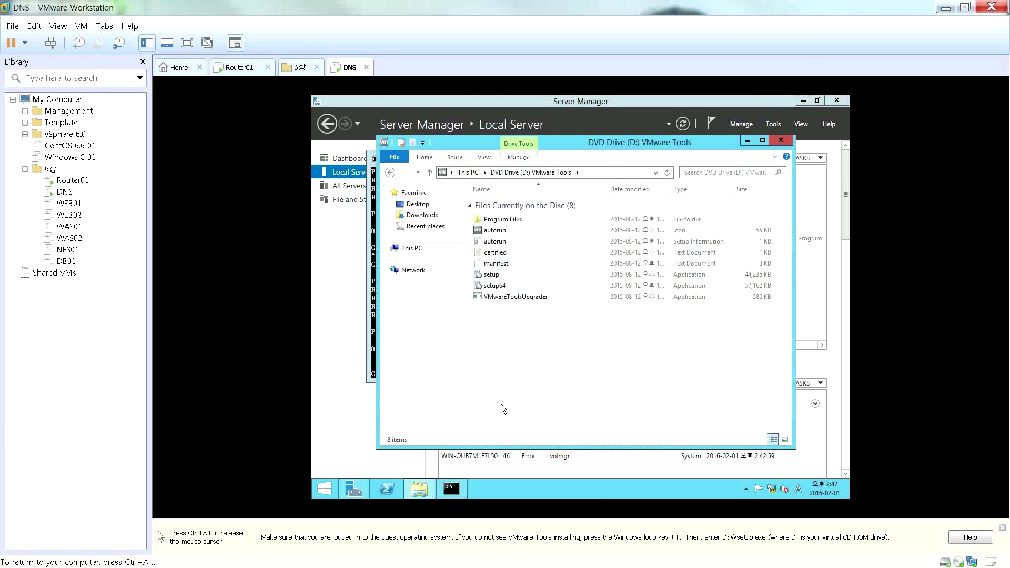
{"action": "double_click", "coordinate": [497, 286]}
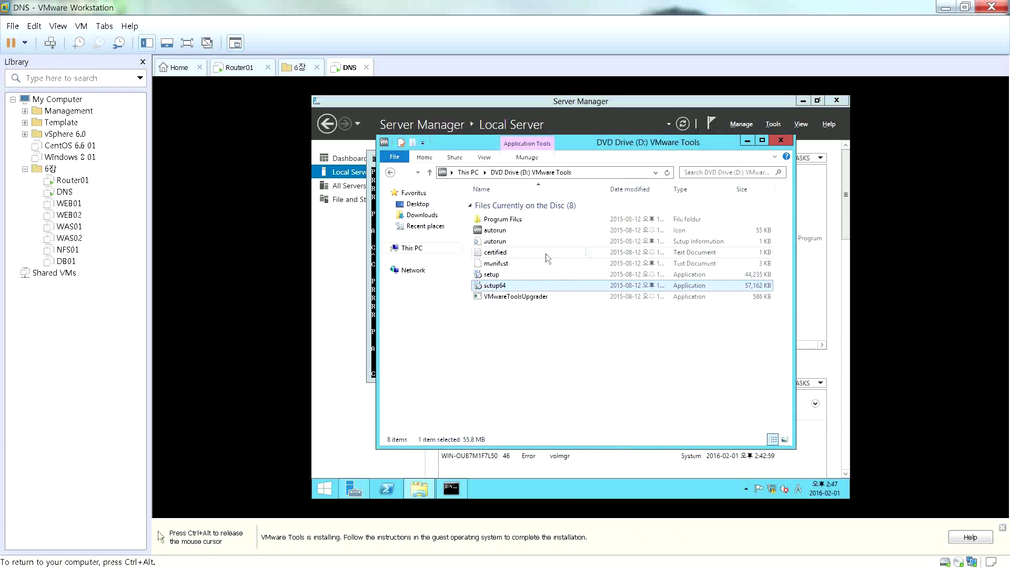
{"action": "left_click", "coordinate": [747, 141]}
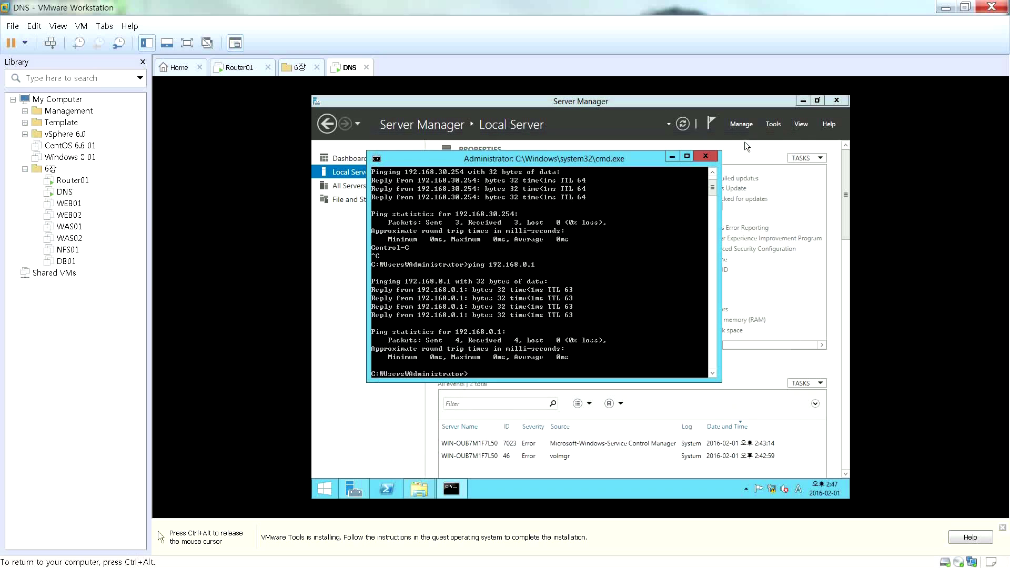
{"action": "left_click", "coordinate": [706, 156]}
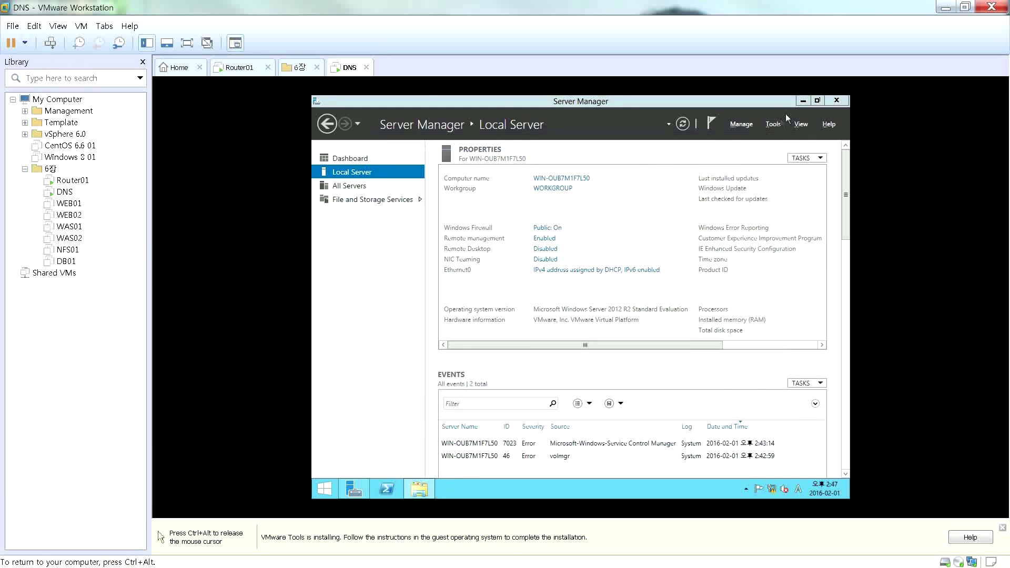
{"action": "left_click", "coordinate": [804, 101]}
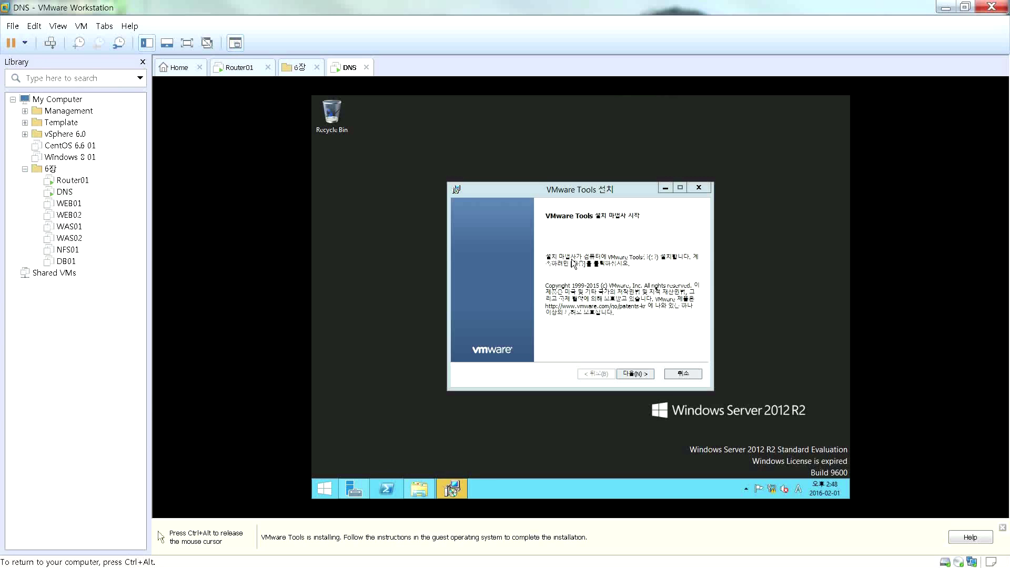
Install VMware Tools with the Typical setup, finish, and decline the immediate guest restart
{"action": "left_click", "coordinate": [630, 373]}
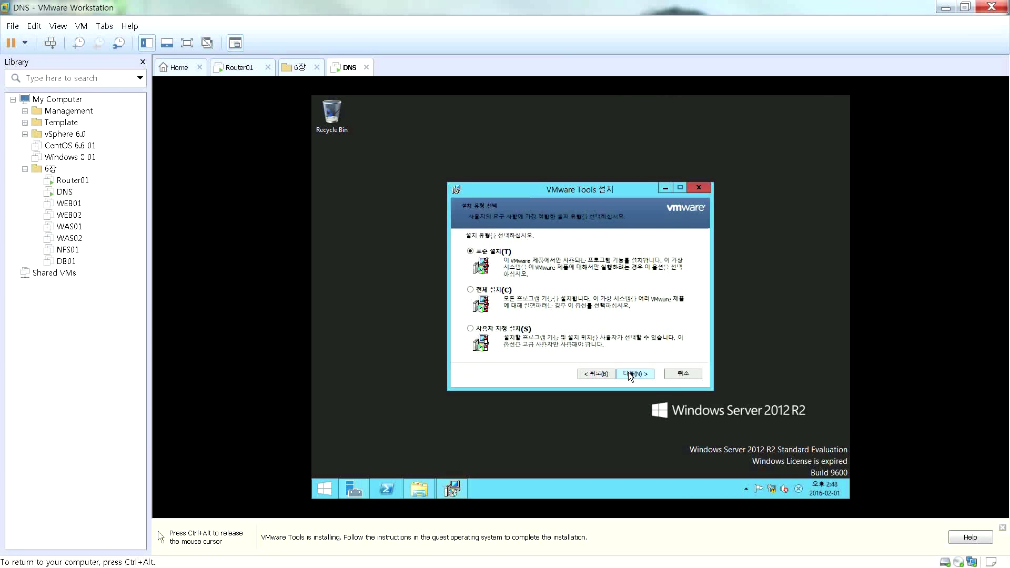
{"action": "left_click", "coordinate": [628, 371]}
{"action": "left_click", "coordinate": [629, 372]}
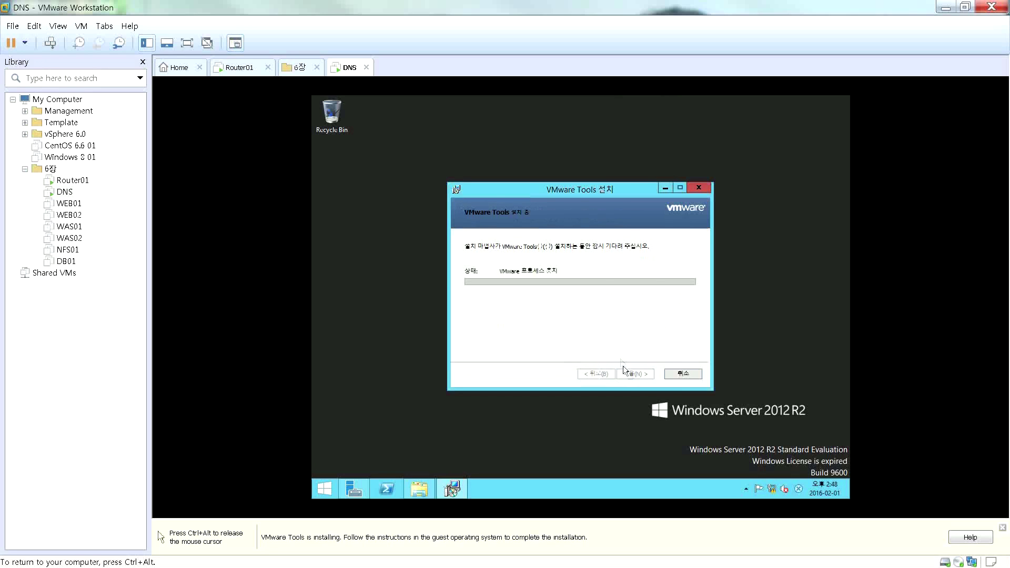
{"action": "left_click_drag", "start_coordinate": [579, 188], "coordinate": [513, 148]}
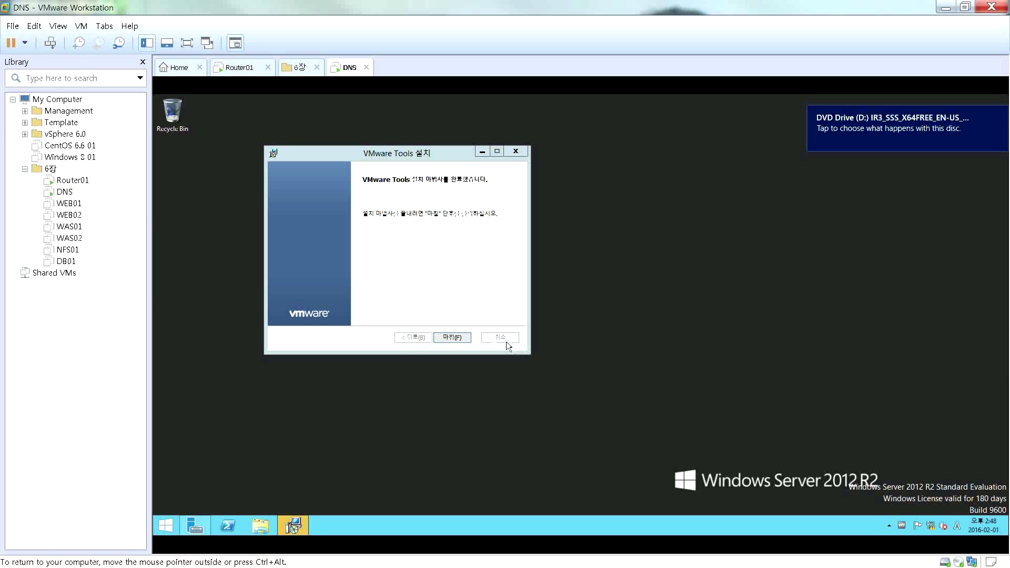
{"action": "left_click", "coordinate": [470, 340]}
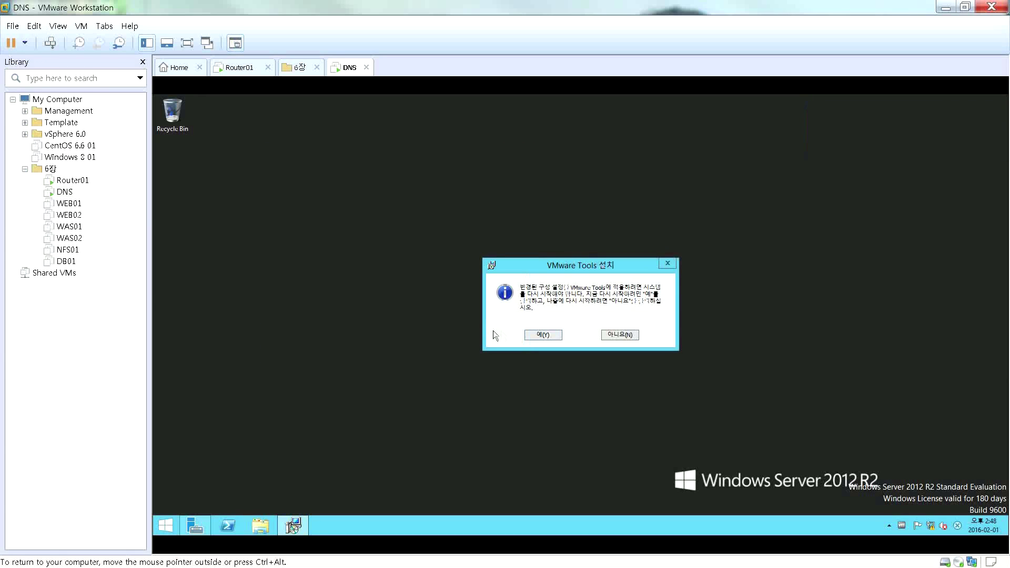
{"action": "left_click", "coordinate": [610, 337]}
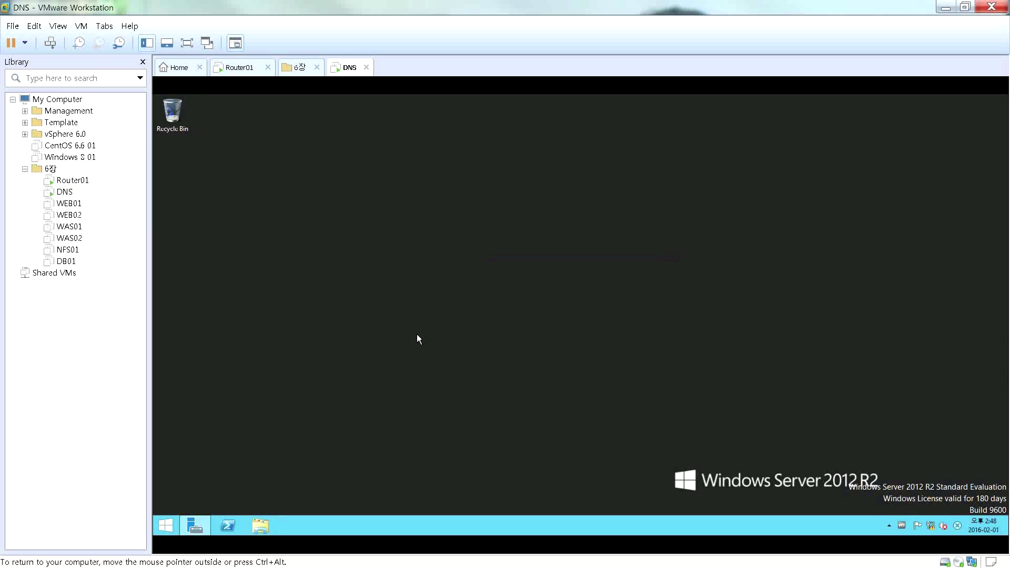
Set the cmd window's font size to 12 x 27, then power off the guest with shutdown /s /t 1
{"action": "key", "text": "super+r"}
{"action": "type", "text": "cmd"}
{"action": "key", "text": "Return"}
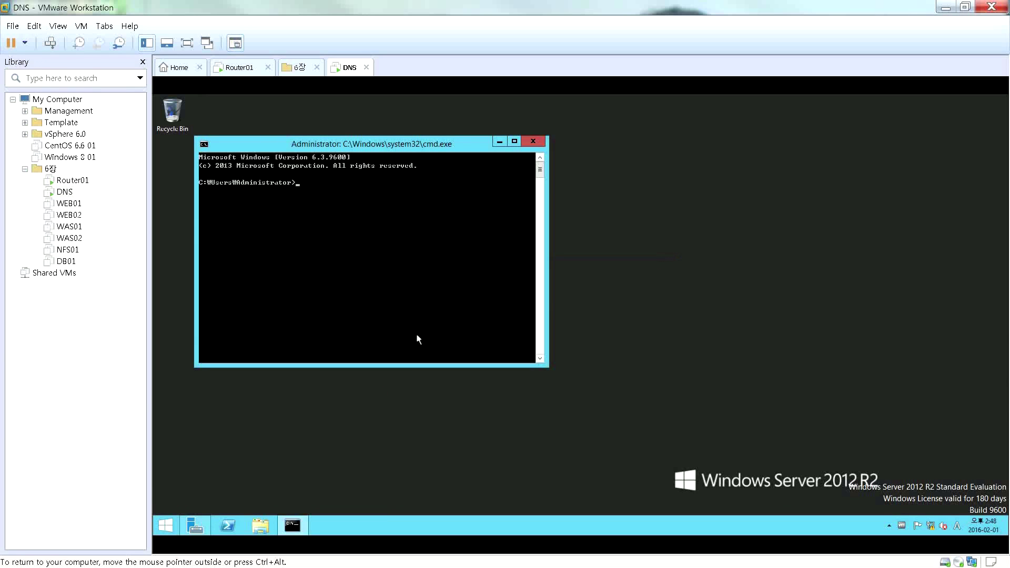
{"action": "left_click", "coordinate": [205, 144]}
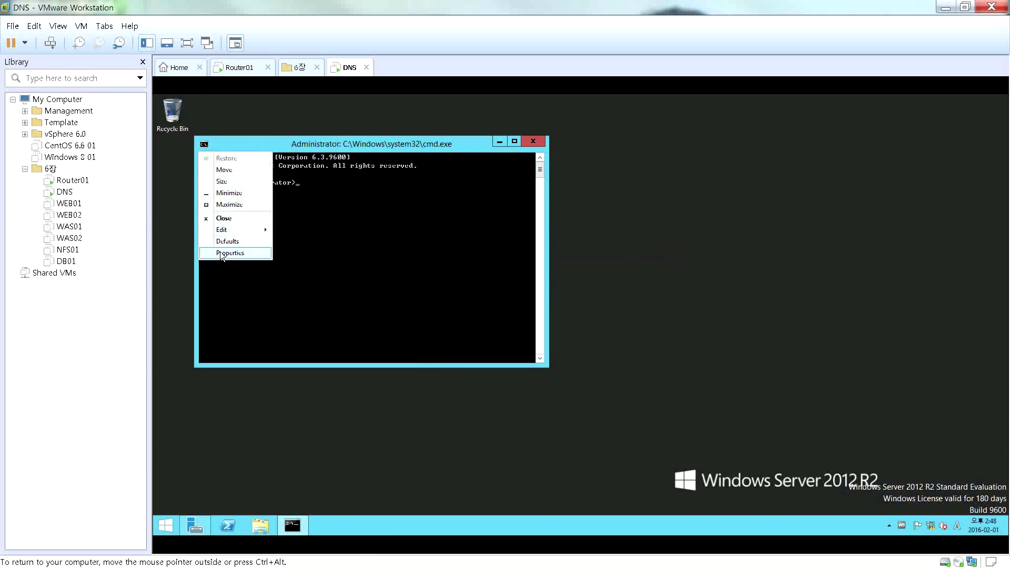
{"action": "left_click", "coordinate": [230, 253]}
{"action": "left_click", "coordinate": [258, 169]}
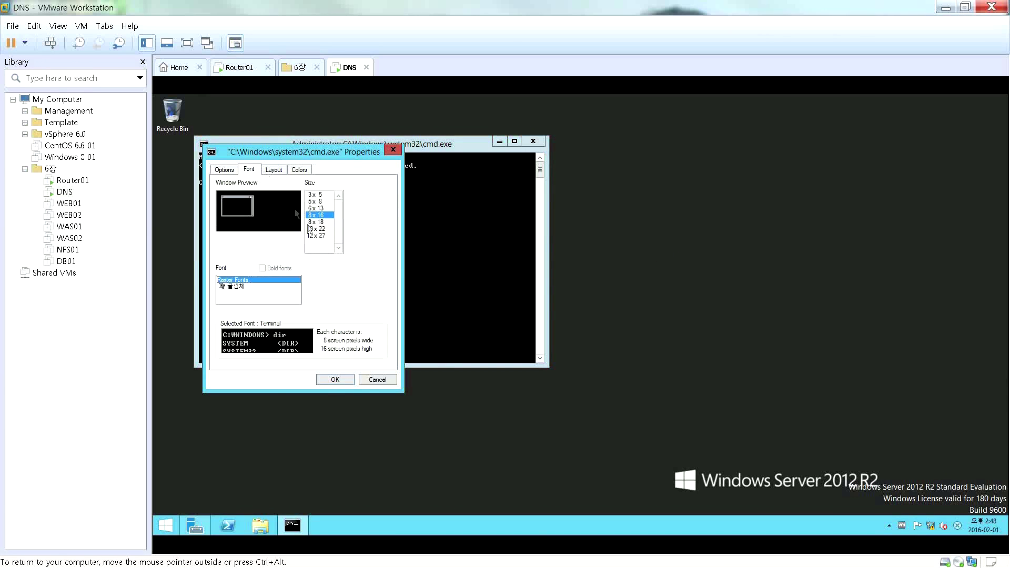
{"action": "left_click", "coordinate": [317, 235]}
{"action": "left_click", "coordinate": [332, 379]}
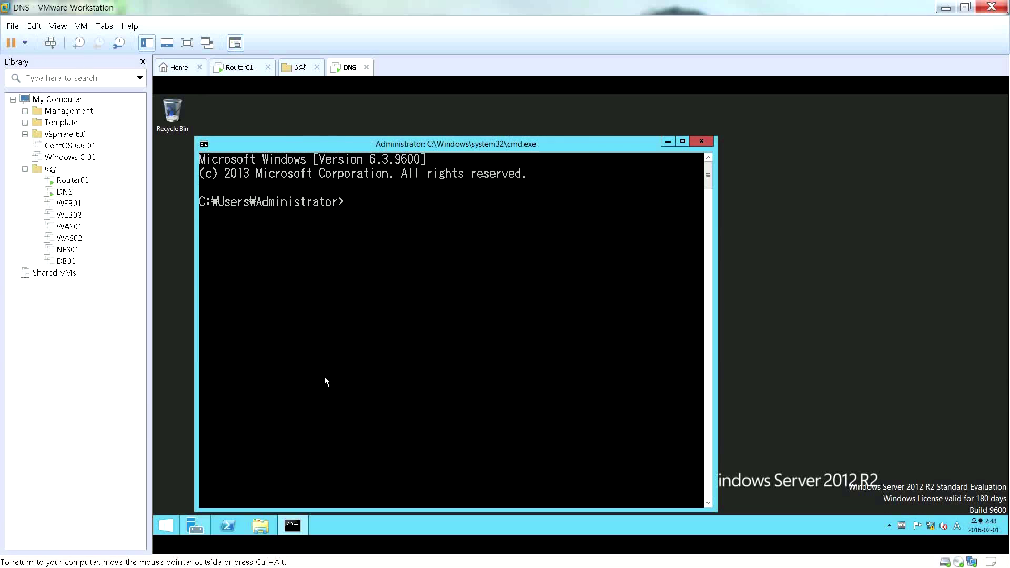
{"action": "type", "text": "shutdown /s /t 1"}
{"action": "key", "text": "Return"}
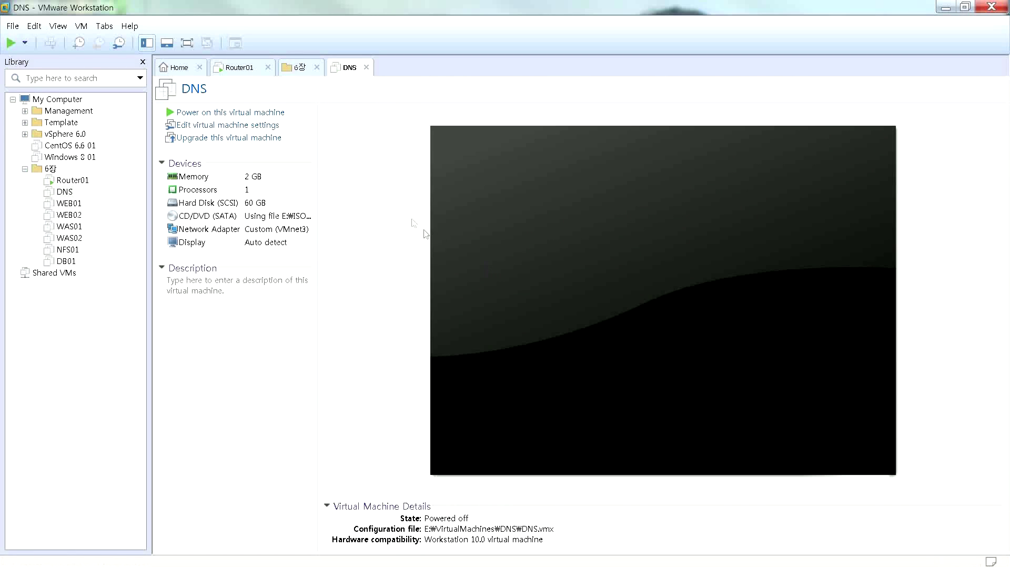
Switch the CD/DVD (SATA) drive to Use physical drive with Connect at power on unchecked
{"action": "left_click", "coordinate": [286, 221]}
{"action": "double_click", "coordinate": [286, 222]}
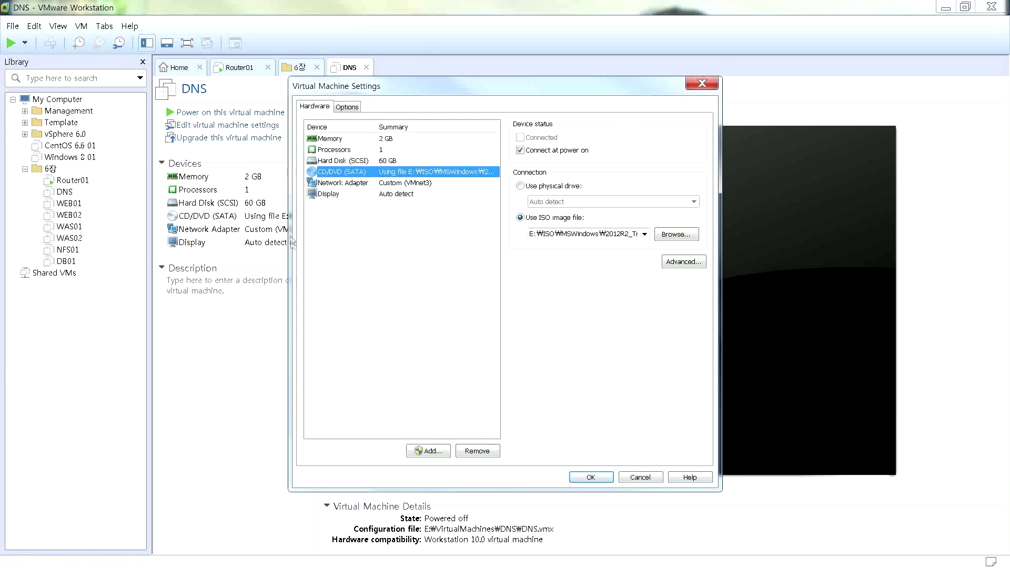
{"action": "left_click", "coordinate": [557, 187]}
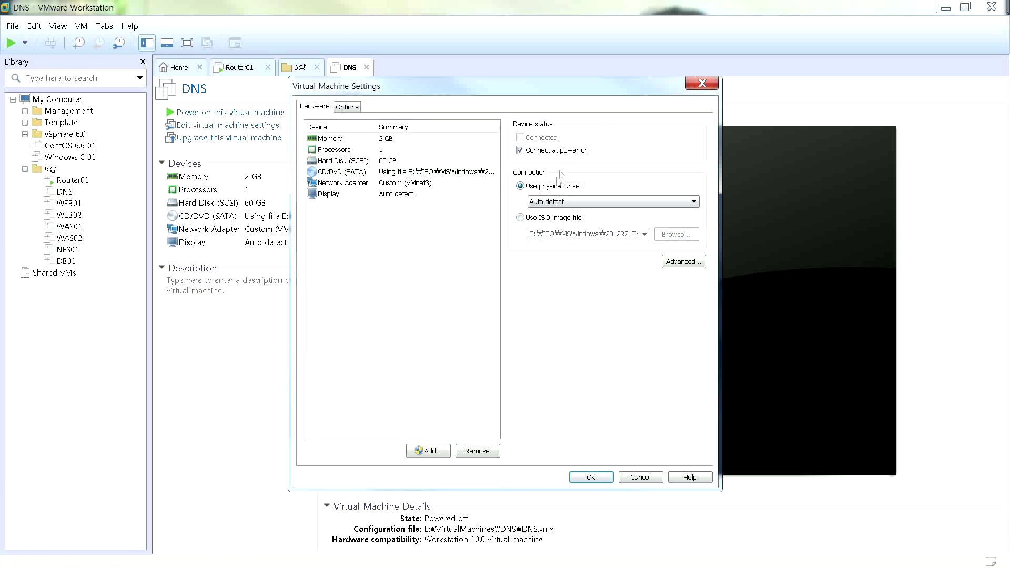
{"action": "left_click", "coordinate": [568, 151]}
{"action": "left_click", "coordinate": [590, 477]}
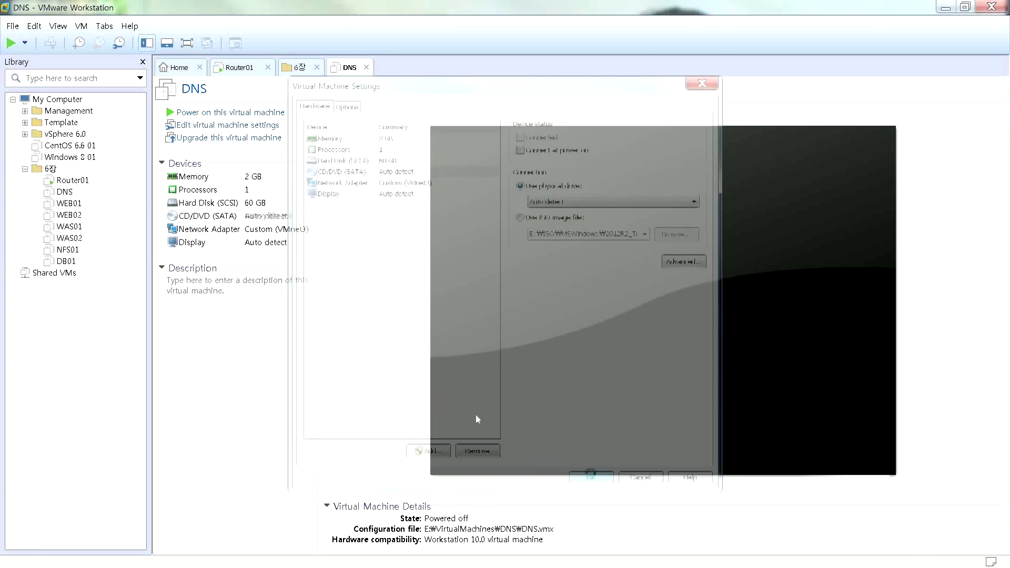
Take a snapshot named OS with the description 'VMware Tools'
{"action": "left_click", "coordinate": [79, 43]}
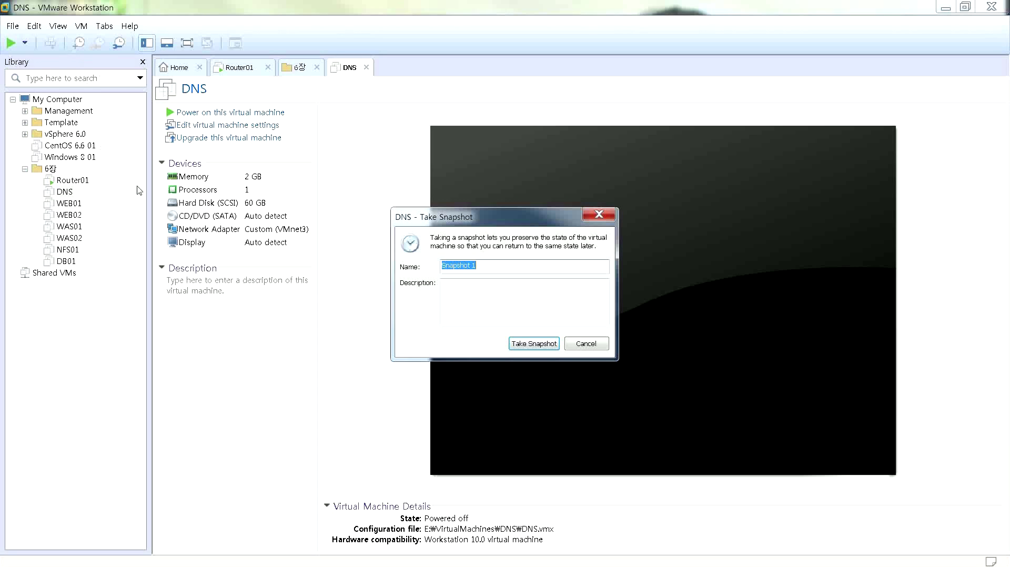
{"action": "type", "text": "OS"}
{"action": "key", "text": "Tab"}
{"action": "type", "text": "VMware"}
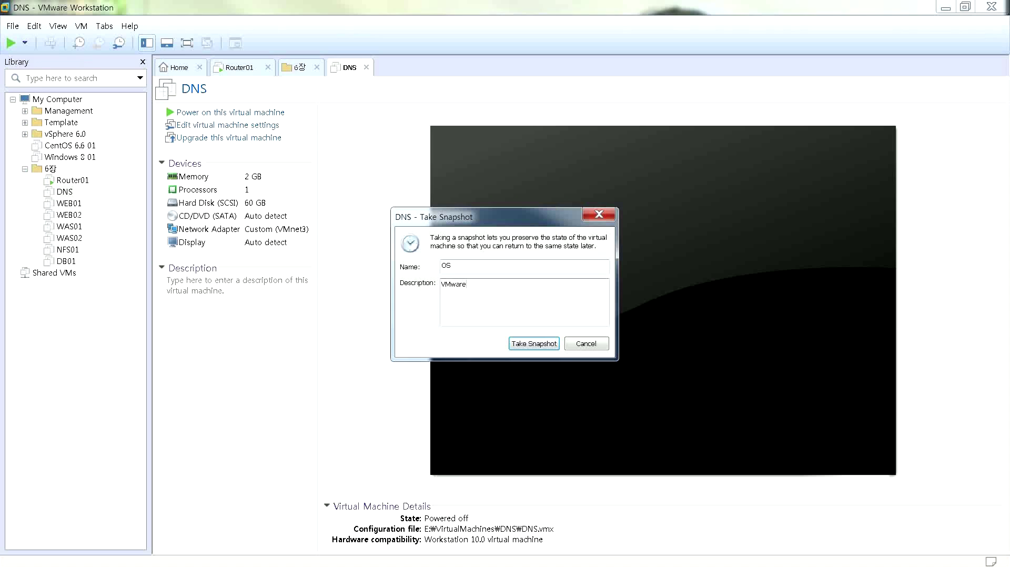
{"action": "type", "text": " T"}
{"action": "type", "text": "ols"}
{"action": "left_click", "coordinate": [534, 345]}
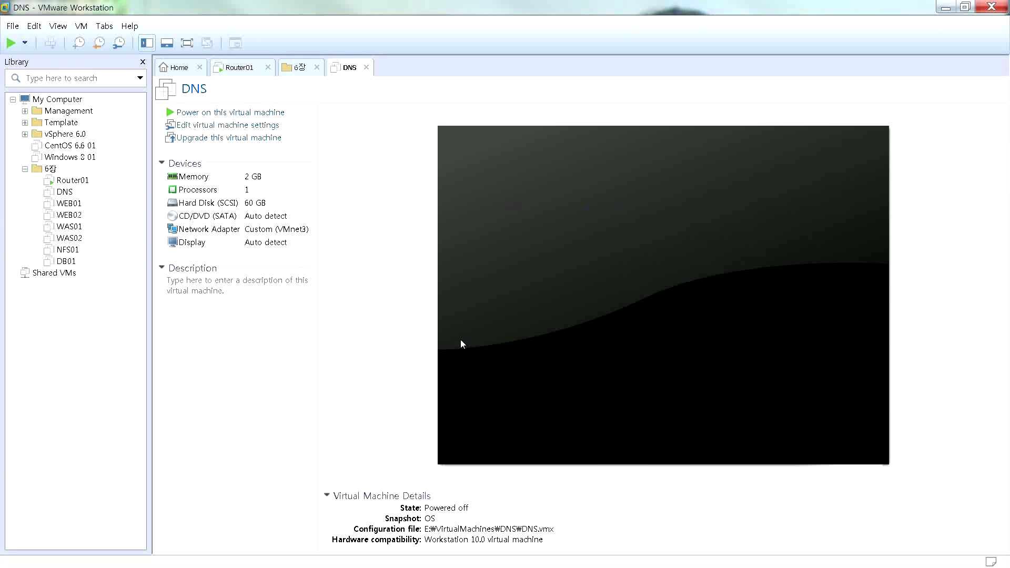
Power on the DNS VM, send Ctrl+Alt+Del, and sign in with the Administrator password
{"action": "left_click", "coordinate": [210, 112]}
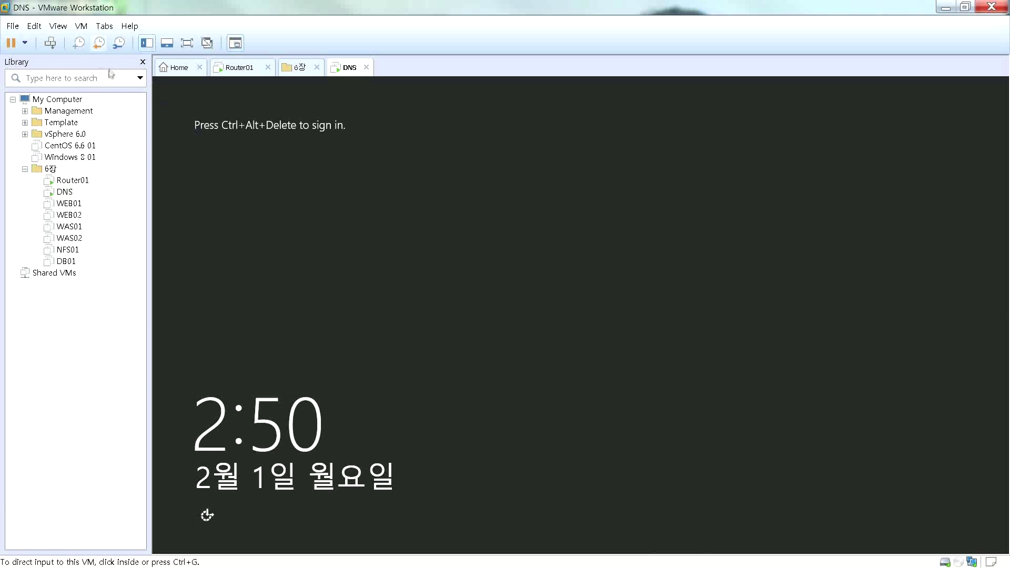
{"action": "left_click", "coordinate": [50, 43]}
{"action": "left_click", "coordinate": [347, 179]}
{"action": "type", "text": "••••••••••"}
{"action": "key", "text": "Return"}
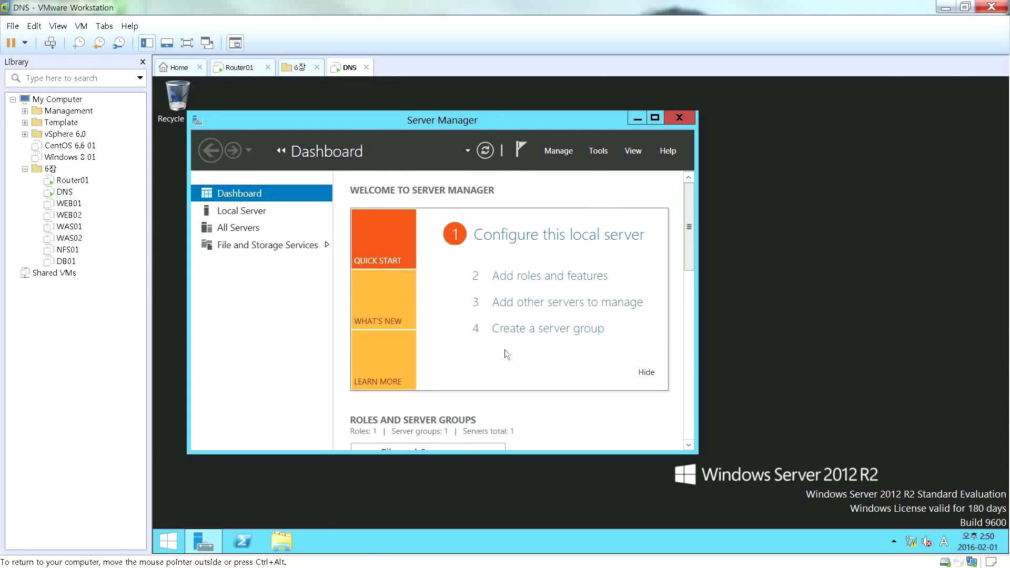
Launch Add Roles and Features, keeping role-based installation and server dns, up to Select server roles
{"action": "left_click", "coordinate": [586, 279]}
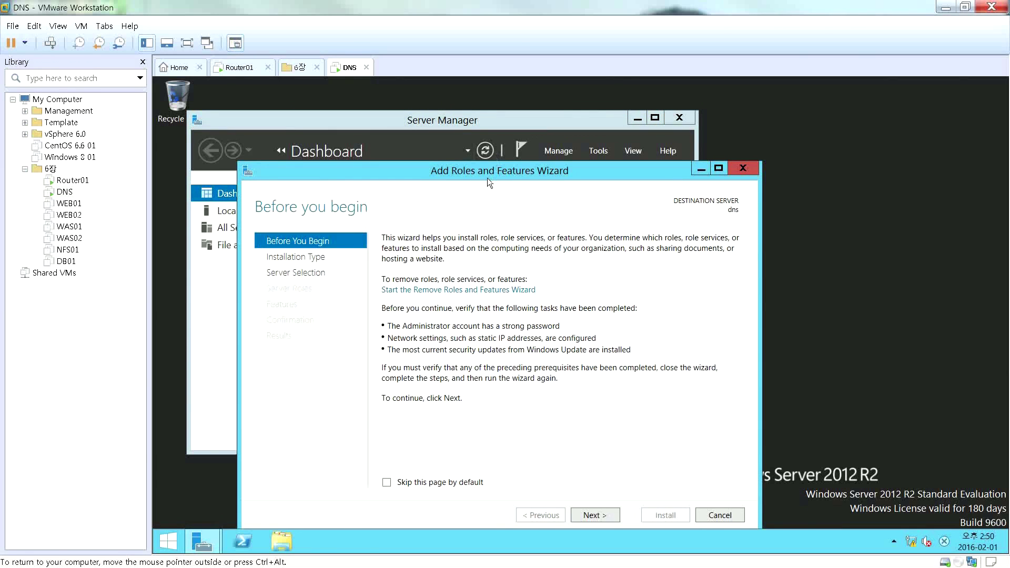
{"action": "left_click_drag", "start_coordinate": [485, 176], "coordinate": [480, 127]}
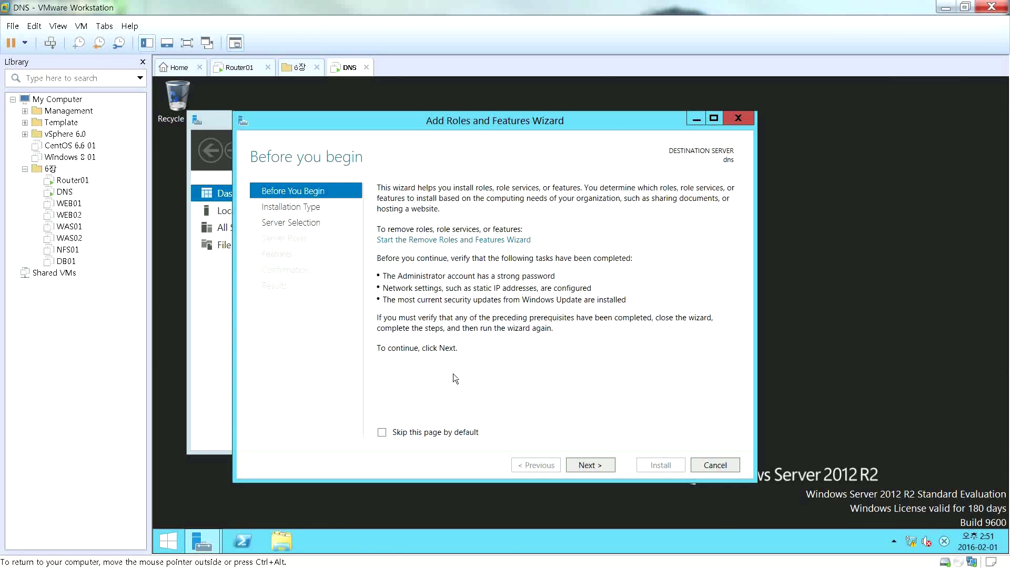
{"action": "left_click", "coordinate": [580, 461]}
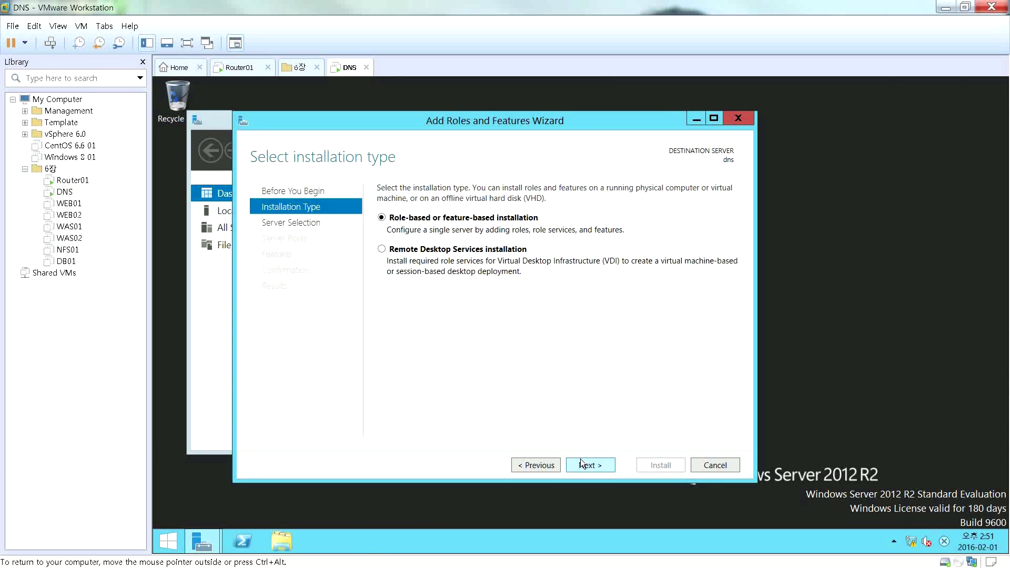
{"action": "left_click", "coordinate": [580, 464]}
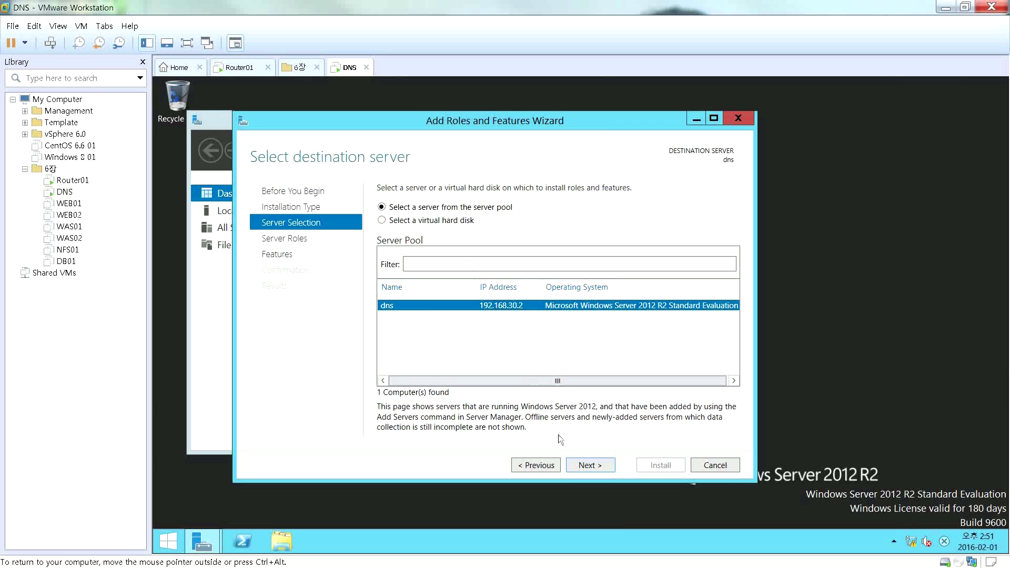
{"action": "left_click", "coordinate": [582, 467]}
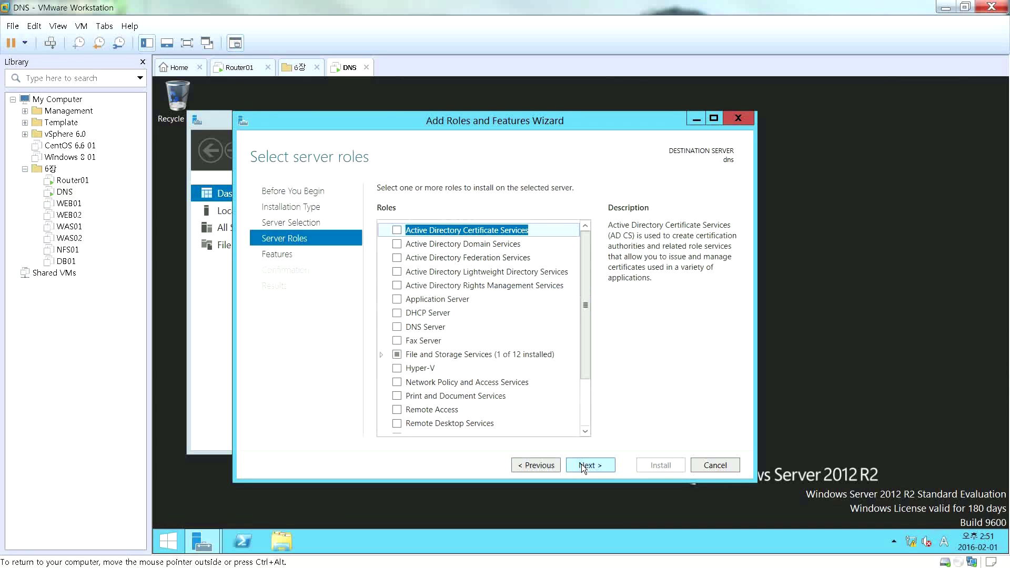
Select the Active Directory Domain Services role, accept its required features, and advance to Confirmation
{"action": "left_click", "coordinate": [397, 244]}
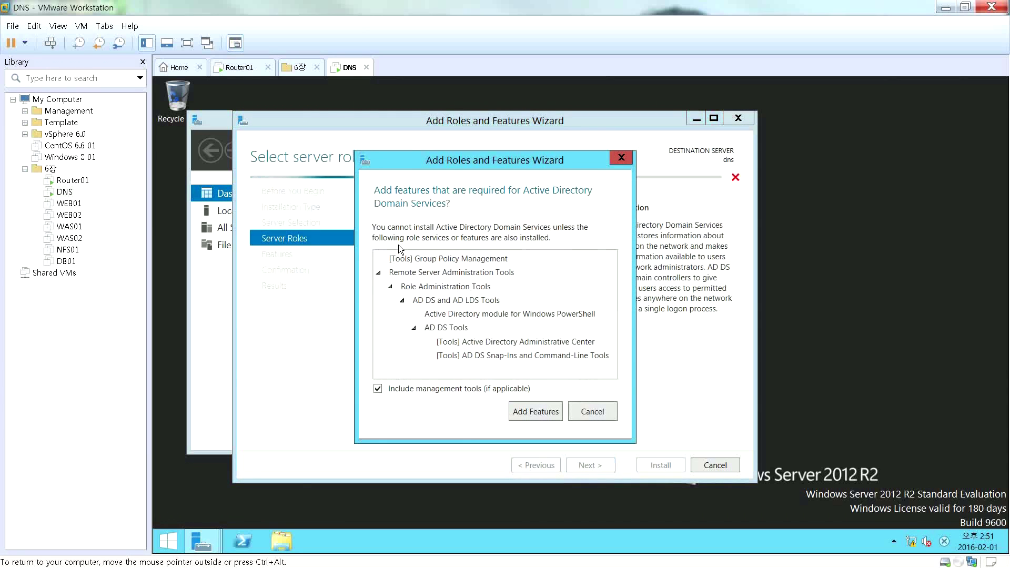
{"action": "left_click_drag", "start_coordinate": [409, 164], "coordinate": [451, 169]}
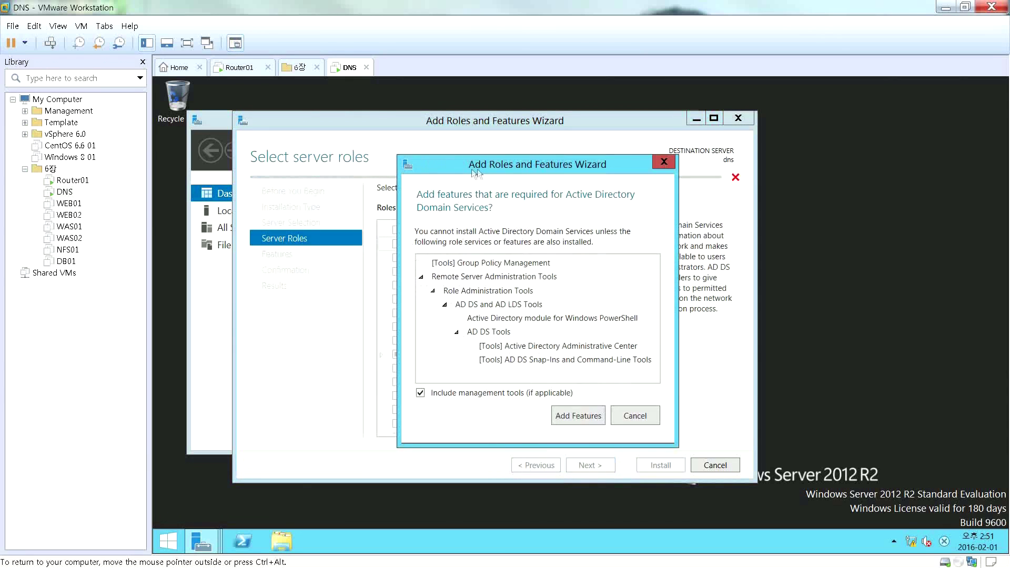
{"action": "left_click", "coordinate": [593, 421]}
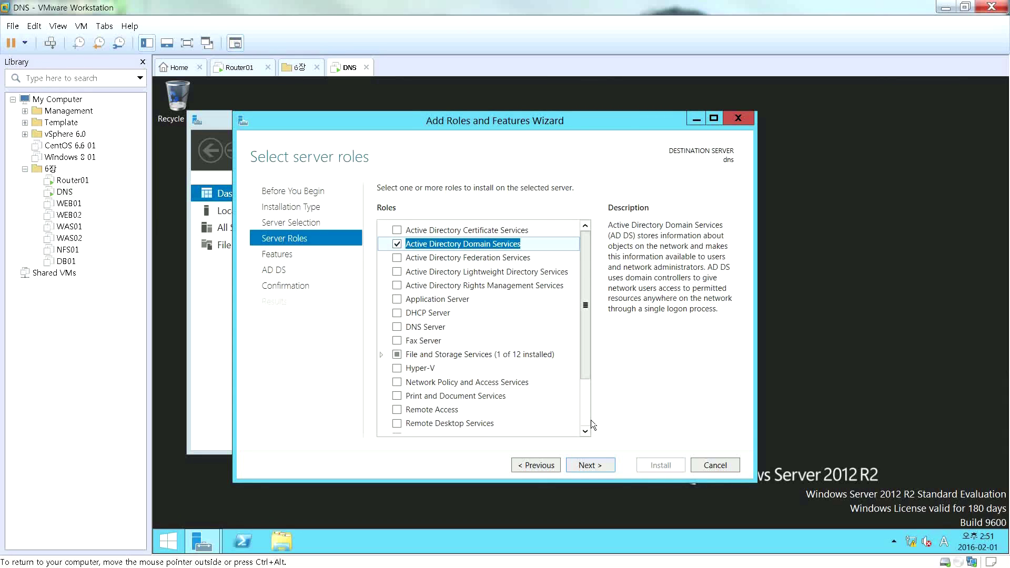
{"action": "left_click", "coordinate": [603, 465]}
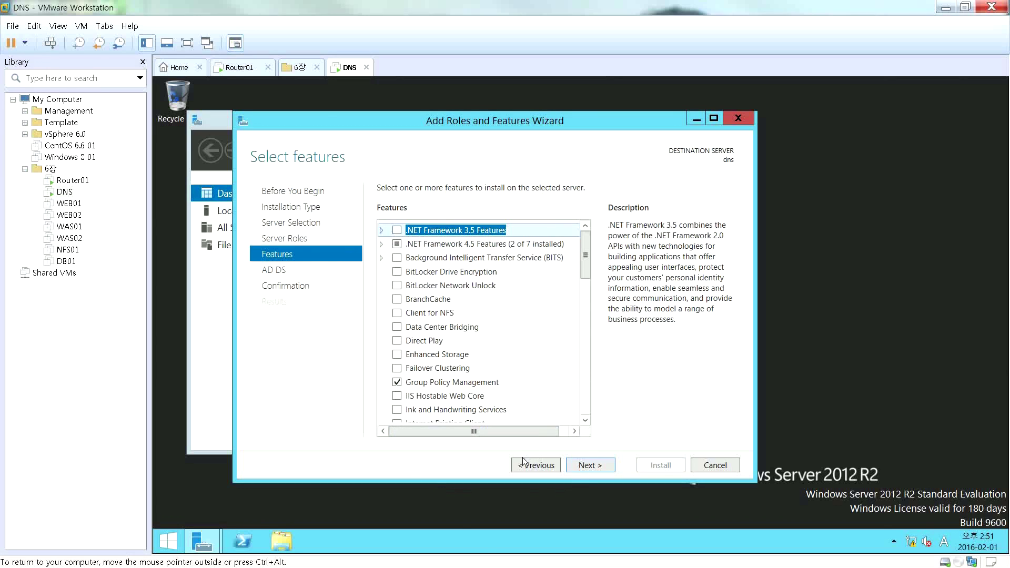
{"action": "left_click", "coordinate": [601, 466]}
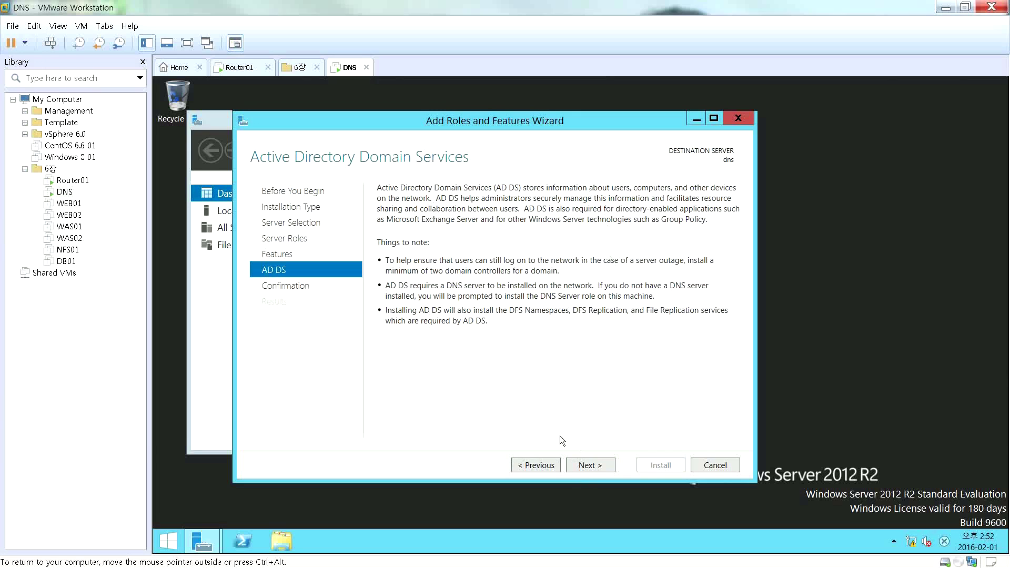
{"action": "left_click", "coordinate": [579, 459]}
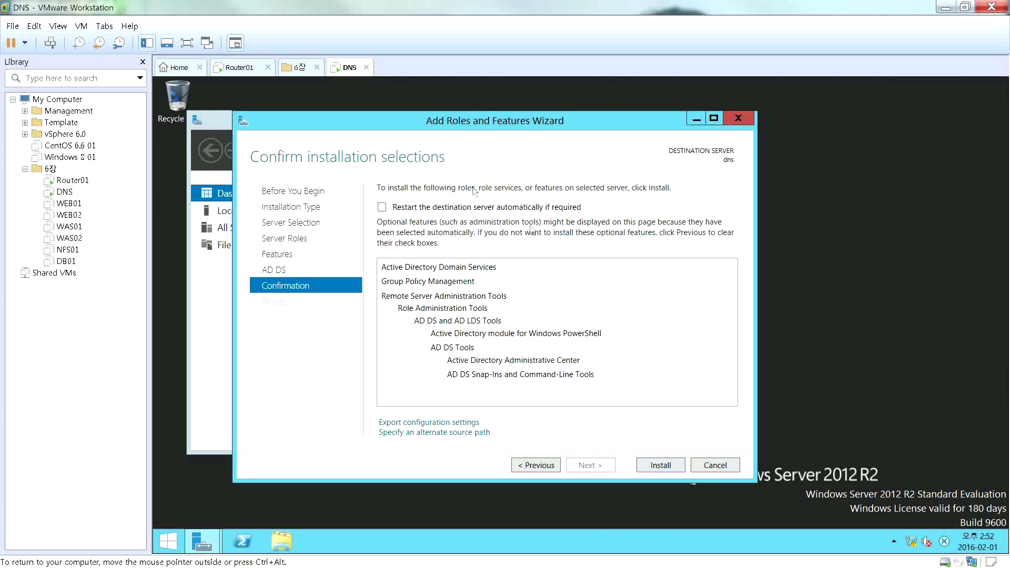
Install the selected AD DS role and Group Policy Management features and wait for success
{"action": "left_click", "coordinate": [661, 467]}
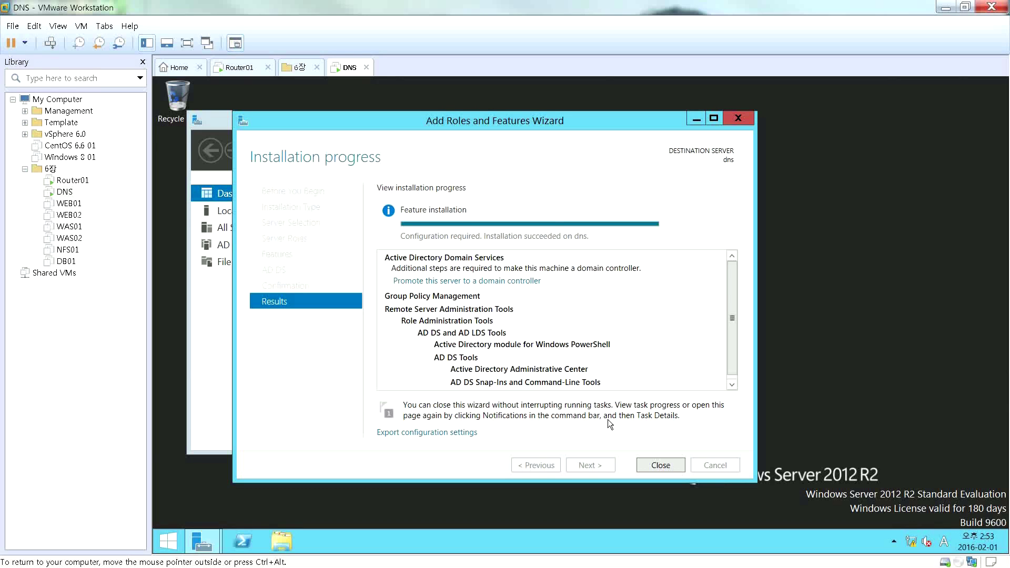
Close the wizard and choose 'Promote this server to a domain controller' from the notifications flag
{"action": "left_click", "coordinate": [656, 466]}
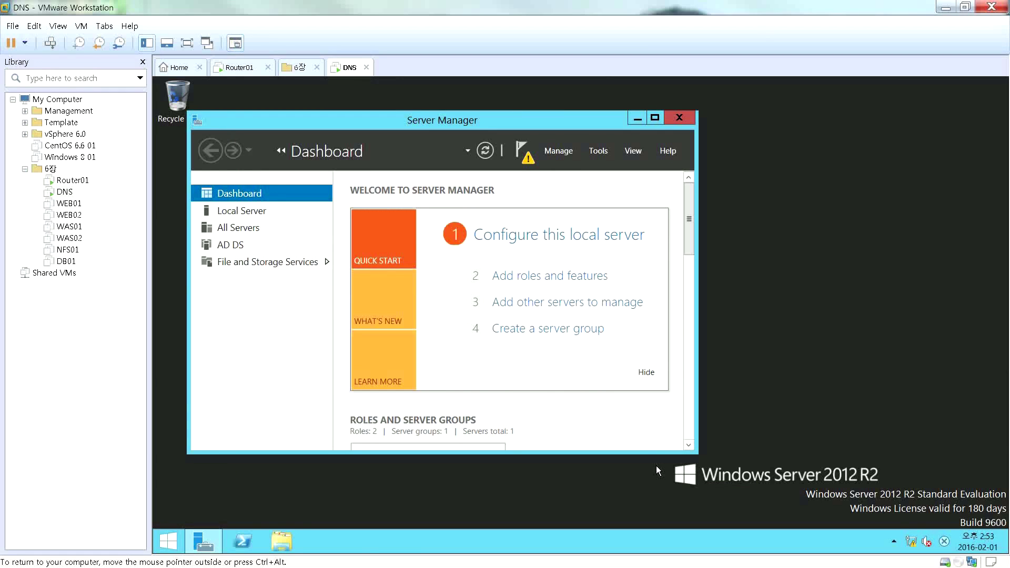
{"action": "left_click", "coordinate": [519, 155]}
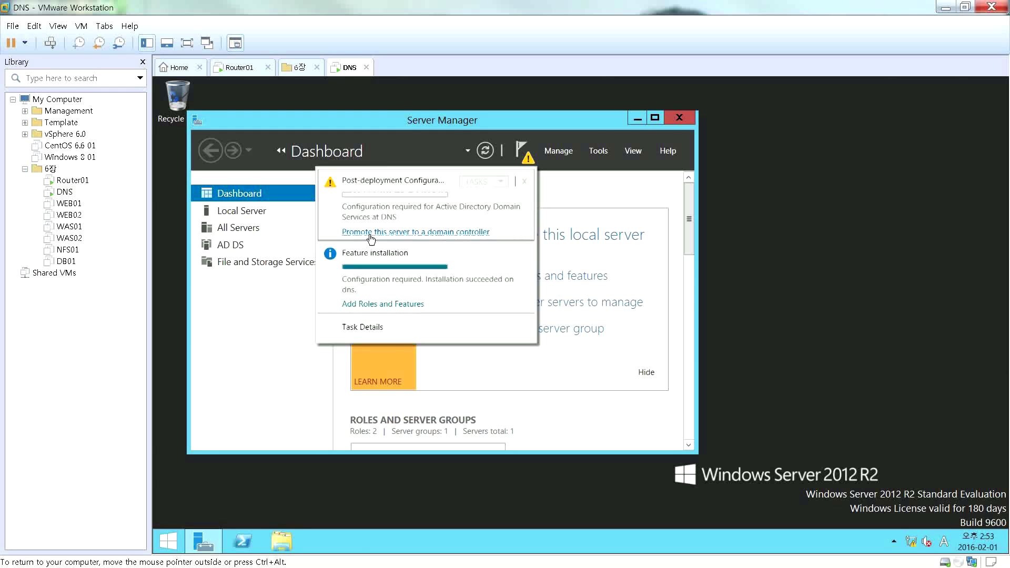
{"action": "left_click", "coordinate": [371, 235]}
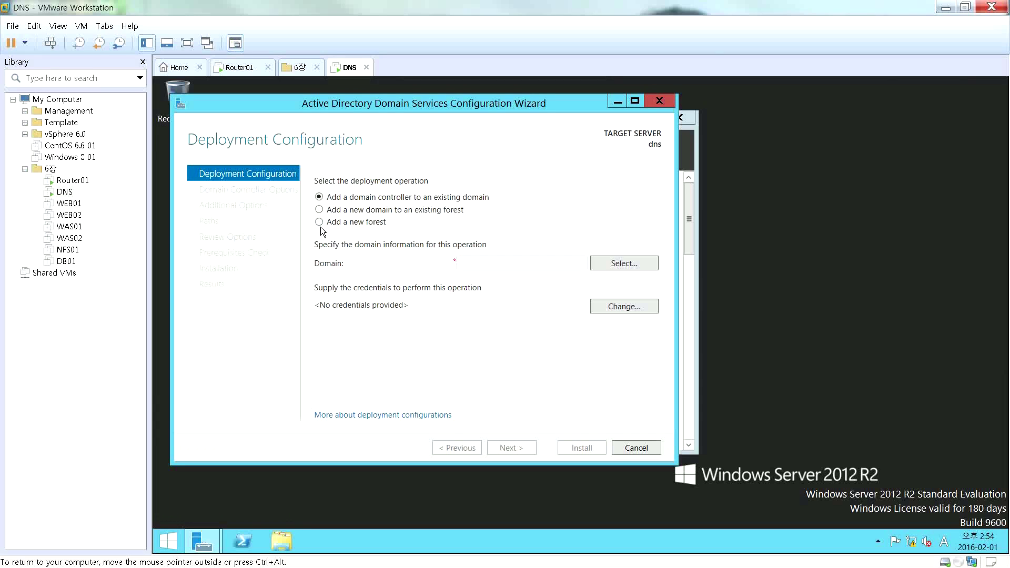
Choose Add a new forest with root domain name localdcv.com and continue
{"action": "left_click", "coordinate": [322, 224]}
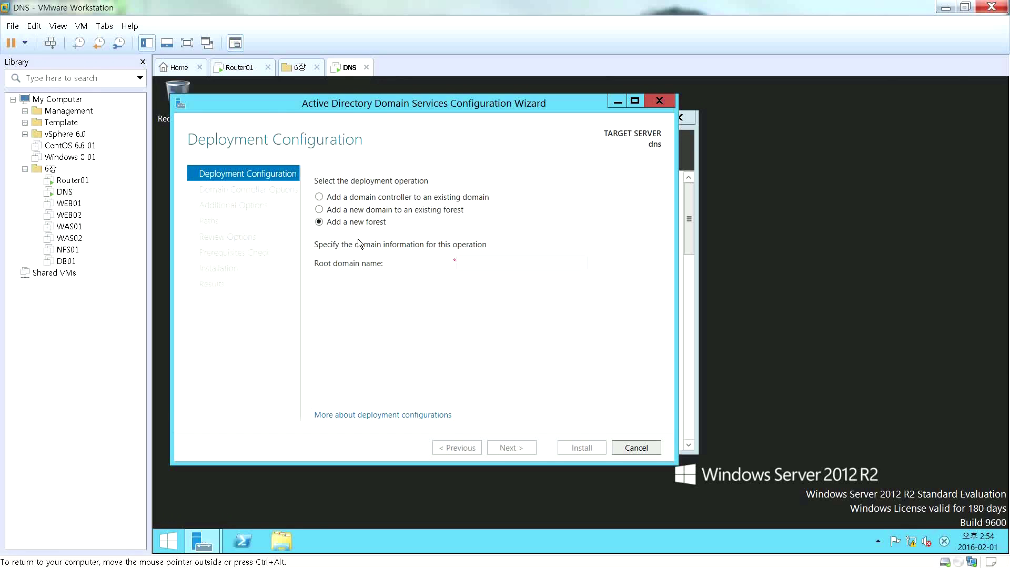
{"action": "type", "text": "localdcv.com"}
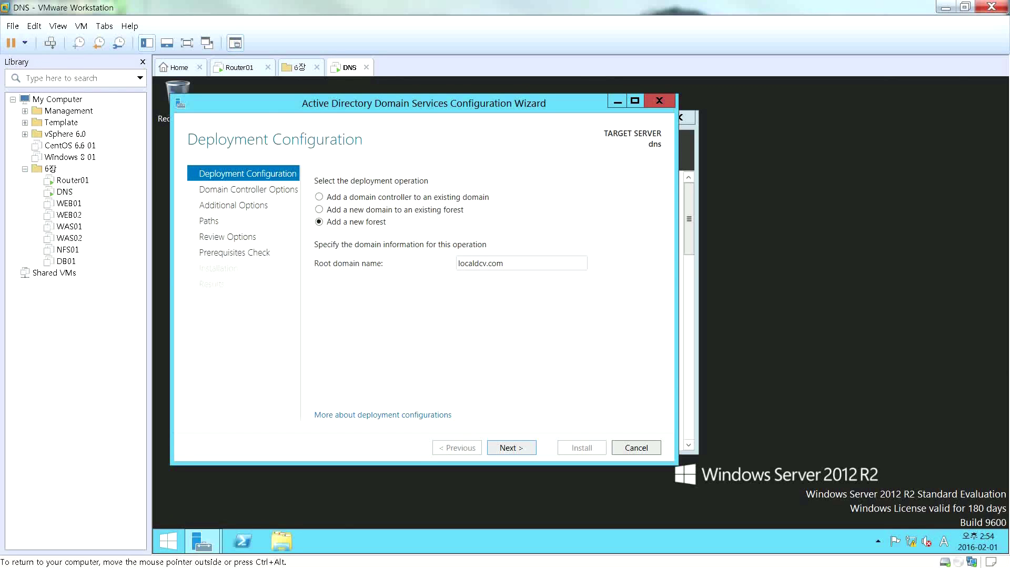
{"action": "left_click", "coordinate": [498, 446]}
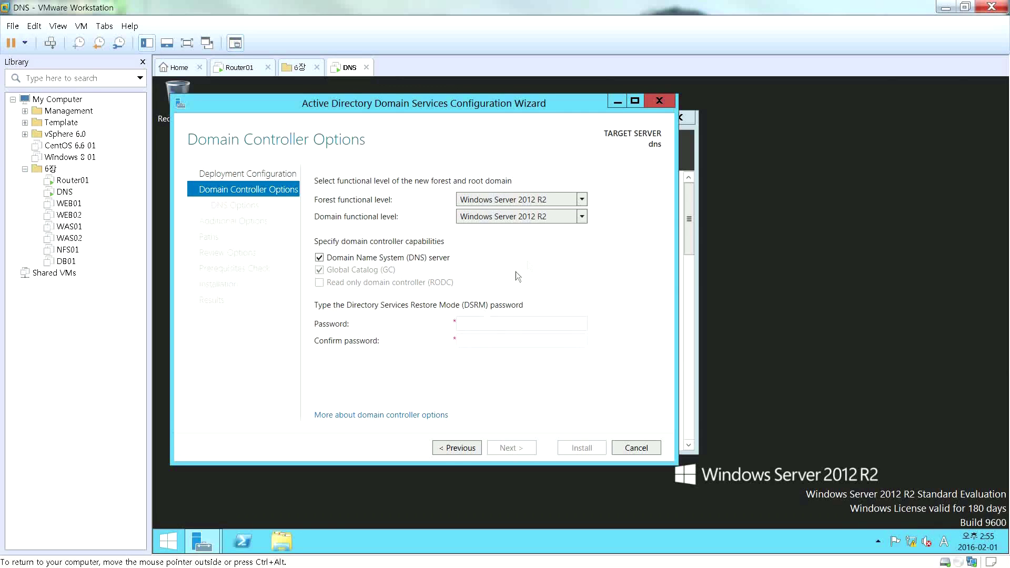
Leave both forest and domain functional levels at Windows Server 2012 R2
{"action": "left_click", "coordinate": [582, 200]}
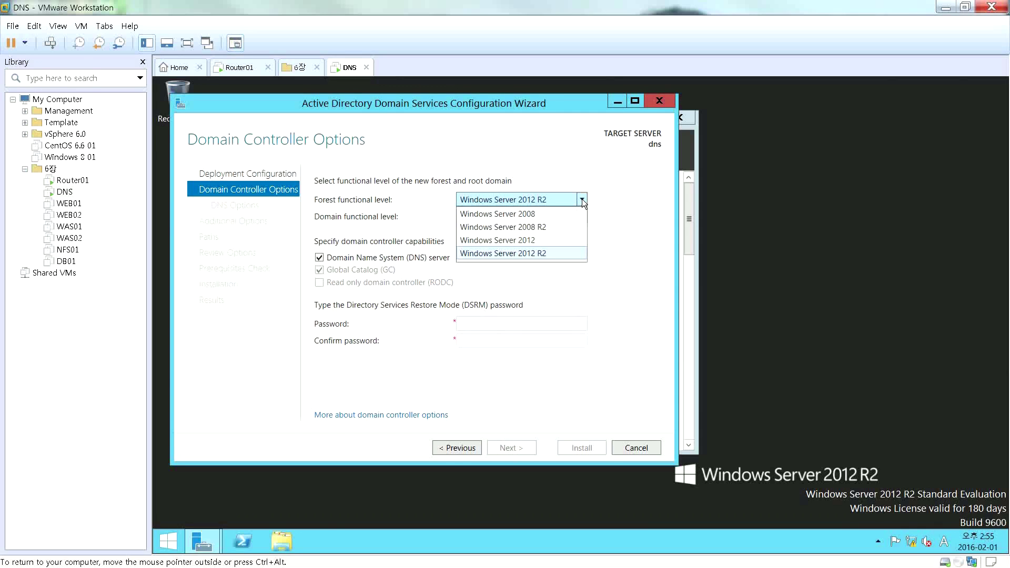
{"action": "left_click", "coordinate": [582, 199]}
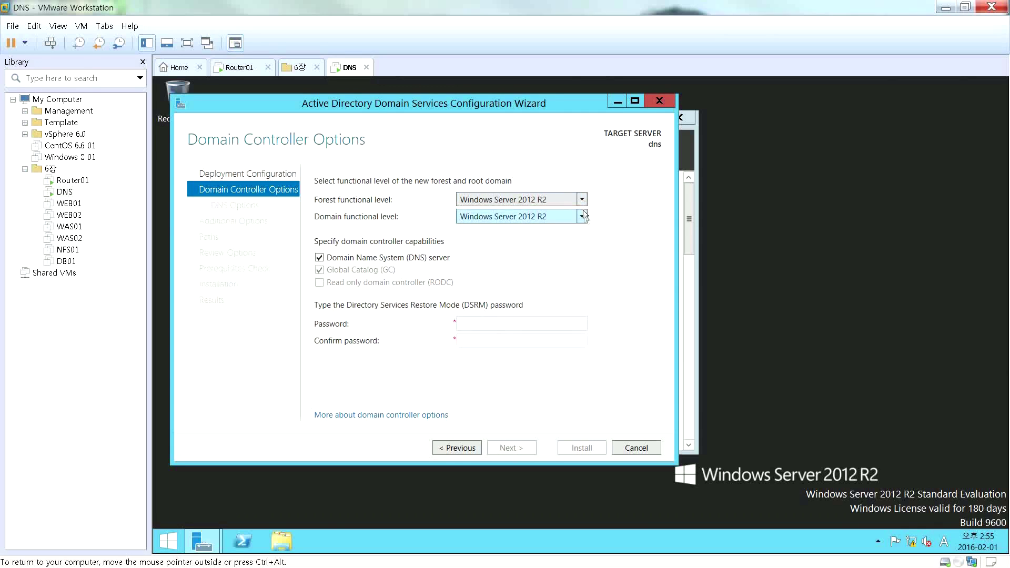
{"action": "left_click", "coordinate": [583, 217]}
{"action": "left_click", "coordinate": [582, 217]}
{"action": "left_click", "coordinate": [582, 201]}
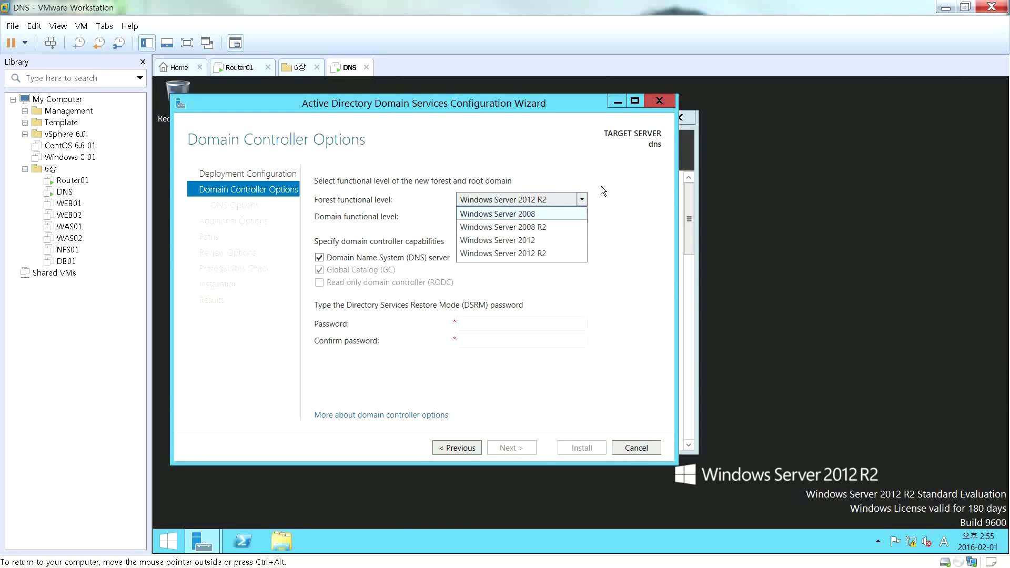
{"action": "left_click", "coordinate": [601, 186]}
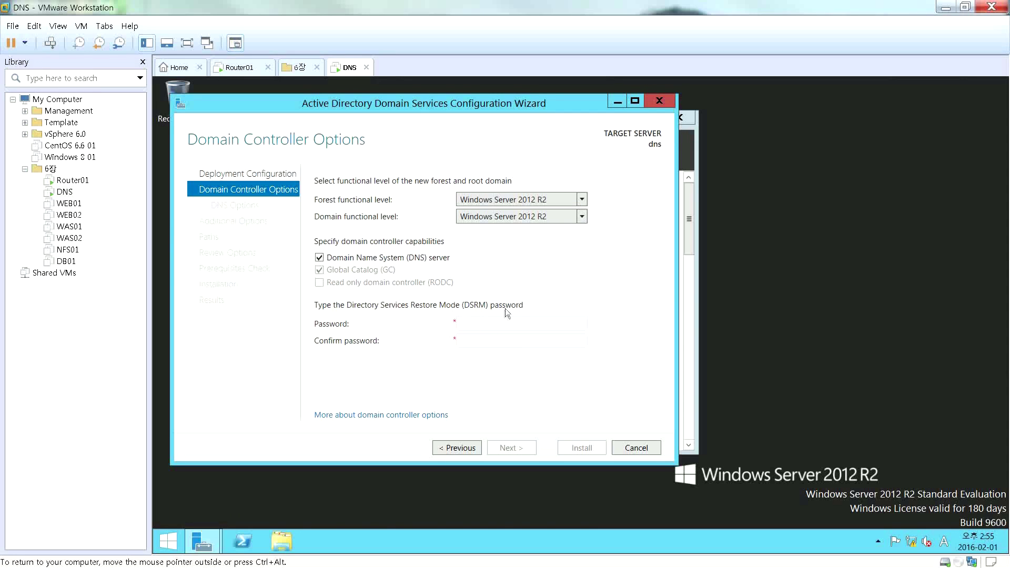
Enter the DSRM password in both Password and Confirm password, correcting a mistyped entry
{"action": "left_click", "coordinate": [507, 324]}
{"action": "key", "text": "Tab"}
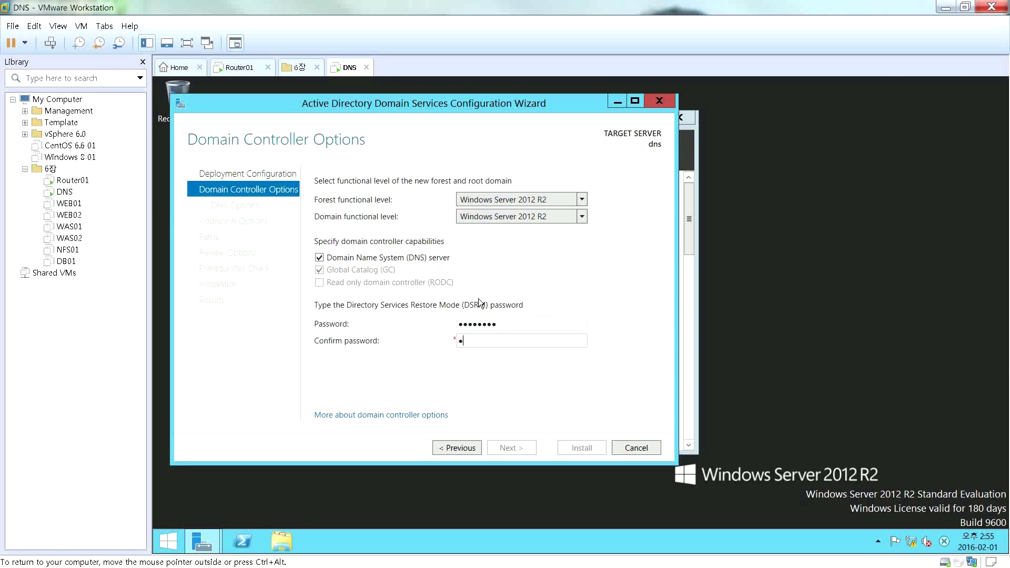
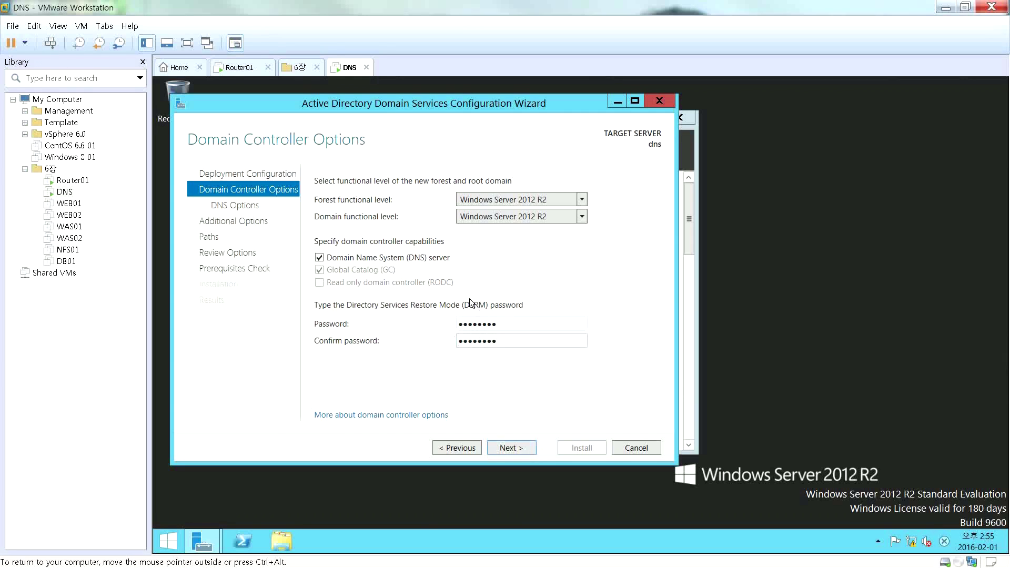
Move past DNS Options and keep the NetBIOS name LOCALDCV to reach the Paths page
{"action": "left_click", "coordinate": [518, 449]}
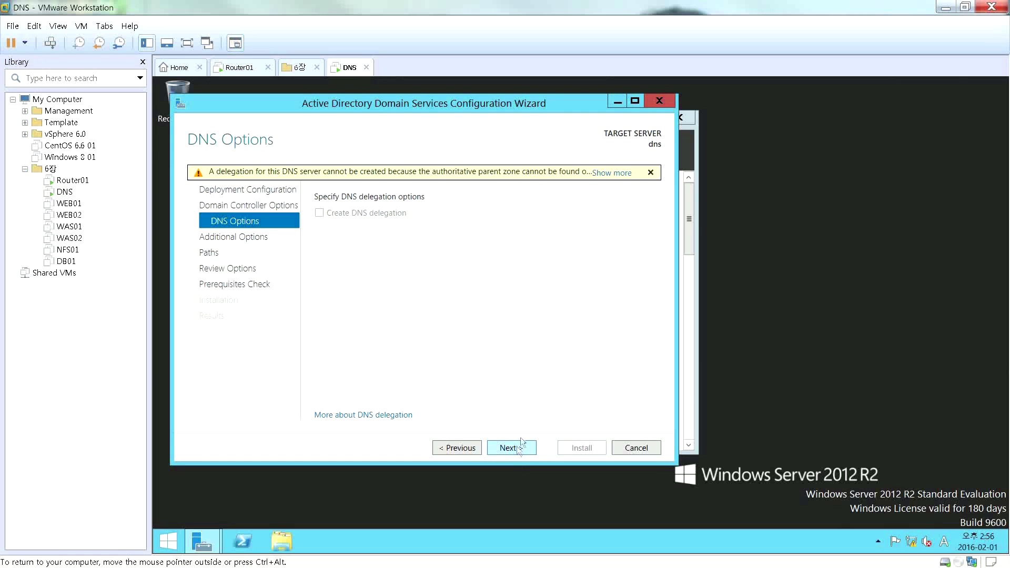
{"action": "left_click", "coordinate": [519, 449]}
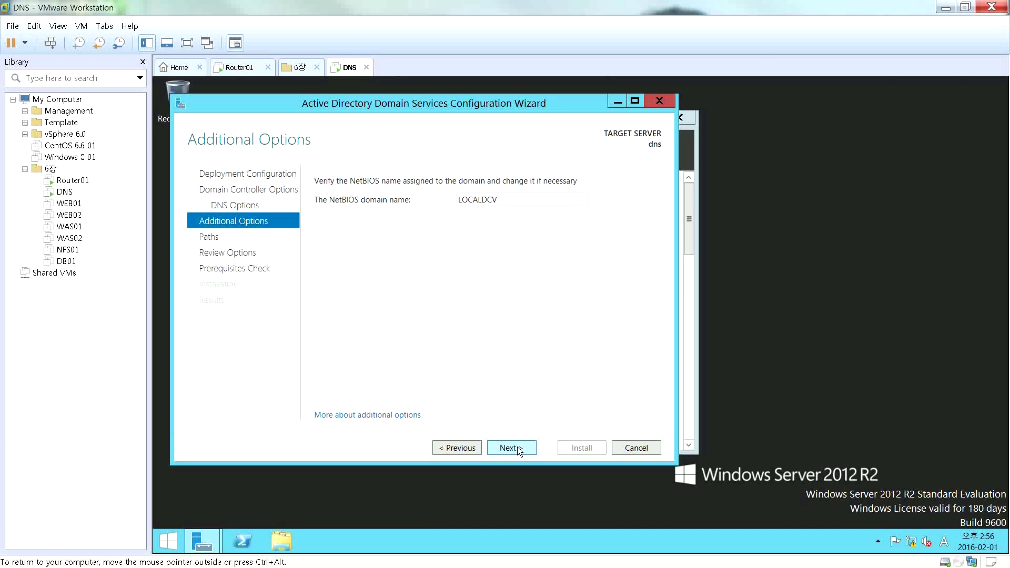
{"action": "left_click", "coordinate": [518, 449]}
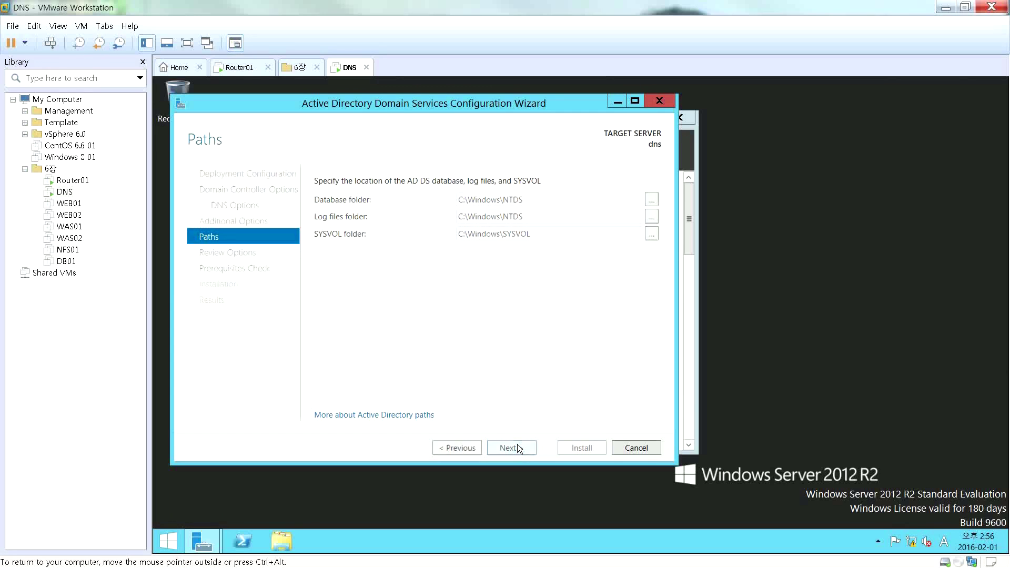
Keep C:\Windows\NTDS and C:\Windows\SYSVOL, review the new-forest options, and run the prerequisites check
{"action": "left_click", "coordinate": [518, 449]}
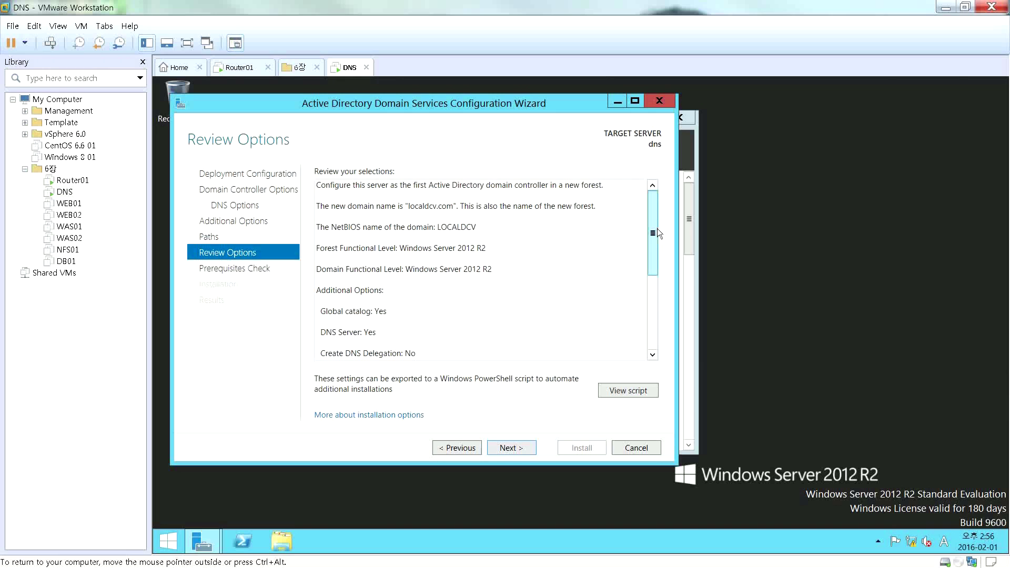
{"action": "mouse_move", "coordinate": [656, 230]}
{"action": "left_mouse_down"}
{"action": "mouse_move", "coordinate": [646, 322]}
{"action": "mouse_move", "coordinate": [665, 234]}
{"action": "left_mouse_up"}
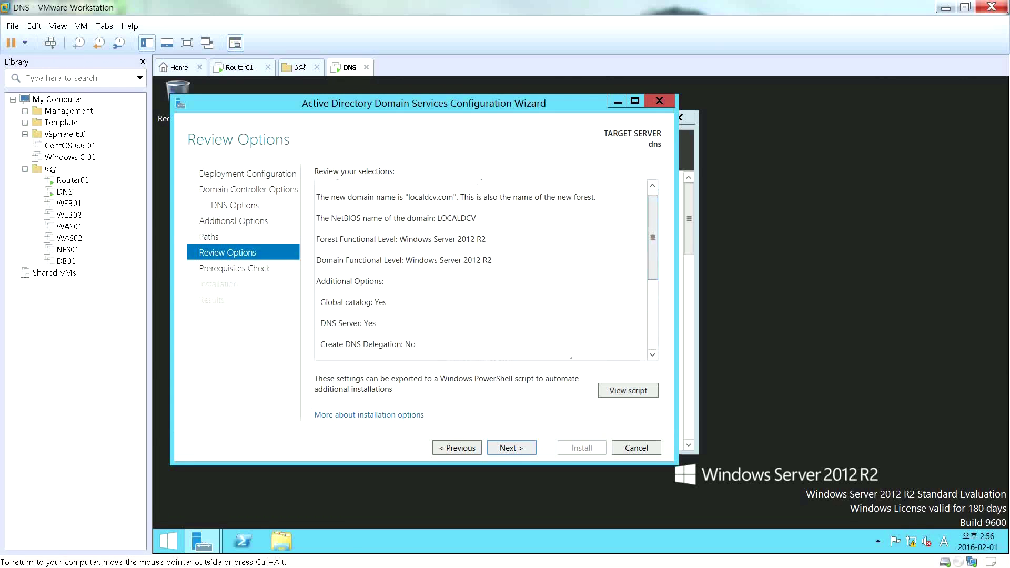
{"action": "left_click", "coordinate": [514, 451]}
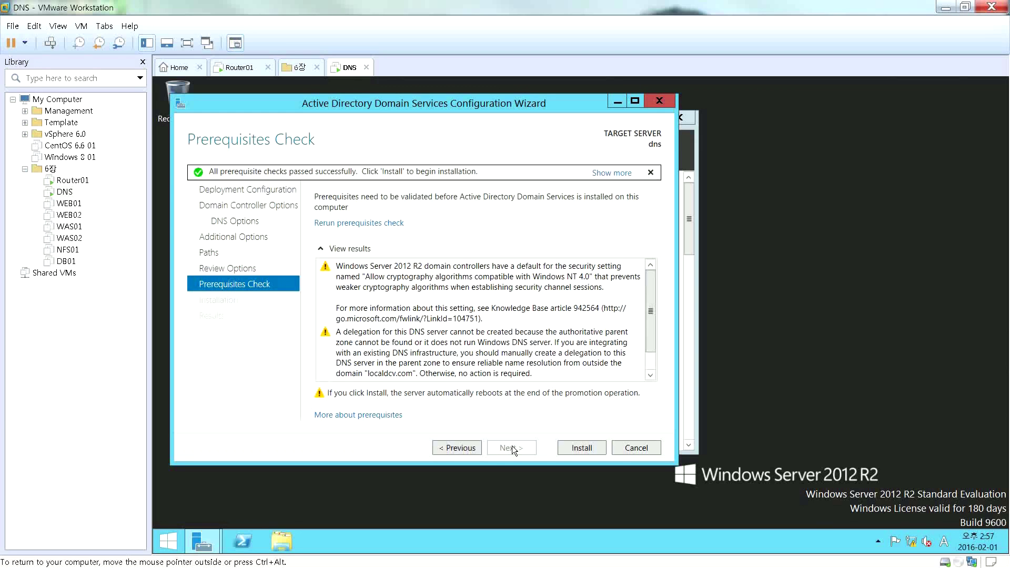
Install the localdcv.com domain controller once all prerequisite checks pass
{"action": "left_click", "coordinate": [566, 452]}
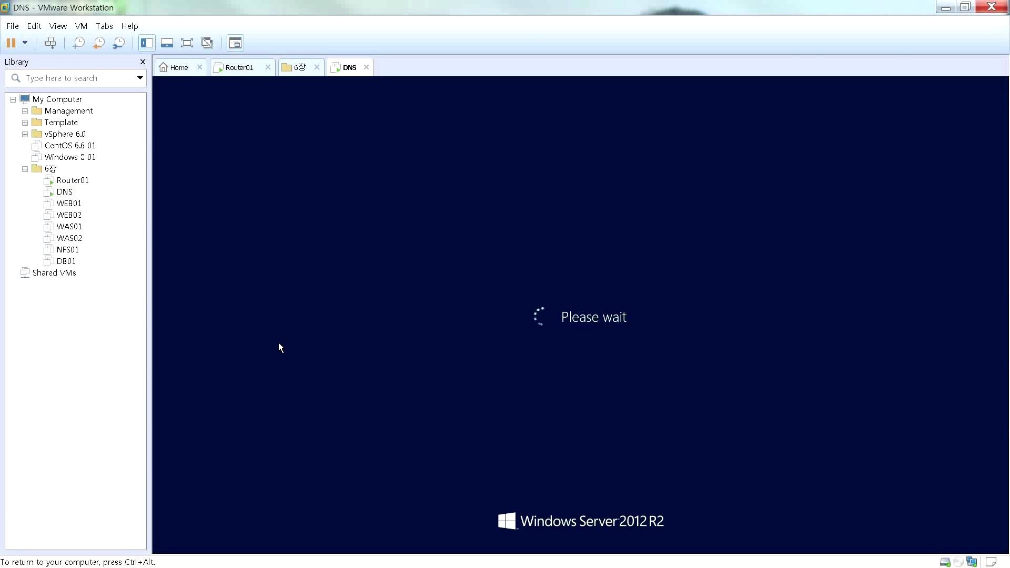
Release the VM's keyboard and mouse and bring up the lab network diagram in Photo Viewer
{"action": "key", "text": "ctrl+alt"}
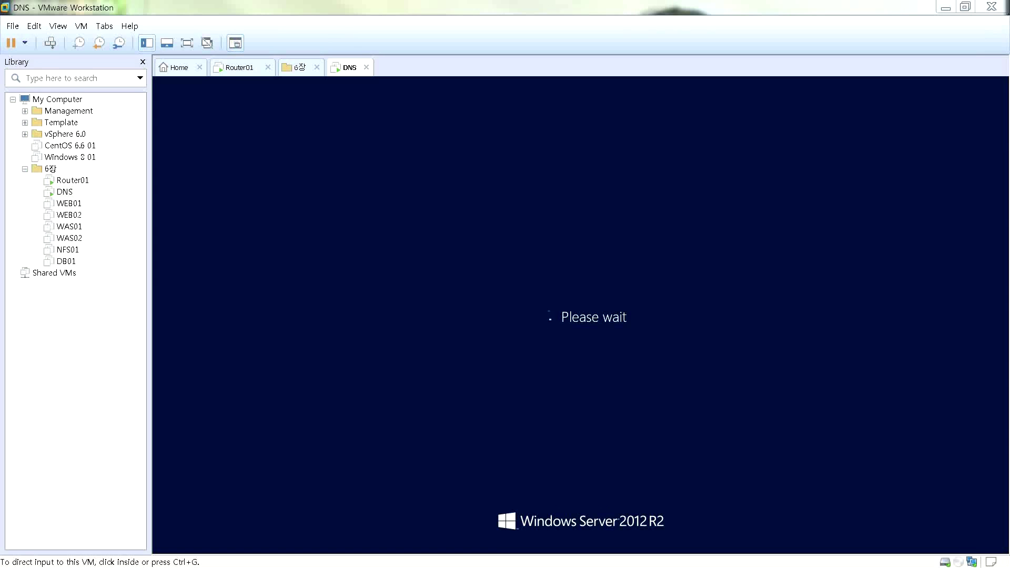
{"action": "key", "text": "alt+Tab"}
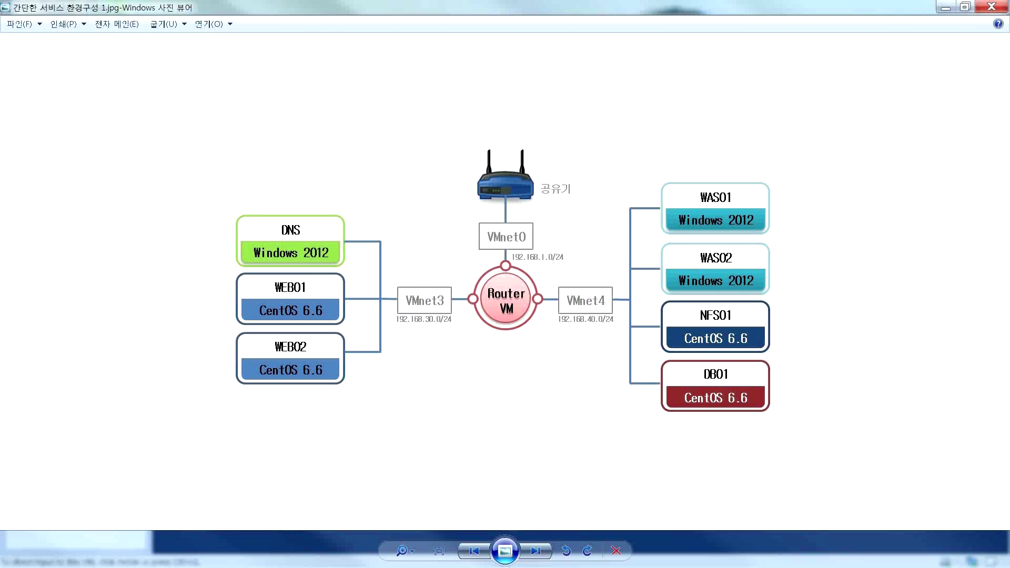
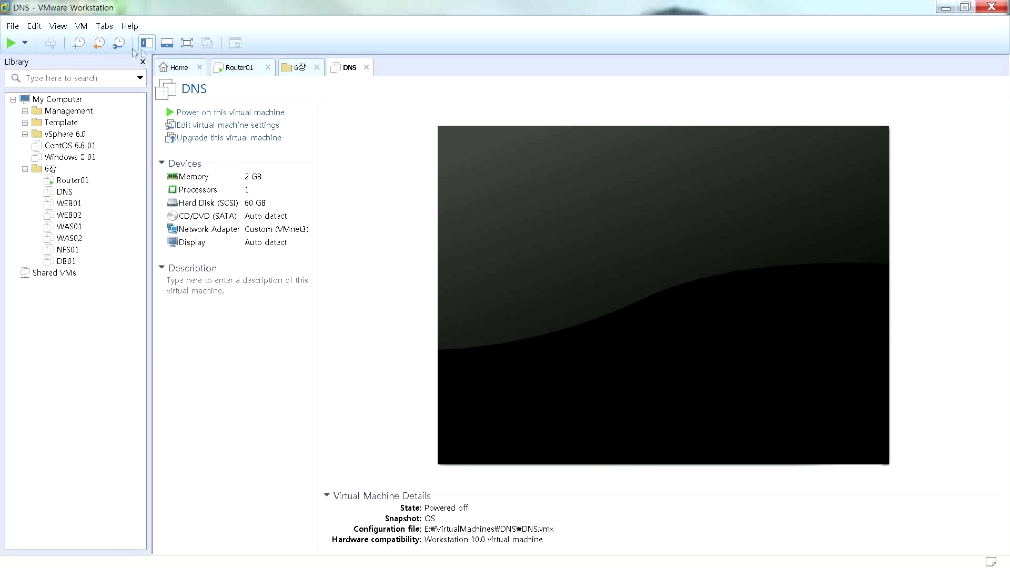
Take an 'Active Directory' snapshot of the DNS machine, then power it on
{"action": "left_click", "coordinate": [84, 43]}
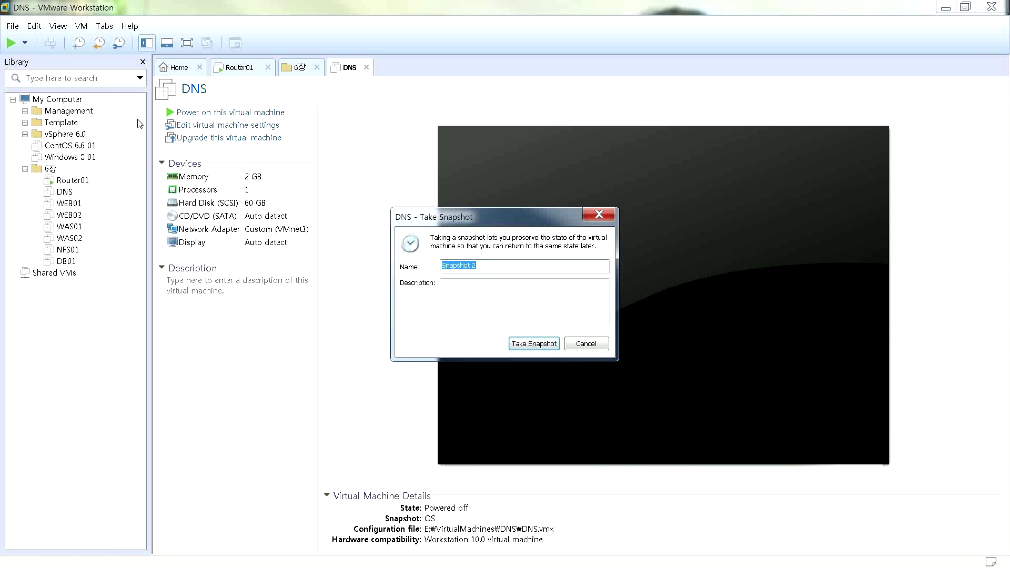
{"action": "type", "text": "Active Directory"}
{"action": "key", "text": "Return"}
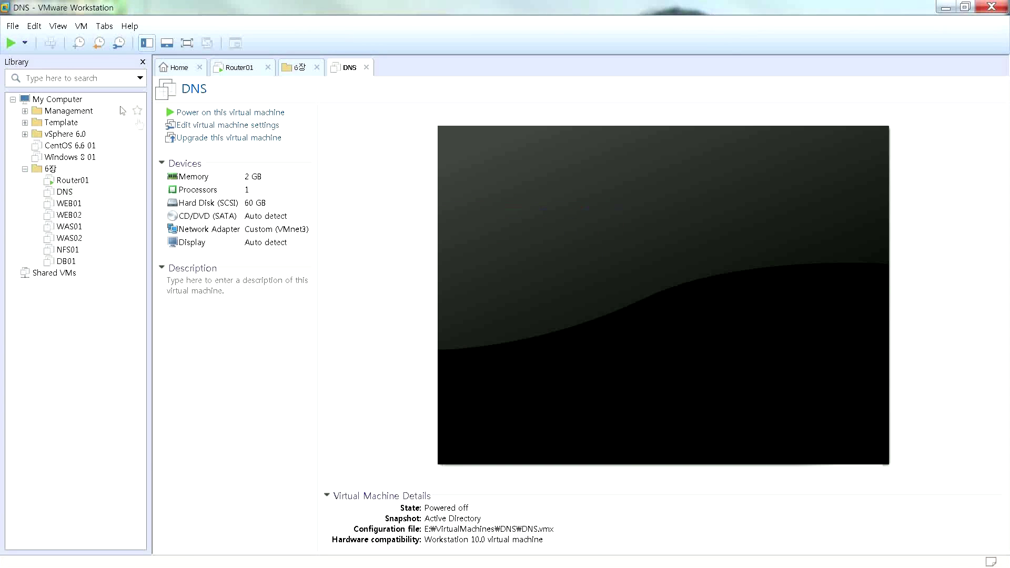
{"action": "left_click", "coordinate": [11, 43]}
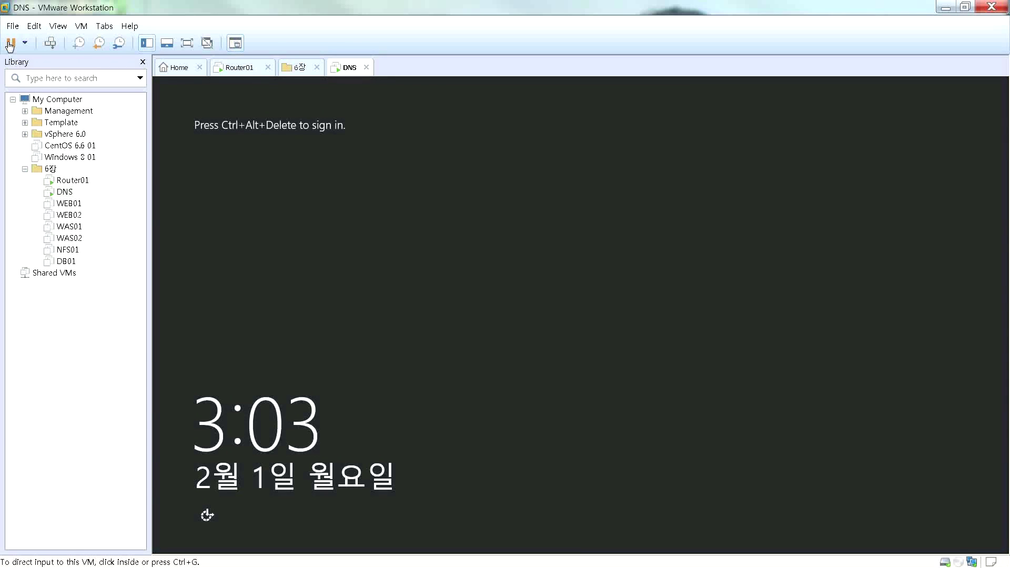
Send Ctrl+Alt+Del and sign in to Windows with the administrator password
{"action": "left_click", "coordinate": [50, 43]}
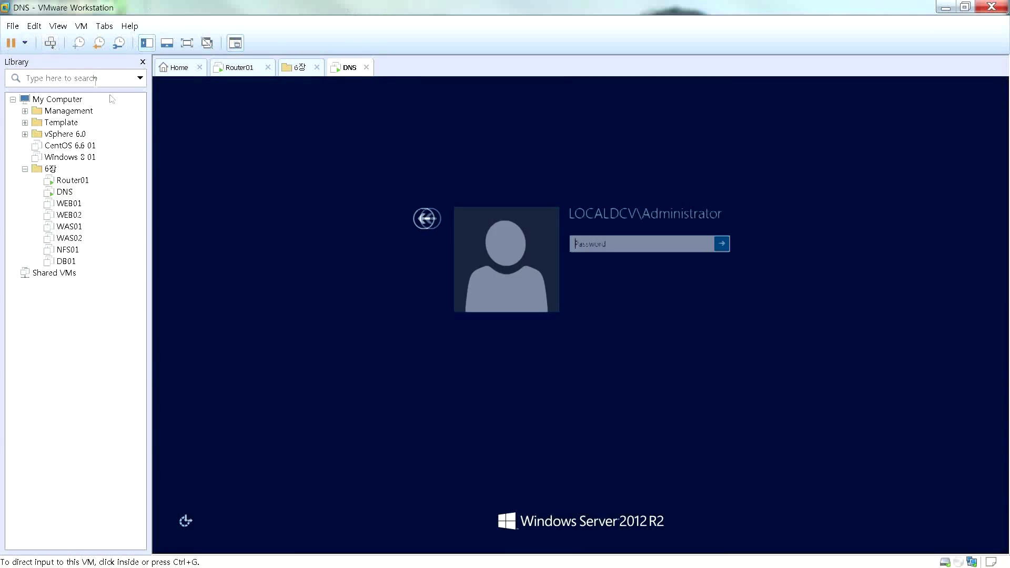
{"action": "left_click", "coordinate": [345, 273]}
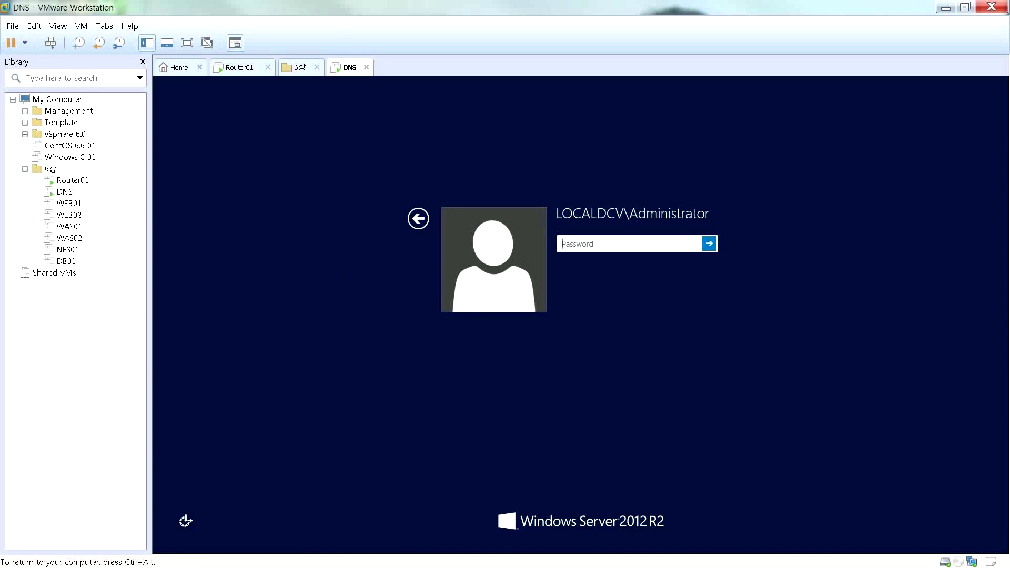
{"action": "key", "text": "Return"}
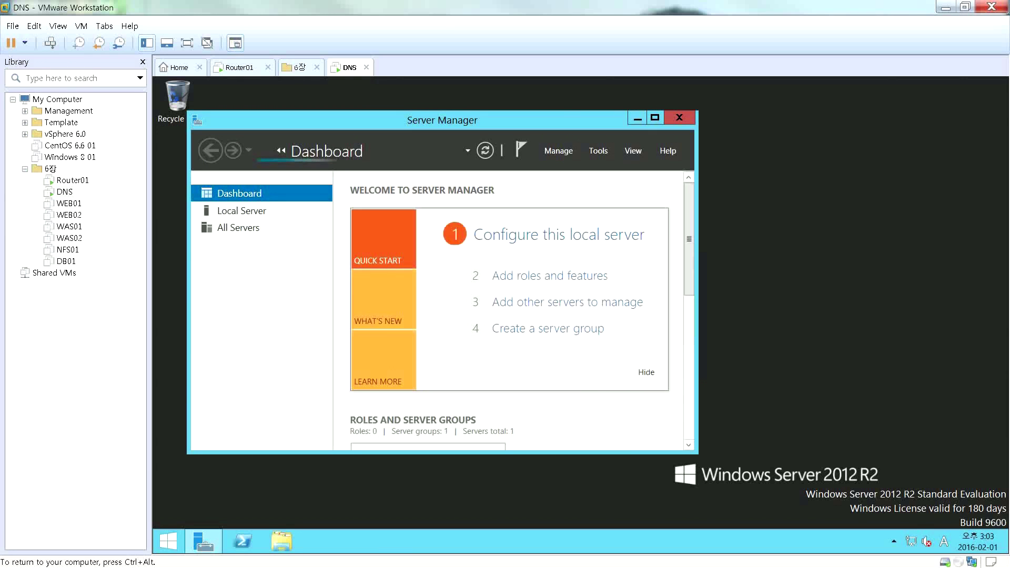
Maximize Server Manager, go to the DNS role, and launch DNS Manager for the server
{"action": "left_click", "coordinate": [656, 117]}
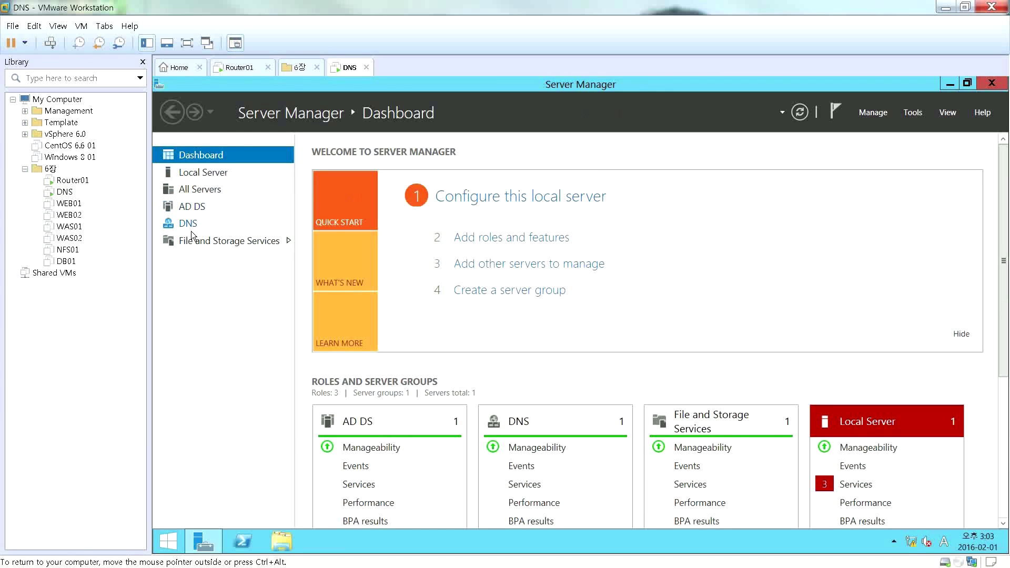
{"action": "left_click", "coordinate": [190, 226]}
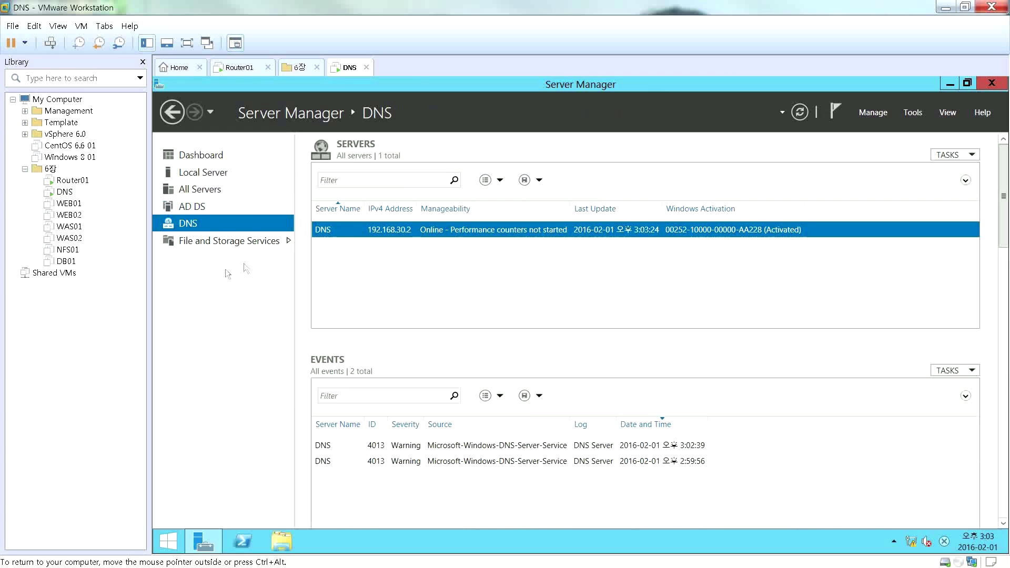
{"action": "right_click", "coordinate": [343, 230]}
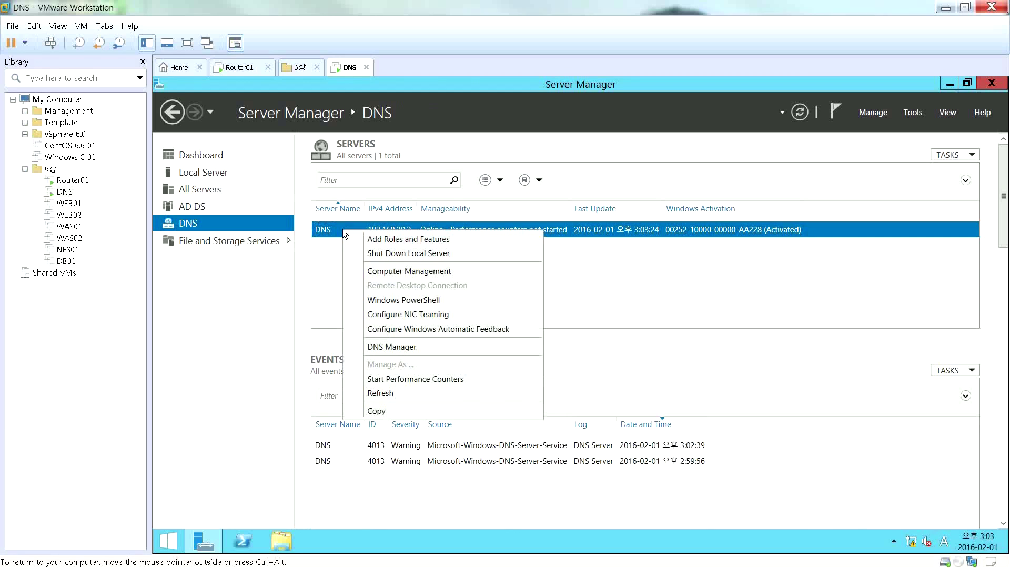
{"action": "left_click", "coordinate": [375, 347]}
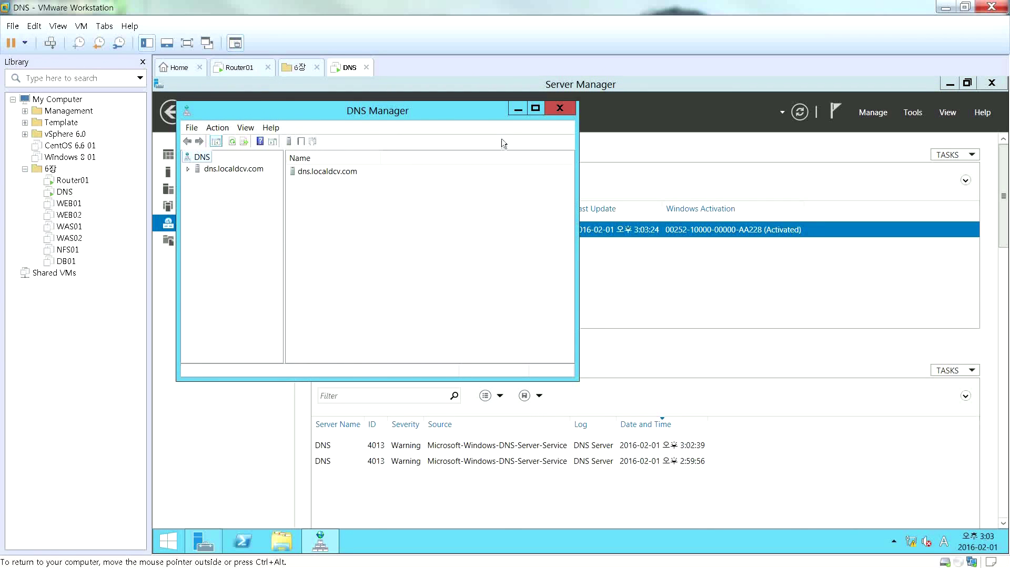
Maximize DNS Manager and expand dns.localdcv.com > Forward Lookup Zones > localdcv.com
{"action": "left_click", "coordinate": [535, 109]}
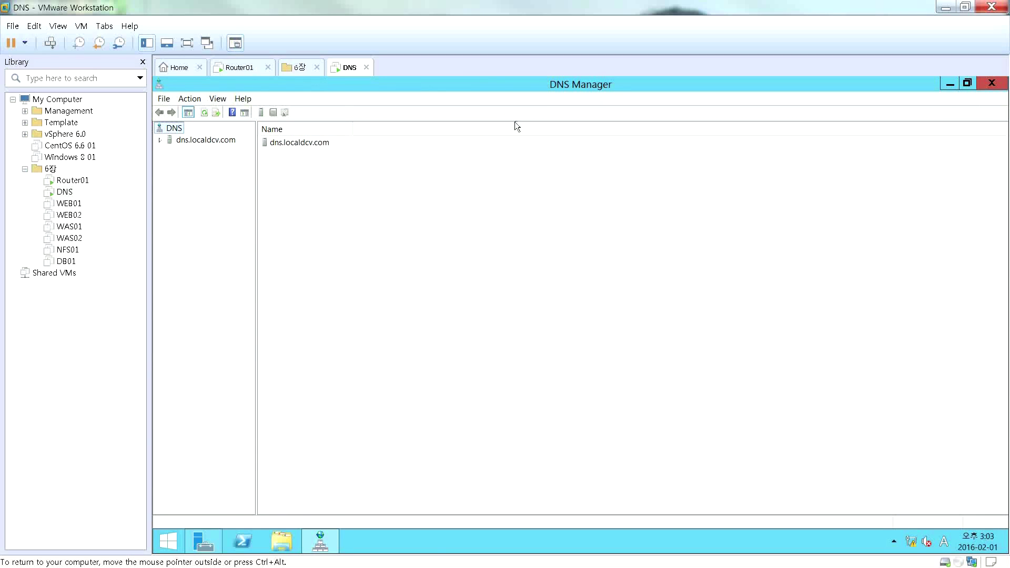
{"action": "left_click", "coordinate": [160, 140]}
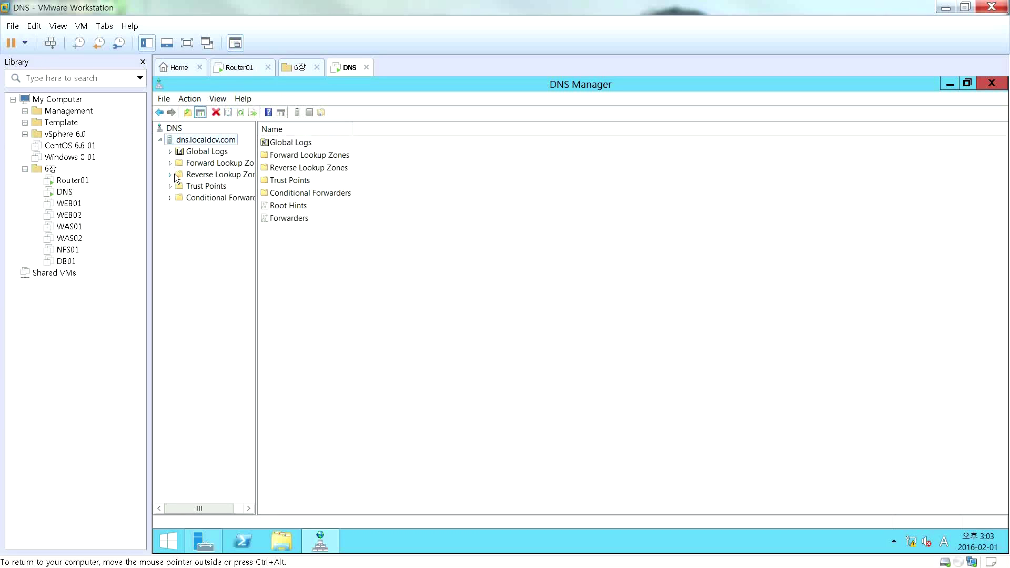
{"action": "left_click_drag", "start_coordinate": [256, 174], "coordinate": [353, 174]}
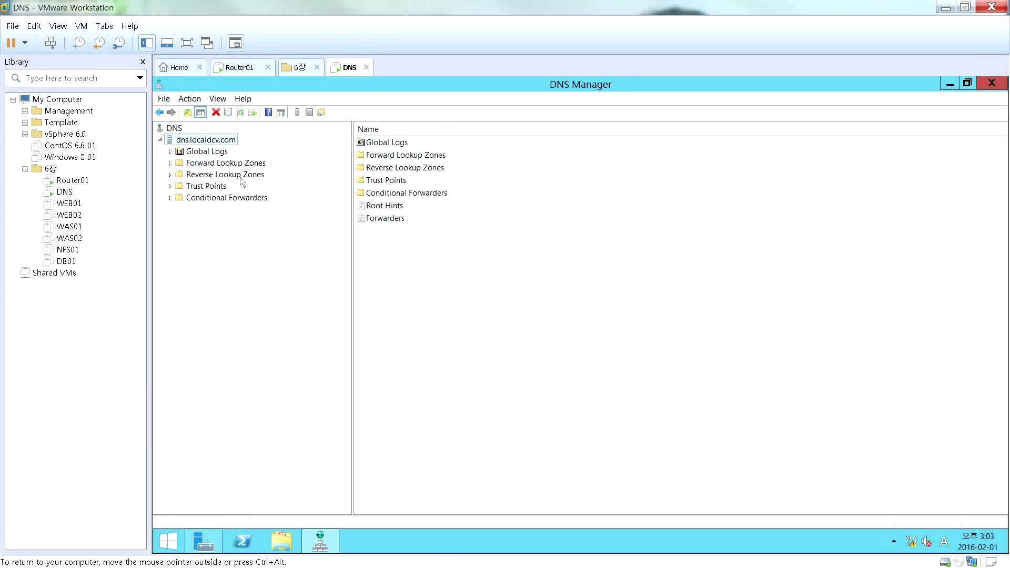
{"action": "left_click", "coordinate": [173, 163]}
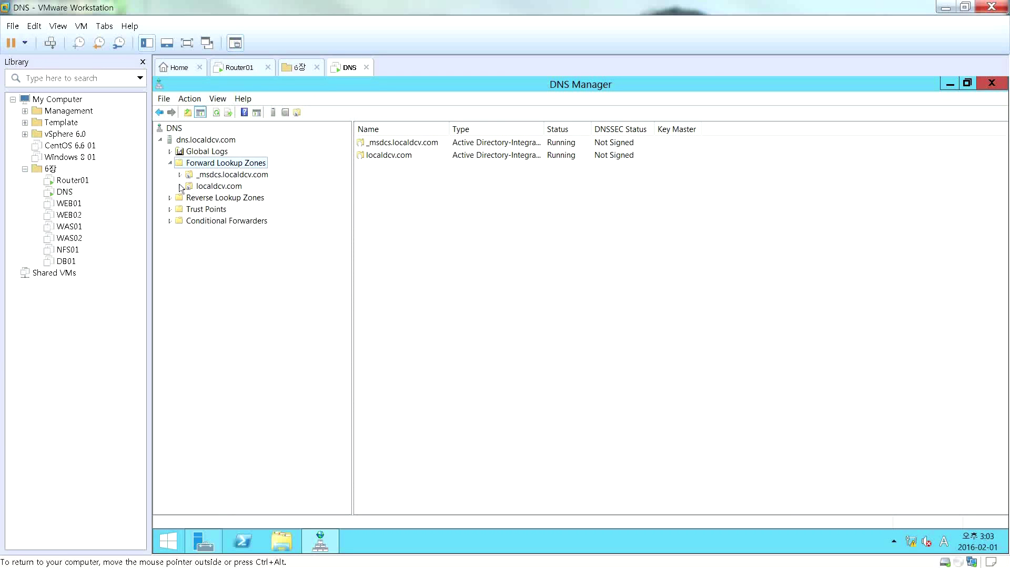
{"action": "left_click", "coordinate": [180, 186]}
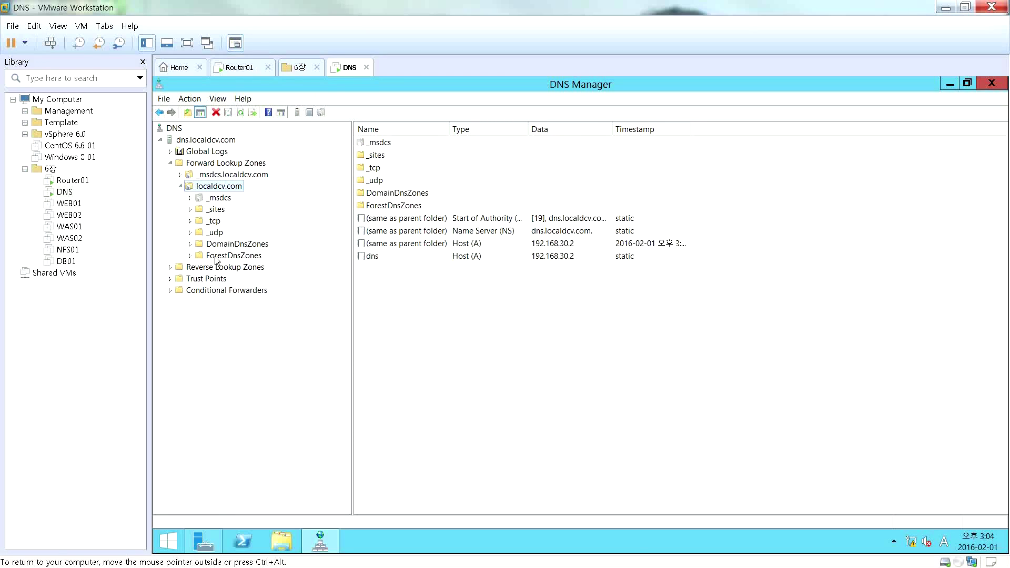
{"action": "right_click", "coordinate": [236, 195]}
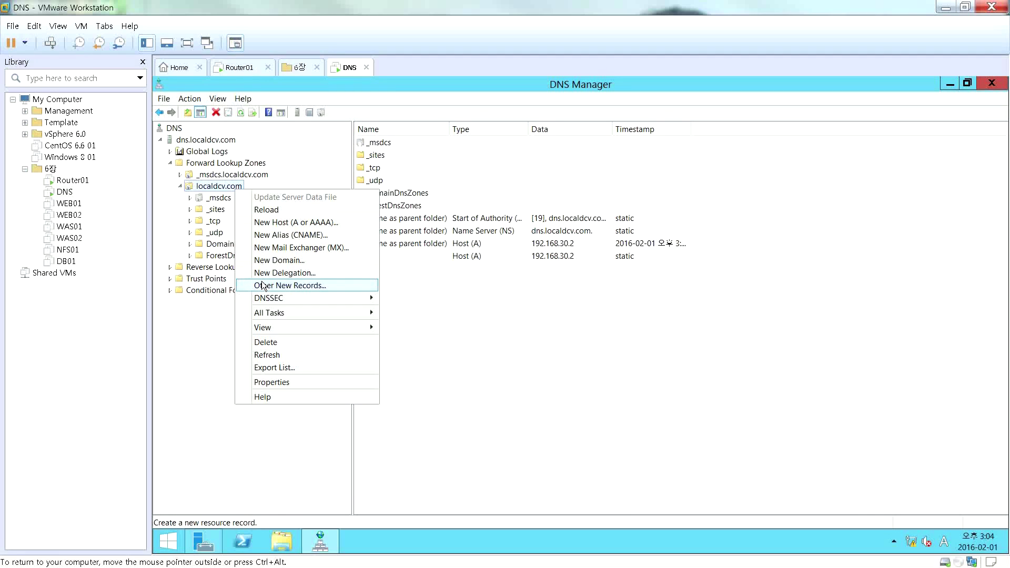
Create a new domain named WEB under localdcv.com and select it
{"action": "left_click", "coordinate": [273, 263]}
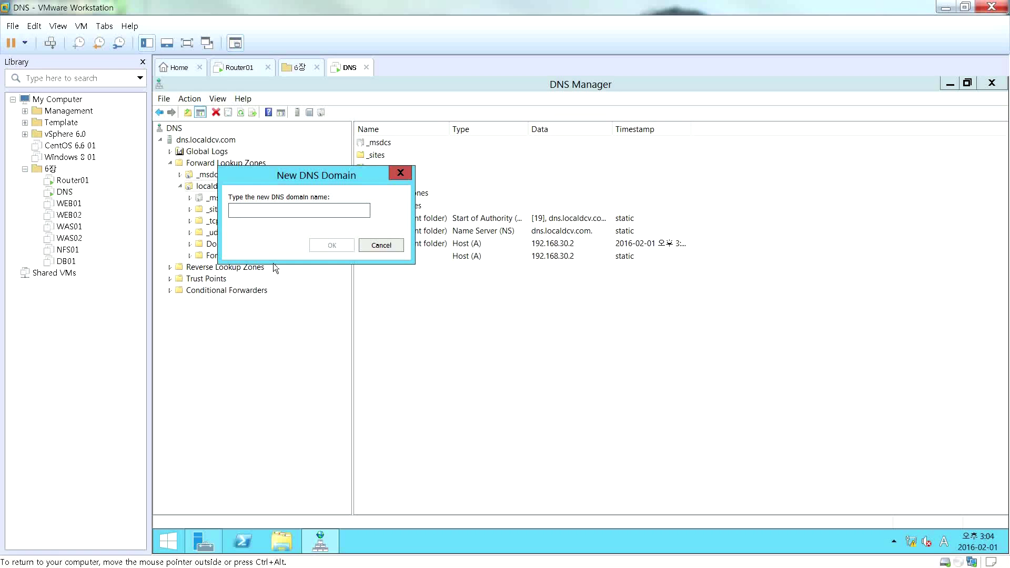
{"action": "type", "text": "Web"}
{"action": "key", "text": "BackSpace"}
{"action": "type", "text": "EB"}
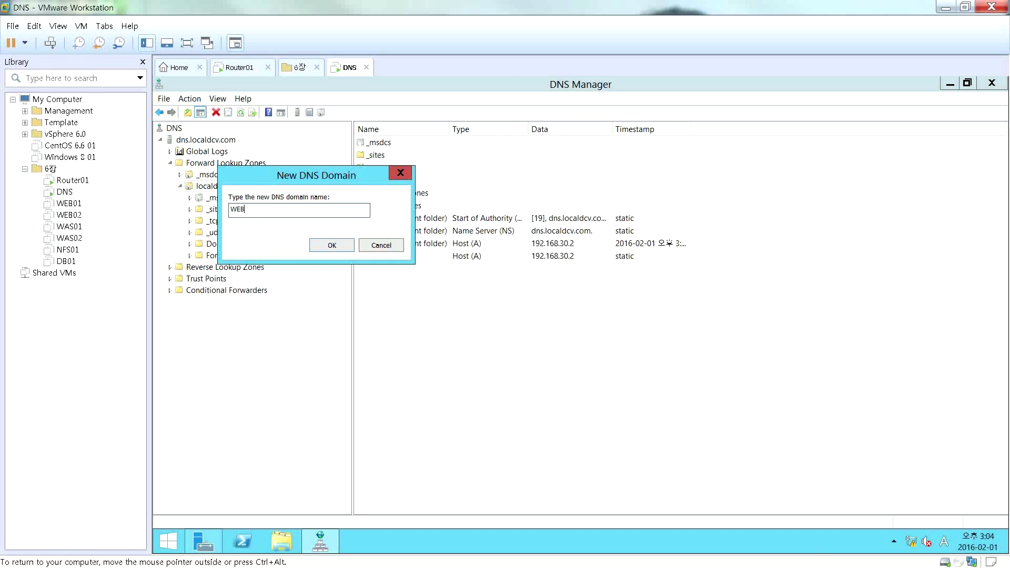
{"action": "key", "text": "Return"}
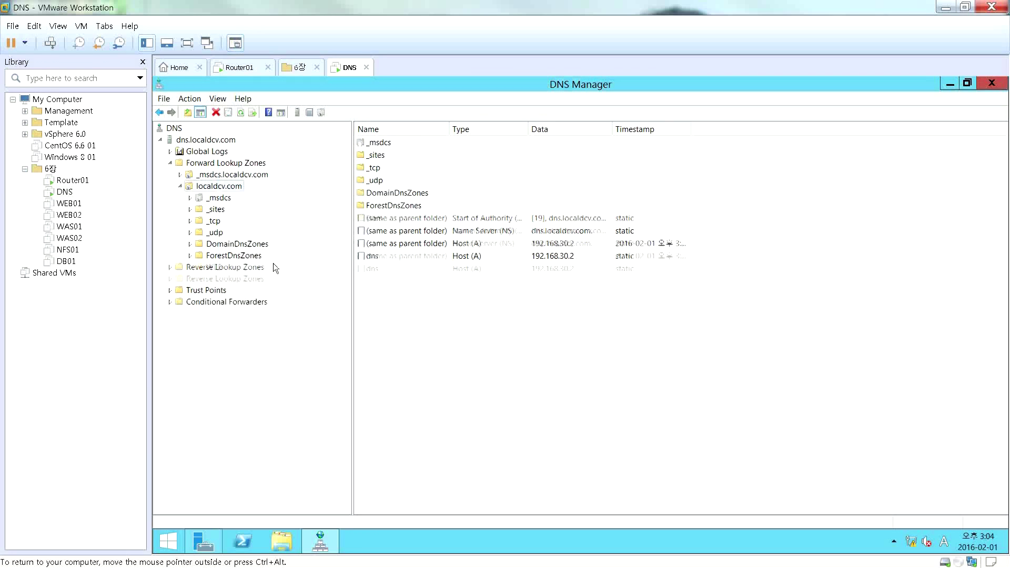
{"action": "left_click", "coordinate": [223, 267]}
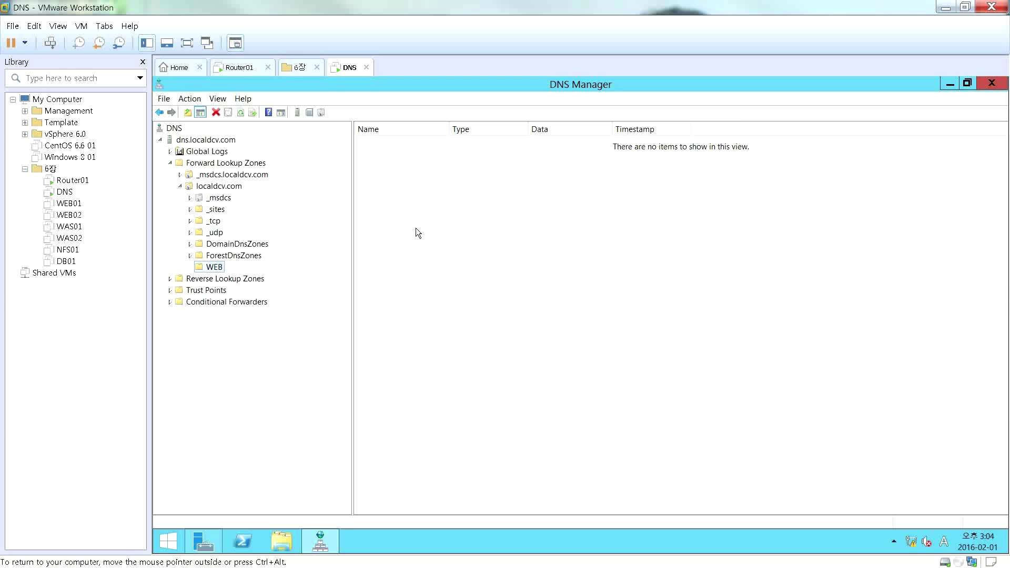
Add a www host record in WEB pointing to 192.168.30.10
{"action": "right_click", "coordinate": [416, 229]}
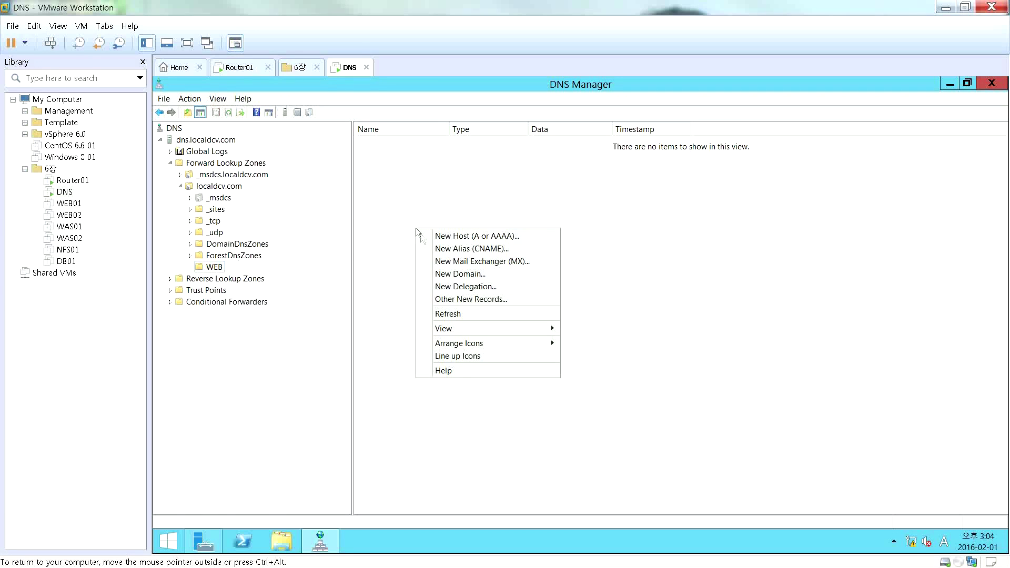
{"action": "left_click", "coordinate": [455, 242]}
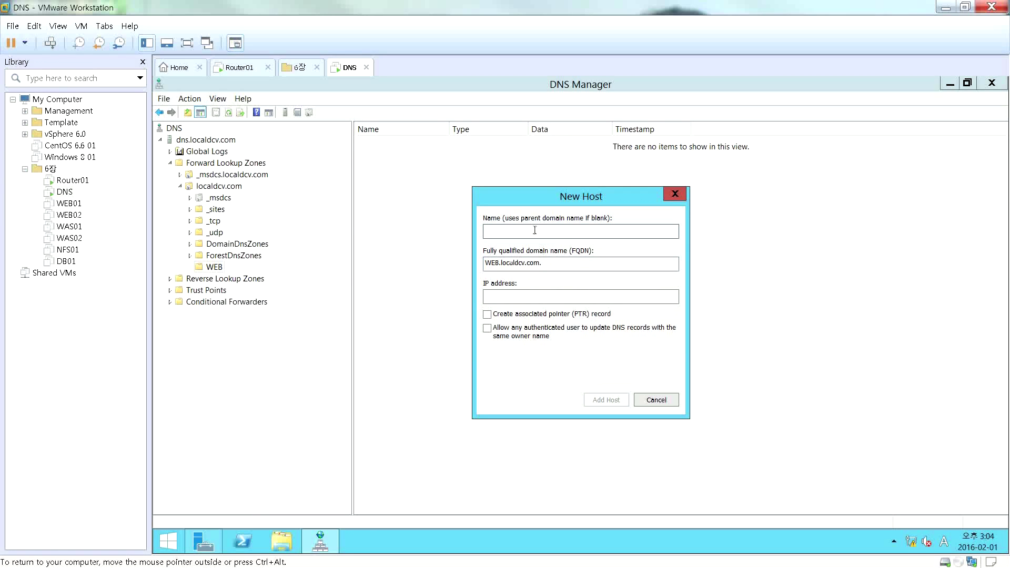
{"action": "type", "text": "www"}
{"action": "left_click", "coordinate": [527, 297]}
{"action": "type", "text": "192.168.30"}
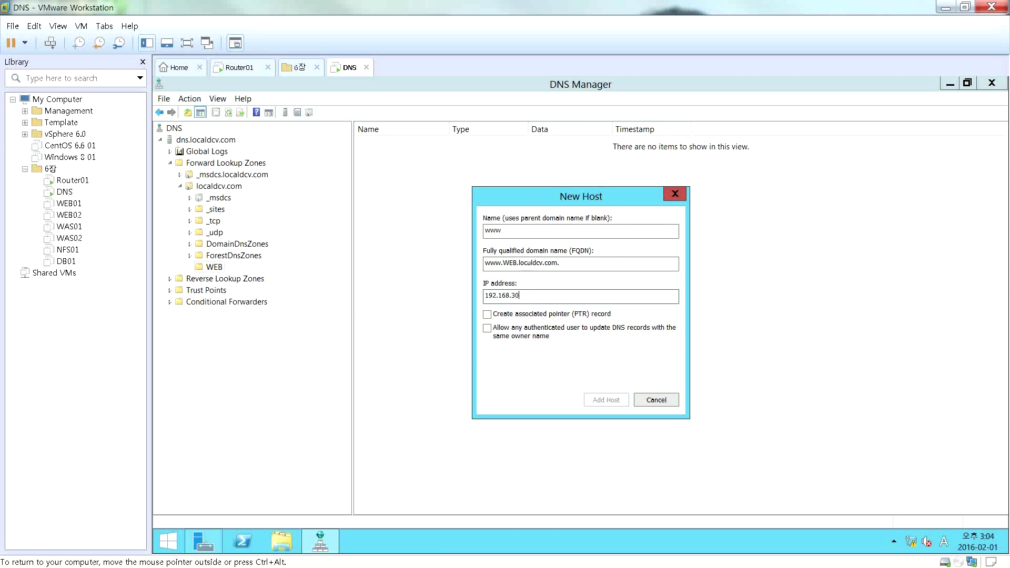
{"action": "type", "text": ".10"}
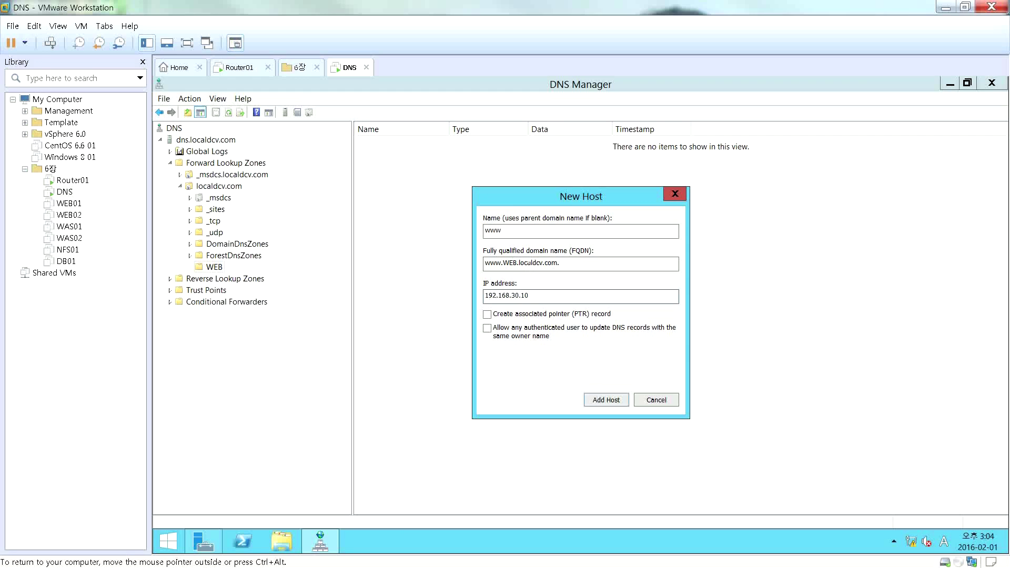
{"action": "key", "text": "Return"}
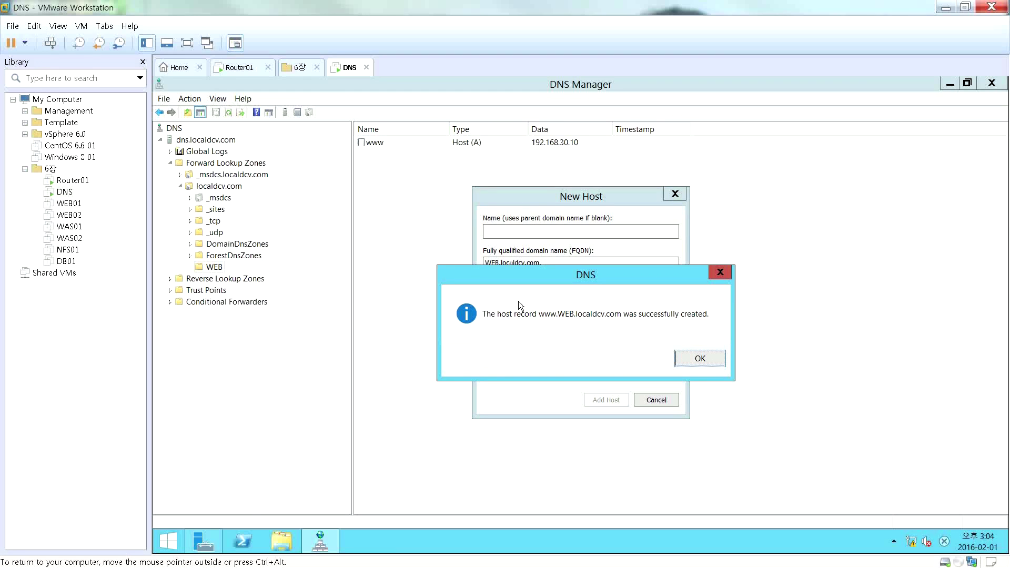
{"action": "left_click_drag", "start_coordinate": [545, 284], "coordinate": [276, 217]}
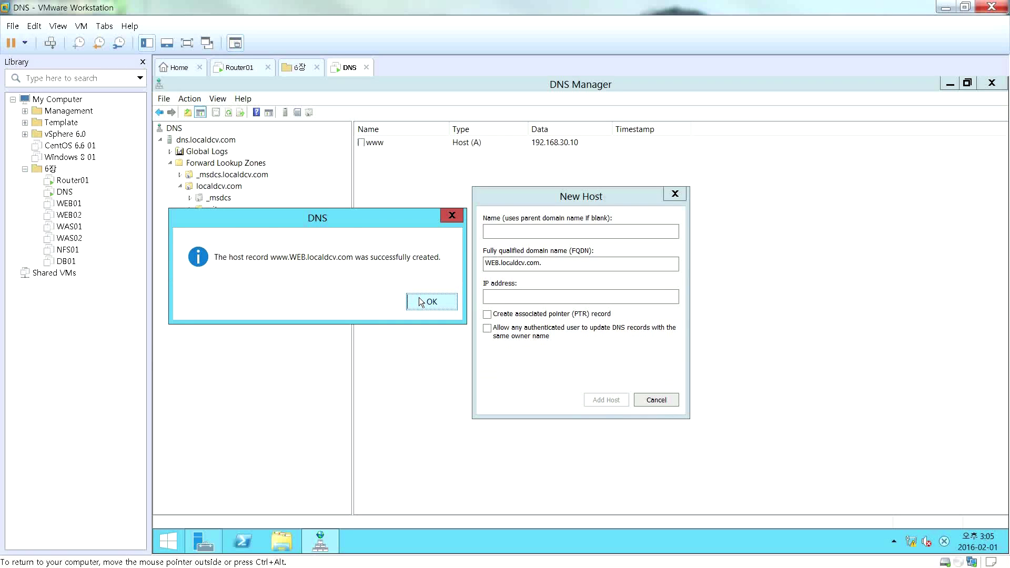
{"action": "left_click", "coordinate": [421, 302]}
Add a second www host record pointing to 192.168.30.20, then close the New Host window
{"action": "type", "text": "www"}
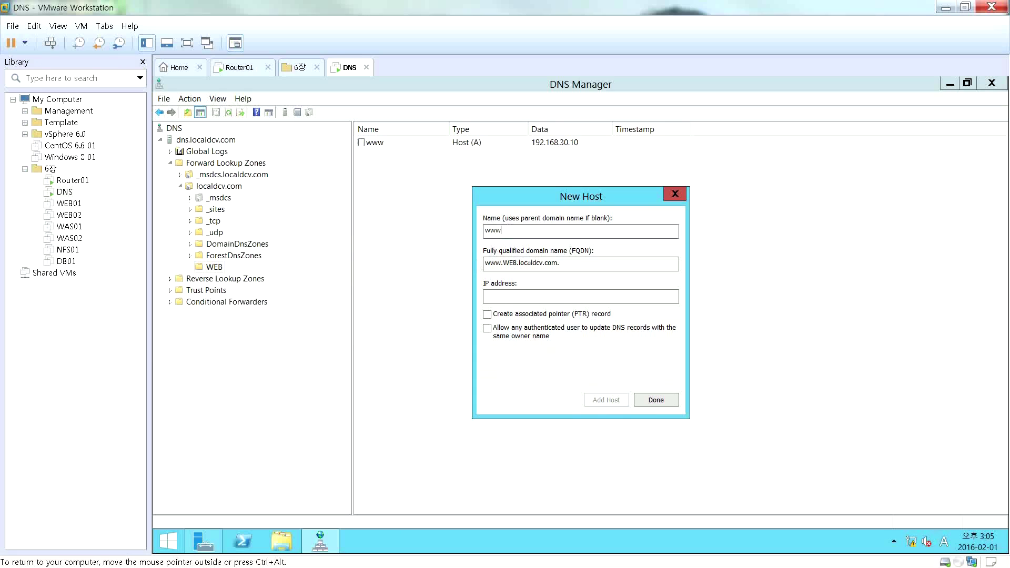
{"action": "left_click", "coordinate": [506, 296]}
{"action": "type", "text": "19"}
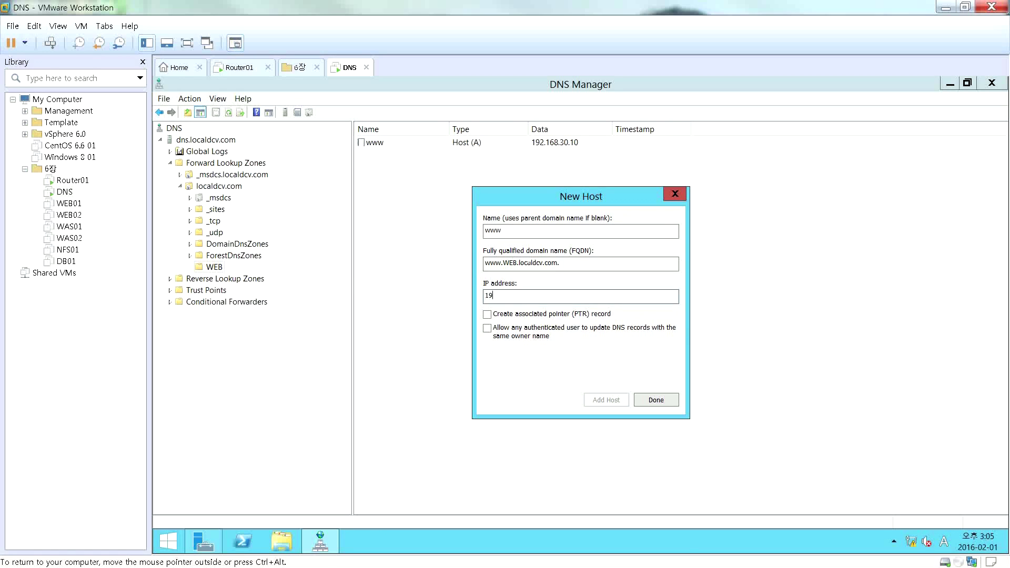
{"action": "type", "text": "2.168.30.20"}
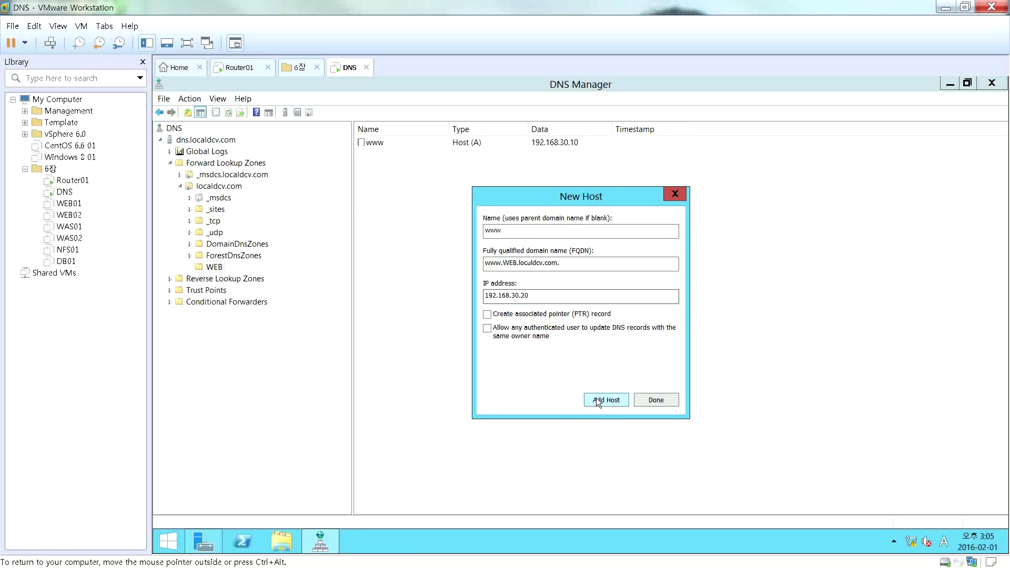
{"action": "left_click", "coordinate": [596, 398]}
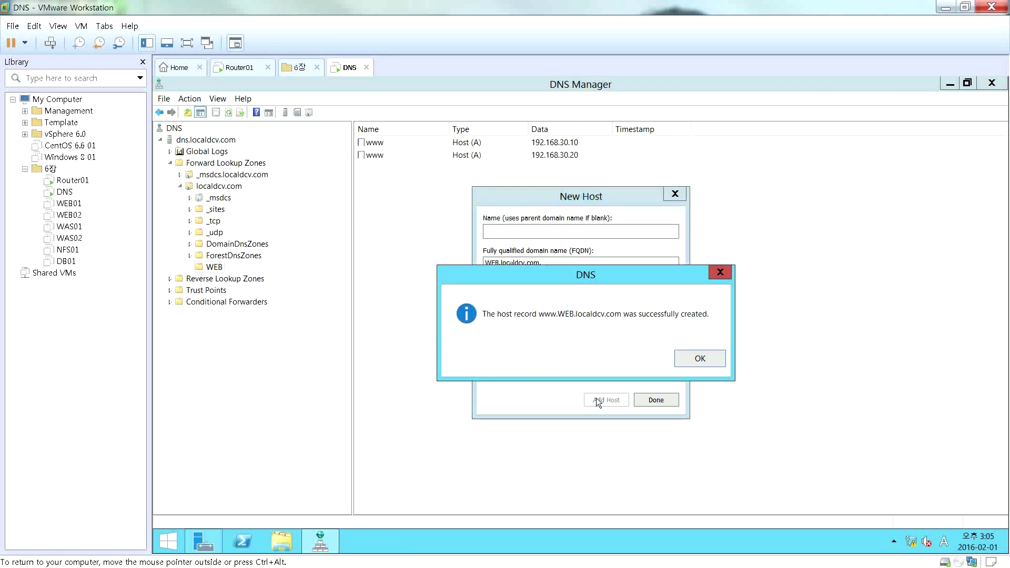
{"action": "left_click", "coordinate": [705, 358]}
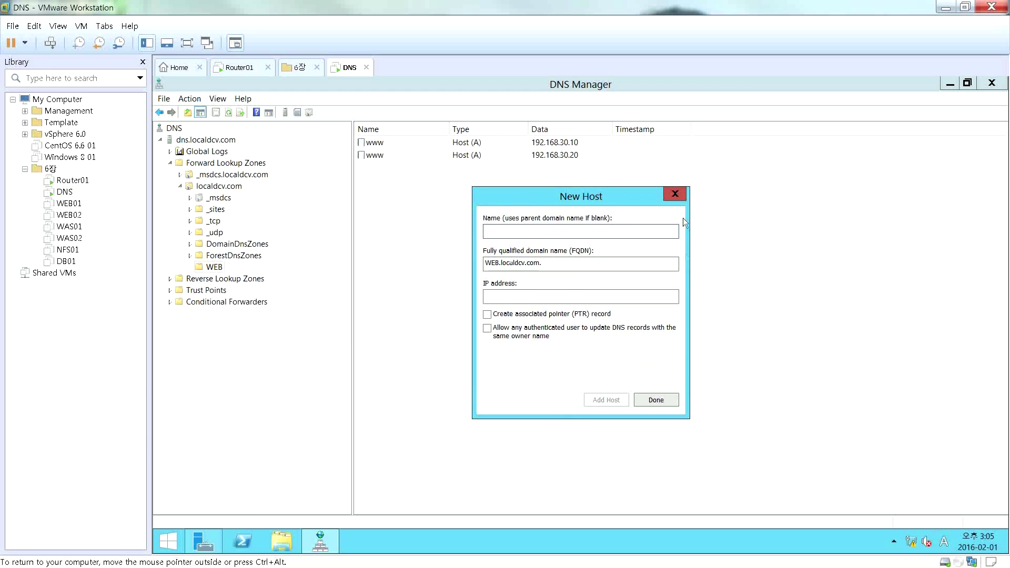
{"action": "left_click", "coordinate": [679, 194]}
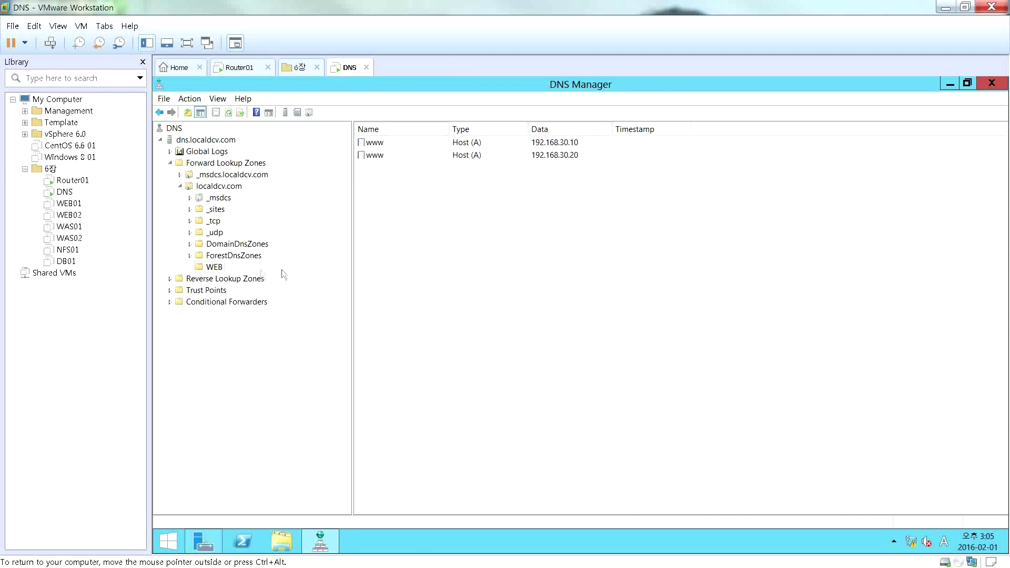
Show the localdcv.com zone records and right-click the record list for new-record options
{"action": "left_click", "coordinate": [221, 269]}
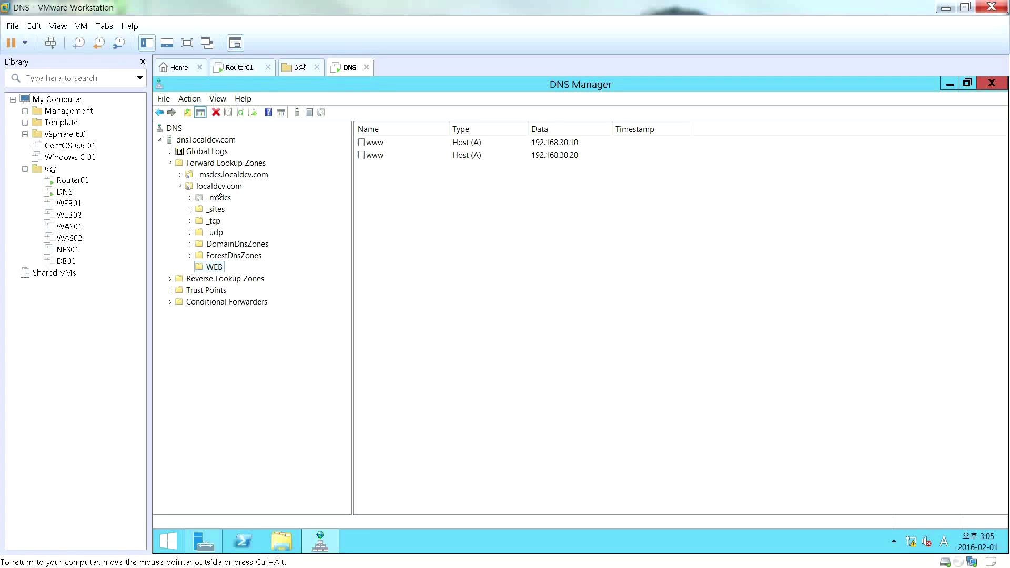
{"action": "left_click", "coordinate": [217, 188]}
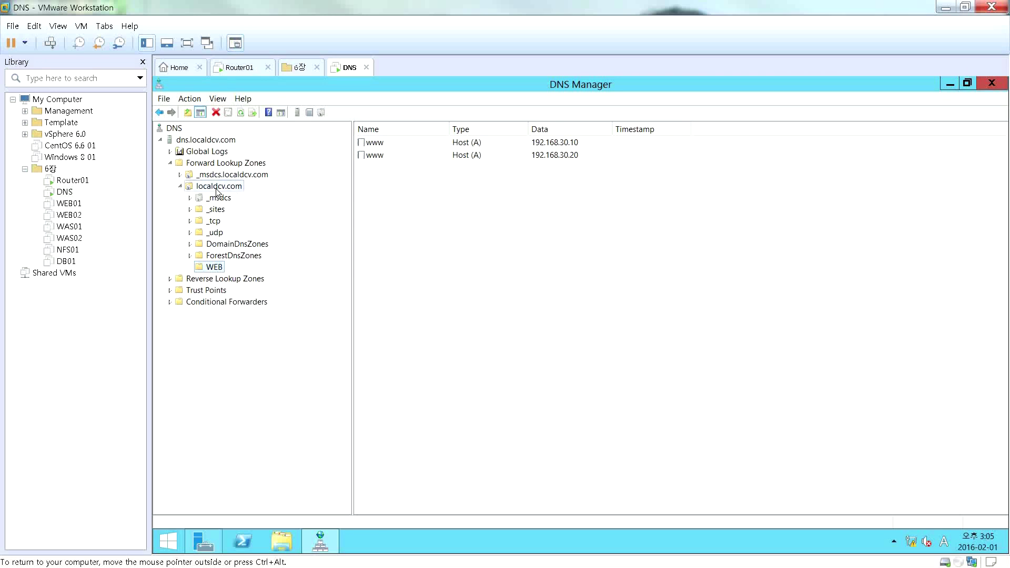
{"action": "left_click", "coordinate": [393, 320]}
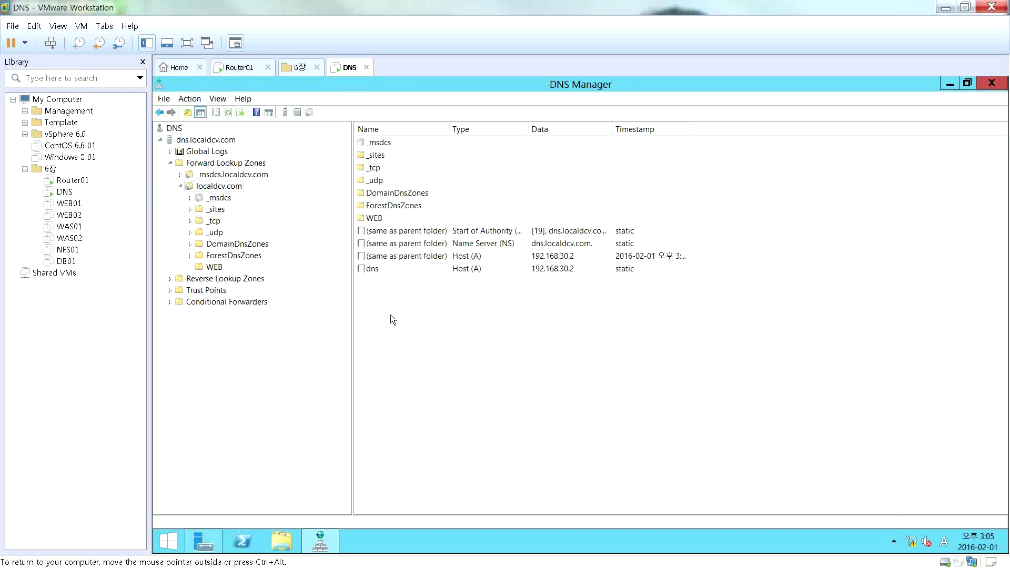
{"action": "right_click", "coordinate": [391, 319]}
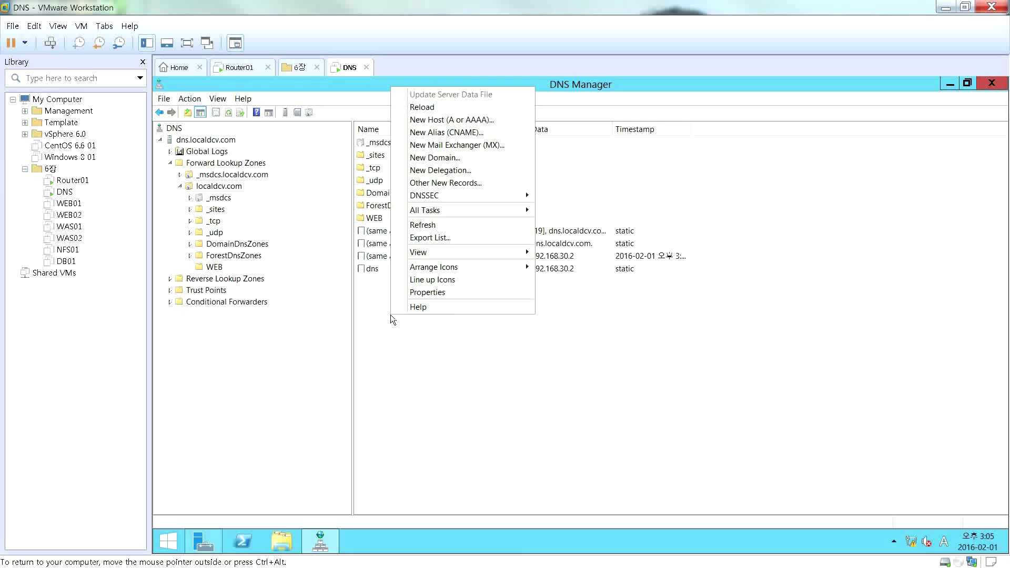
{"action": "left_click", "coordinate": [457, 133]}
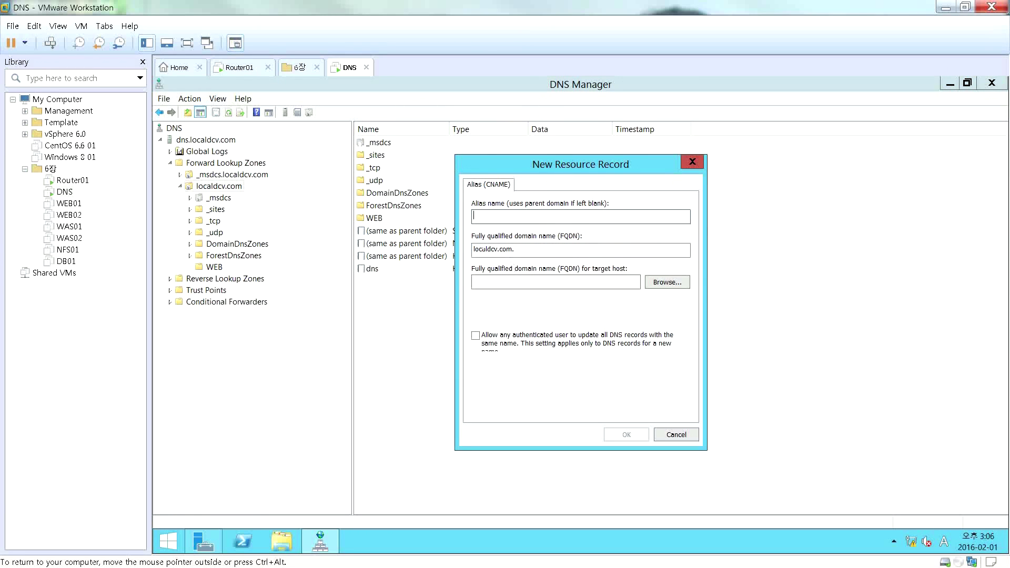
{"action": "type", "text": "www"}
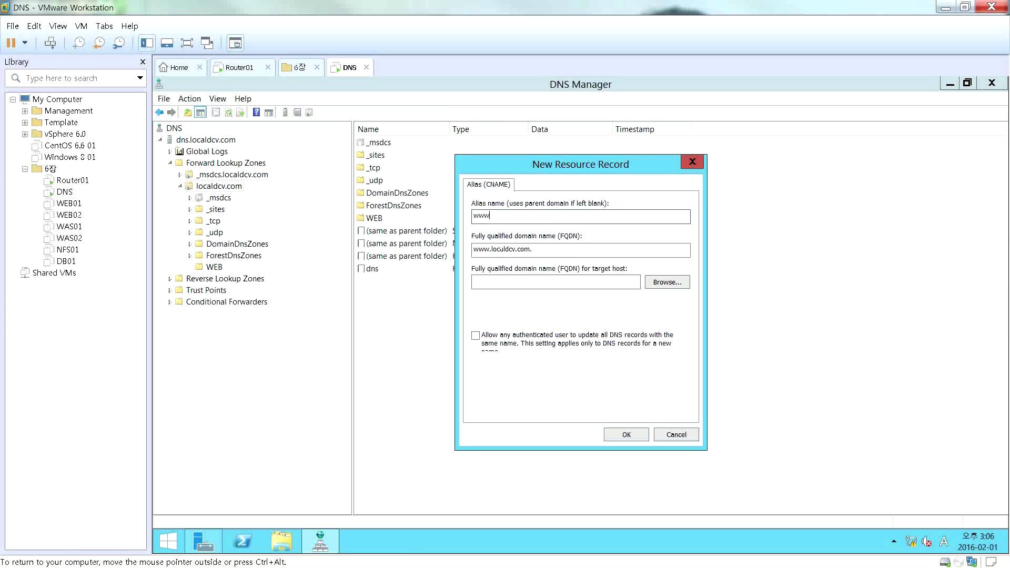
{"action": "left_click", "coordinate": [515, 283]}
{"action": "type", "text": "www.E"}
{"action": "key", "text": "BackSpace"}
{"action": "type", "text": "WEB.locul"}
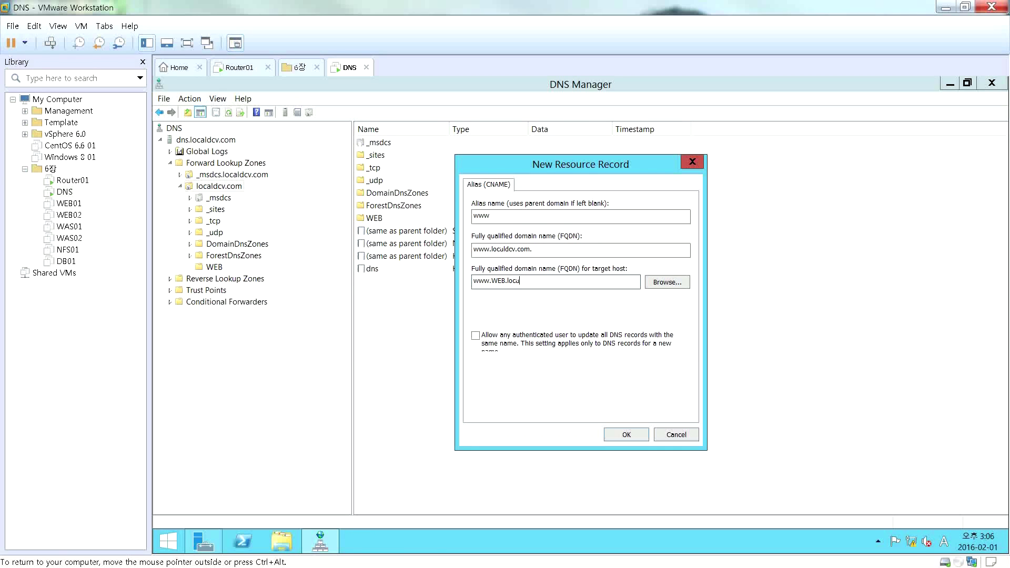
{"action": "type", "text": "dcv.com"}
{"action": "left_click", "coordinate": [611, 433]}
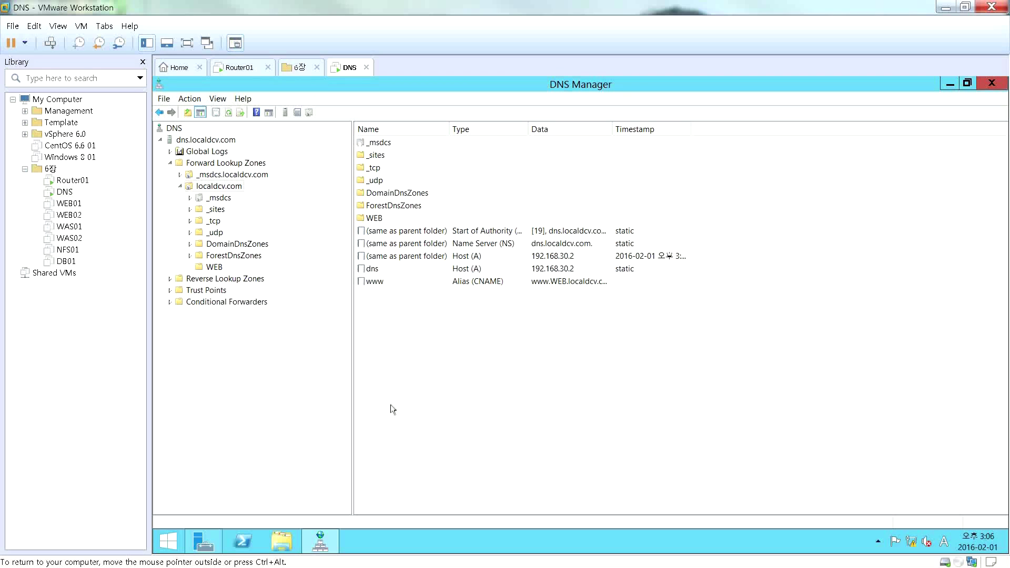
{"action": "left_click_drag", "start_coordinate": [613, 133], "coordinate": [689, 134]}
{"action": "left_click_drag", "start_coordinate": [528, 129], "coordinate": [621, 131]}
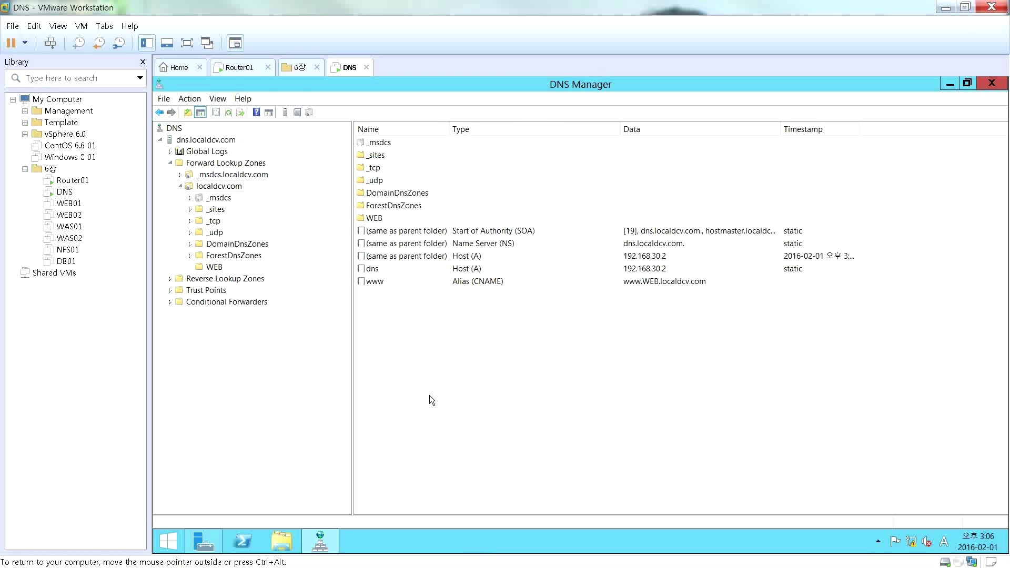
Open a command prompt via Win+R cmd and start nslookup
{"action": "key", "text": "super+r"}
{"action": "type", "text": "cmd"}
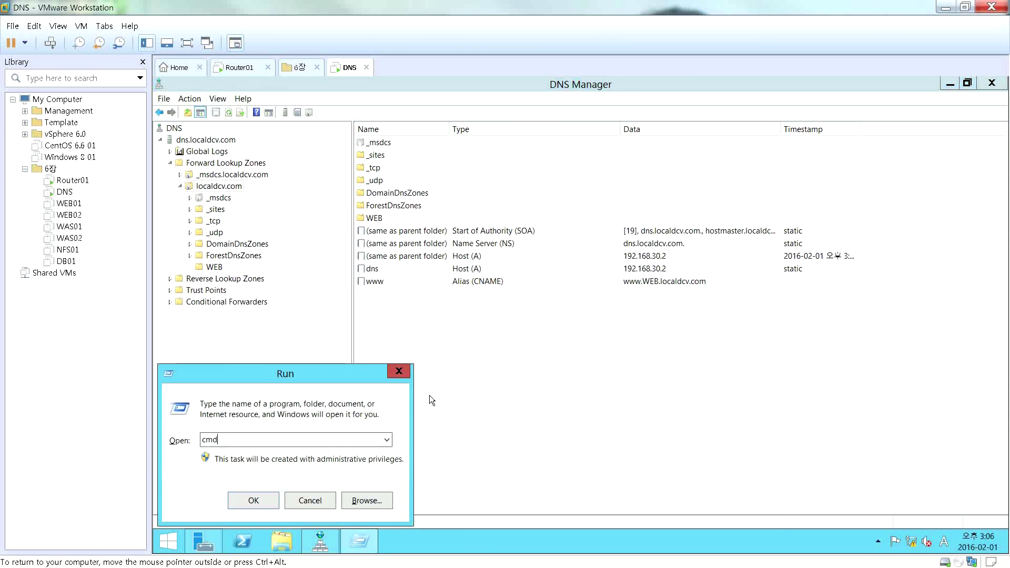
{"action": "key", "text": "Return"}
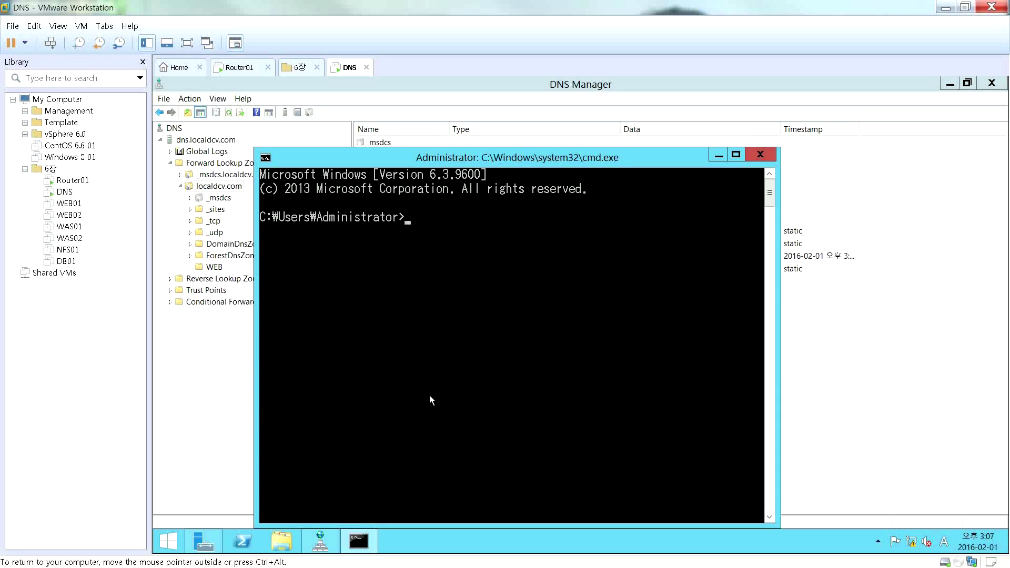
{"action": "type", "text": "nslookup"}
{"action": "key", "text": "Return"}
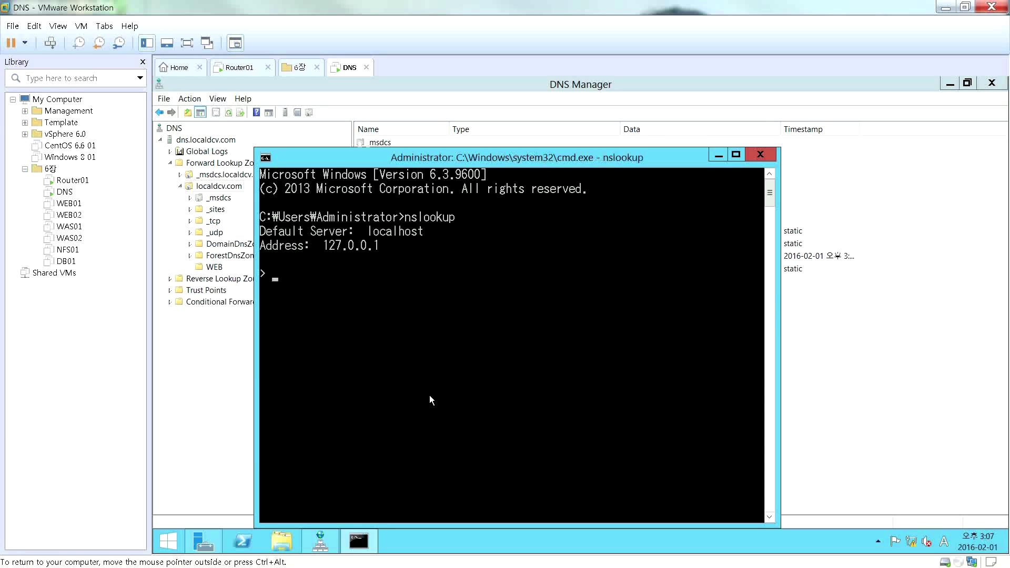
{"action": "type", "text": "www.localdcv.com"}
{"action": "key", "text": "Return"}
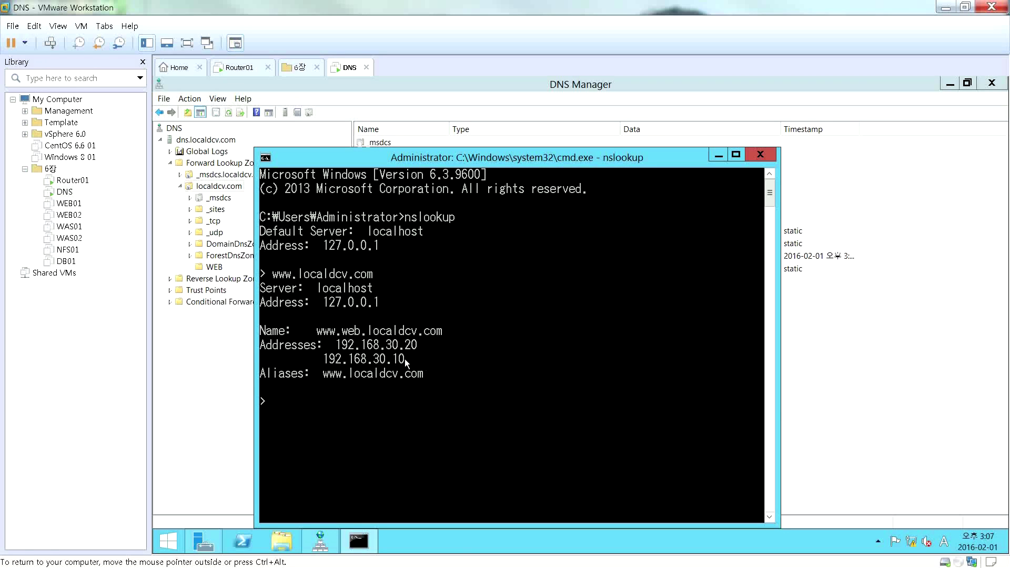
{"action": "key", "text": "Up"}
{"action": "key", "text": "Return"}
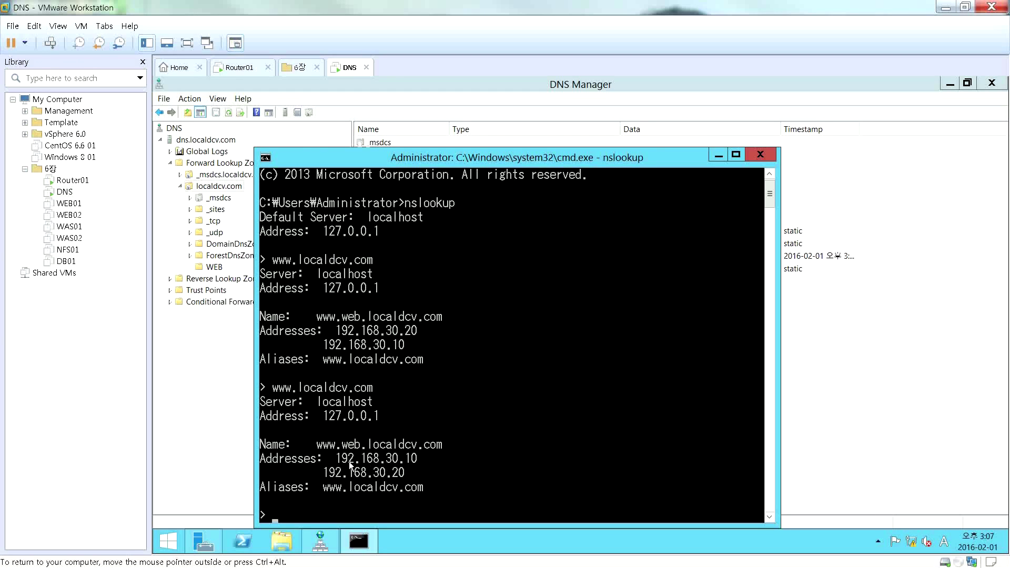
{"action": "key", "text": "Up"}
{"action": "key", "text": "Return"}
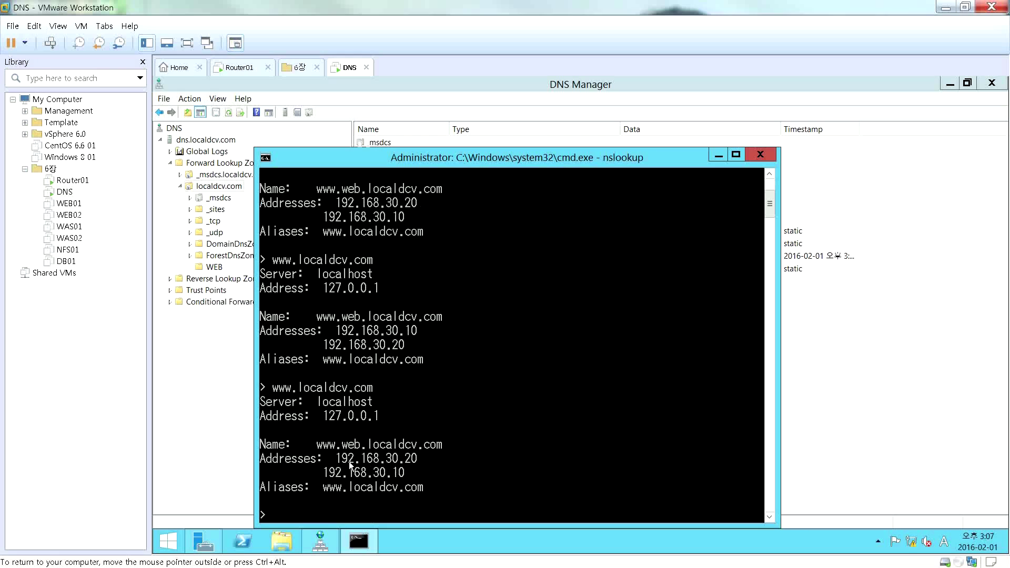
{"action": "key", "text": "Up"}
{"action": "key", "text": "Return"}
Close the command prompt, revert Windows 8 01 to Snapshot 3, and power it on
{"action": "left_click", "coordinate": [760, 155]}
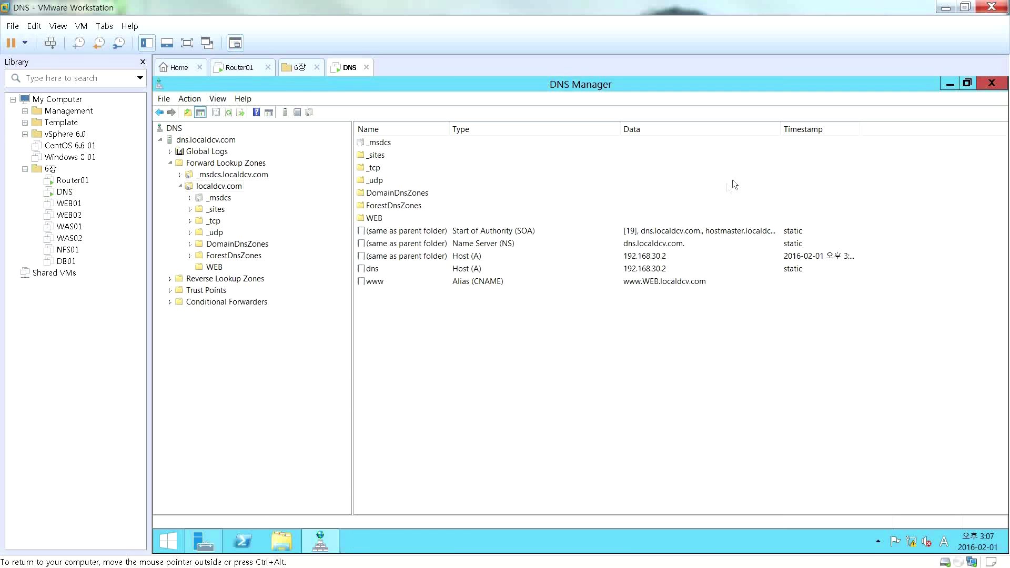
{"action": "left_click", "coordinate": [91, 161]}
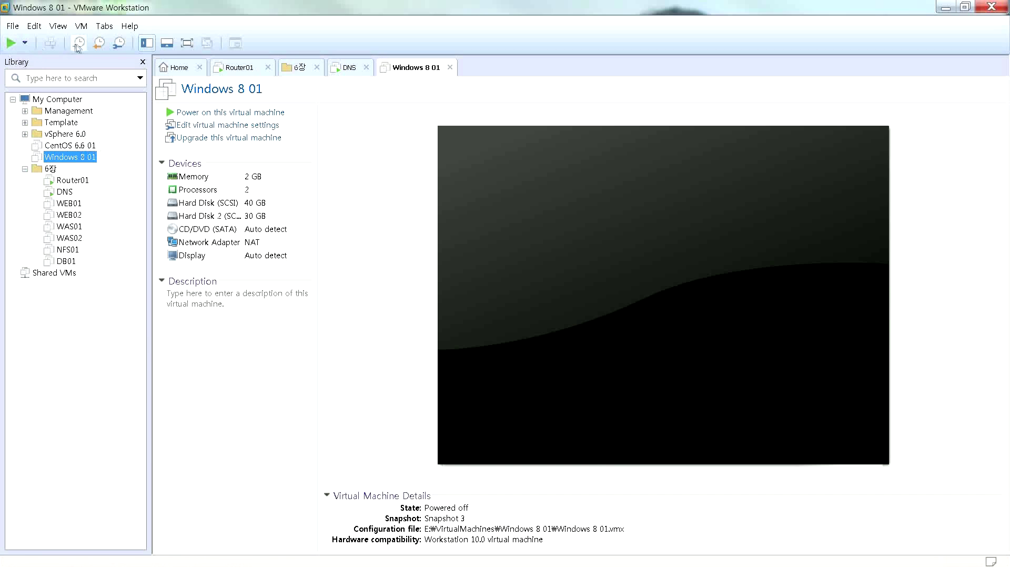
{"action": "left_click", "coordinate": [95, 46]}
{"action": "left_click", "coordinate": [534, 310]}
{"action": "left_click", "coordinate": [10, 43]}
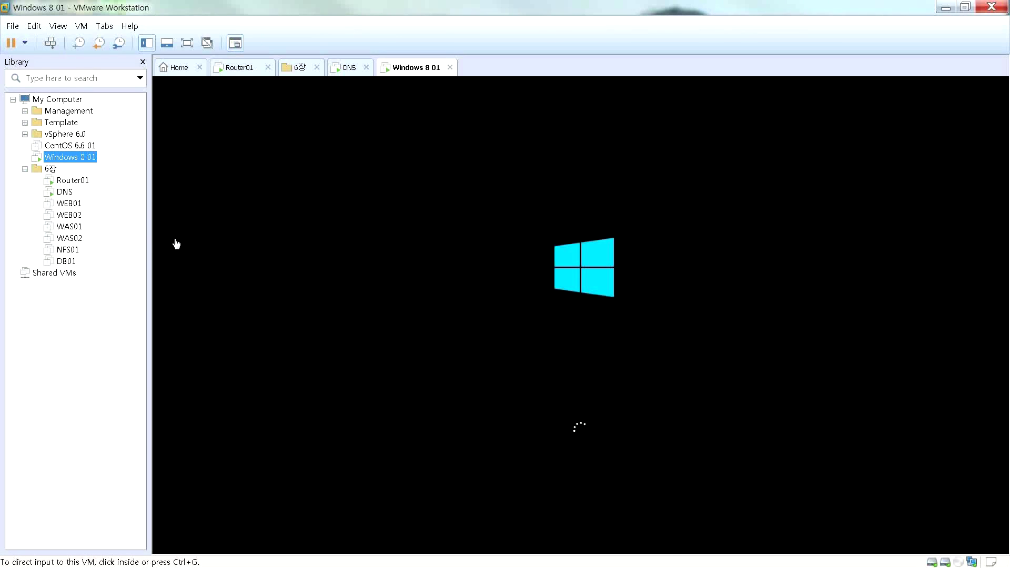
Switch the Windows 8 01 network adapter from NAT to the custom VMnet3 network
{"action": "key", "text": "ctrl+d"}
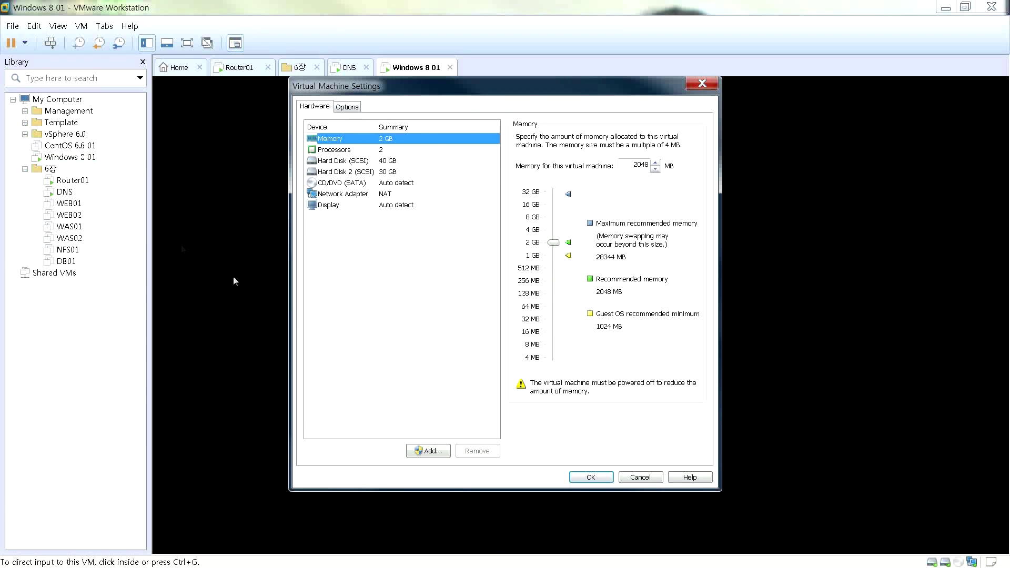
{"action": "left_click", "coordinate": [339, 195]}
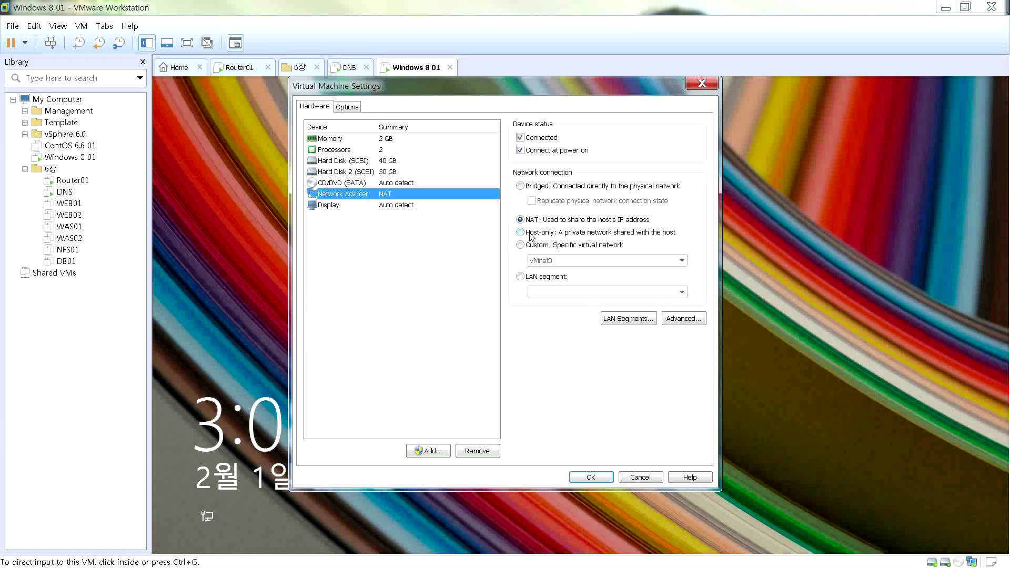
{"action": "left_click", "coordinate": [538, 245]}
{"action": "left_click", "coordinate": [540, 262]}
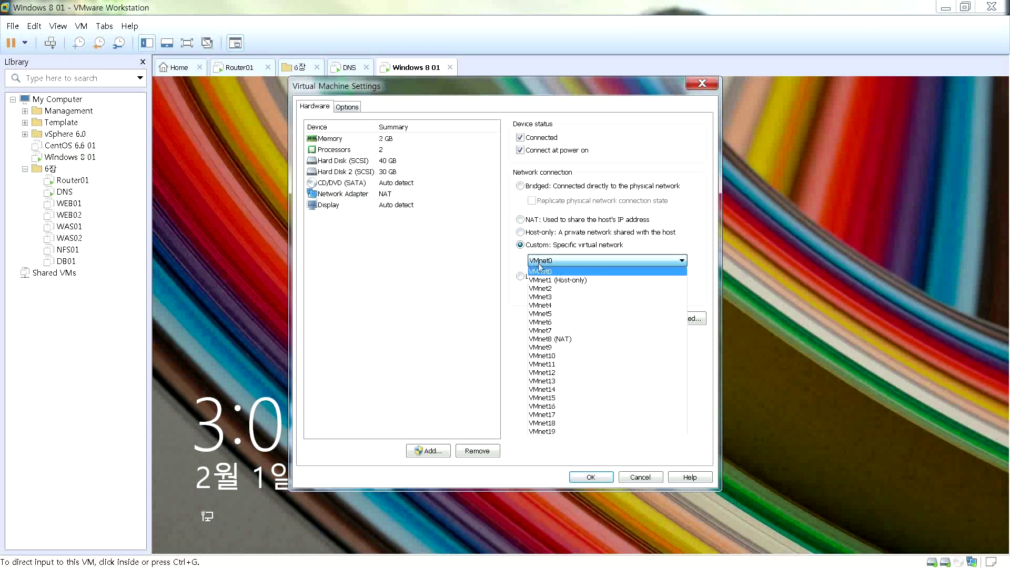
{"action": "left_click", "coordinate": [577, 300]}
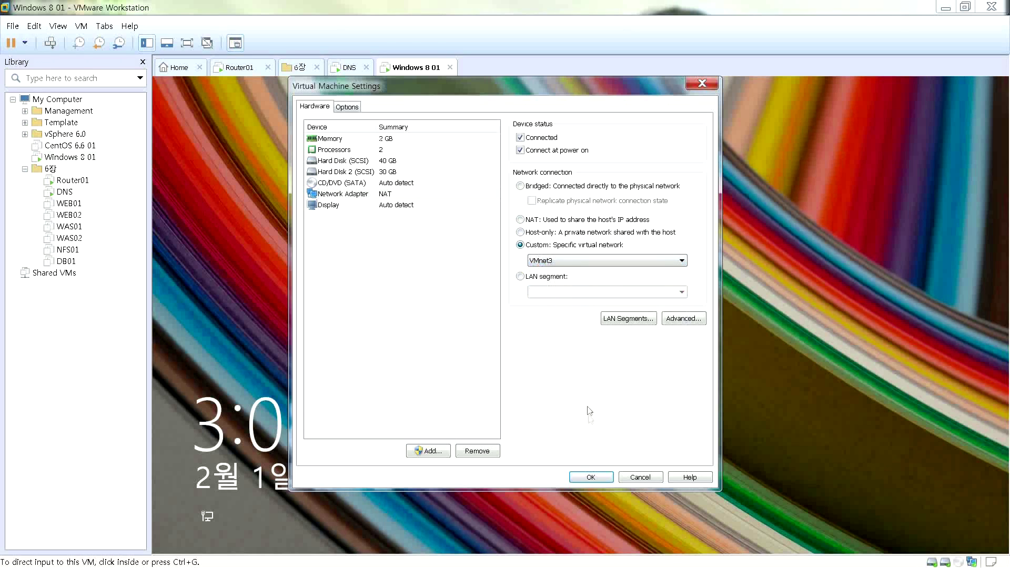
{"action": "left_click", "coordinate": [591, 477]}
Wake the Windows 8 01 lock screen and sign in with the account password
{"action": "left_click", "coordinate": [553, 350]}
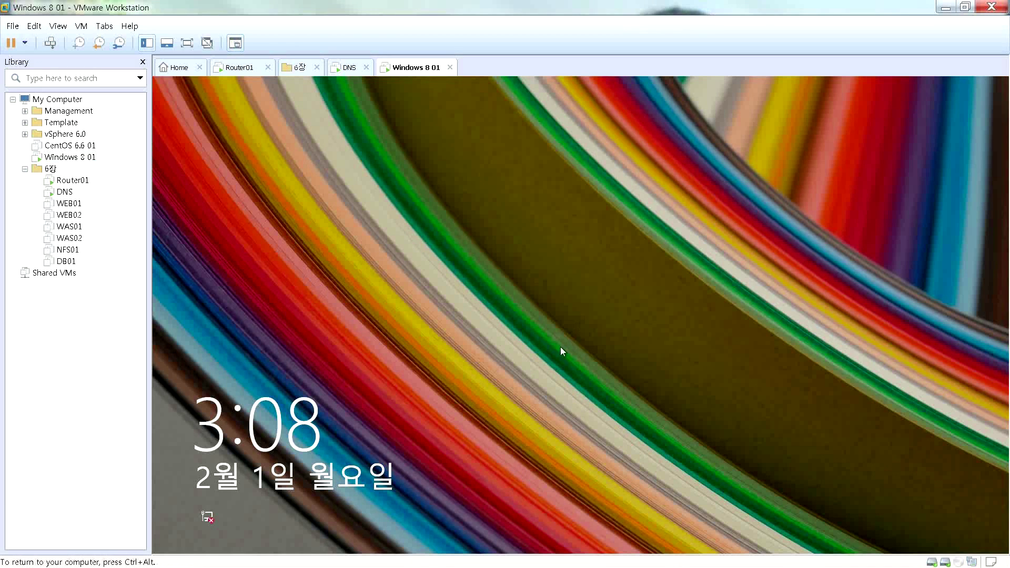
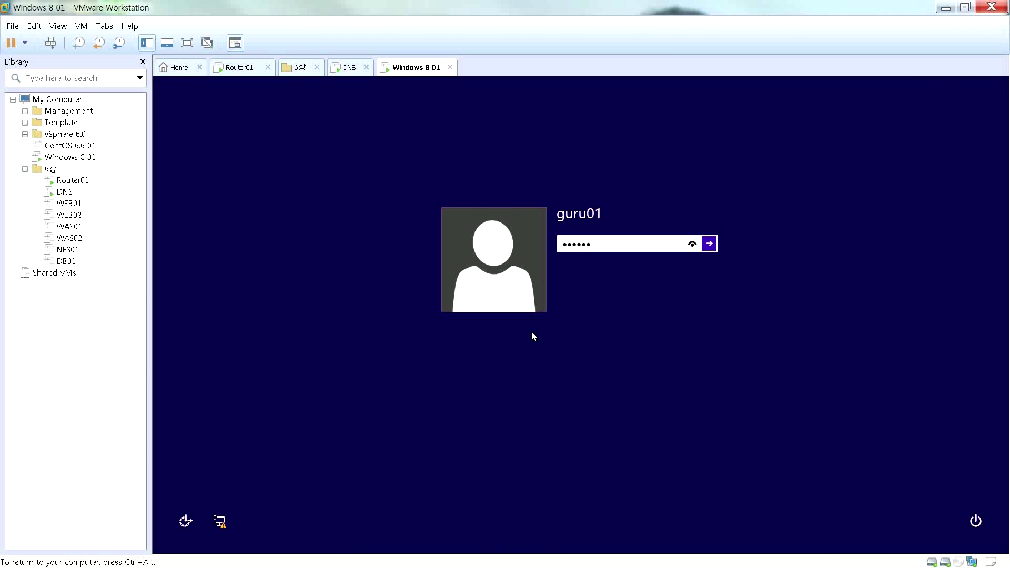
{"action": "key", "text": "Return"}
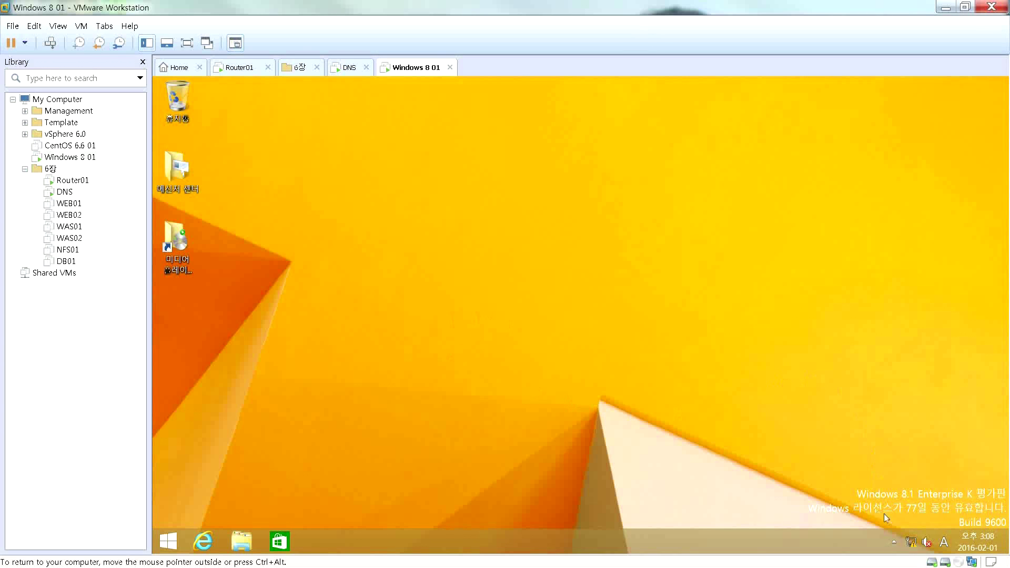
Open Ethernet0's adapter properties from Network and Sharing Center and disable IPv6
{"action": "right_click", "coordinate": [910, 542]}
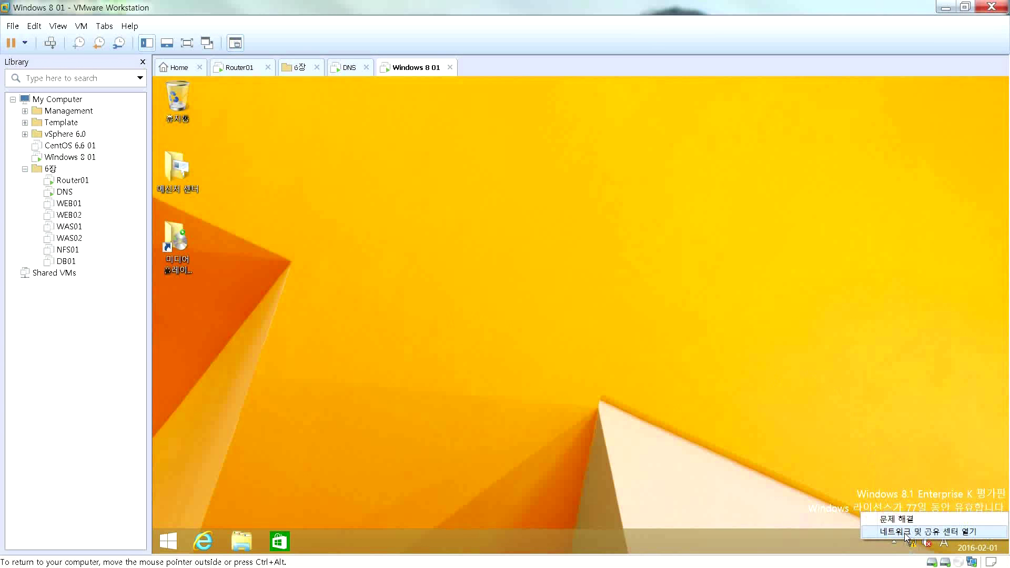
{"action": "left_click", "coordinate": [905, 534]}
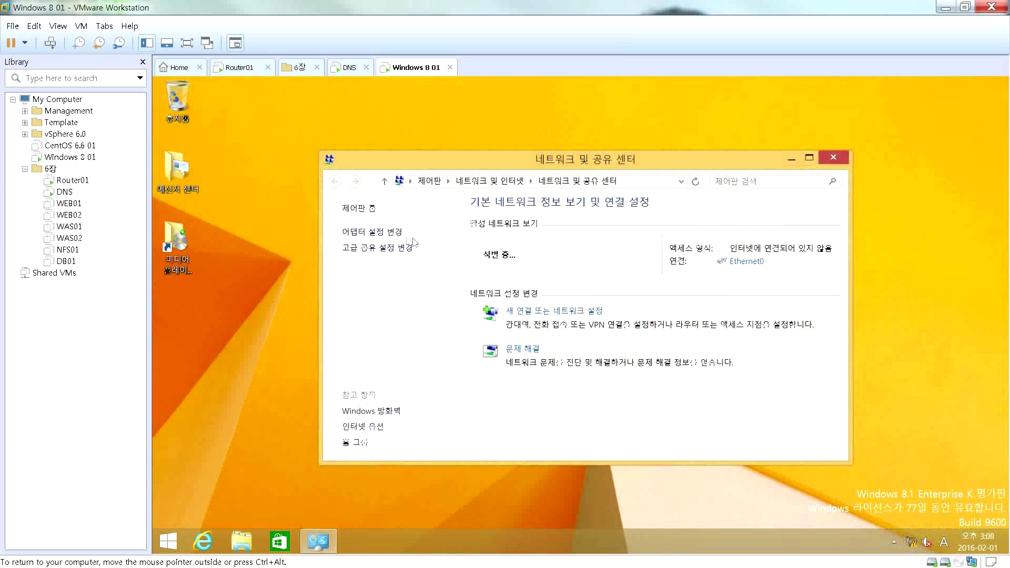
{"action": "left_click", "coordinate": [401, 239]}
{"action": "right_click", "coordinate": [459, 261]}
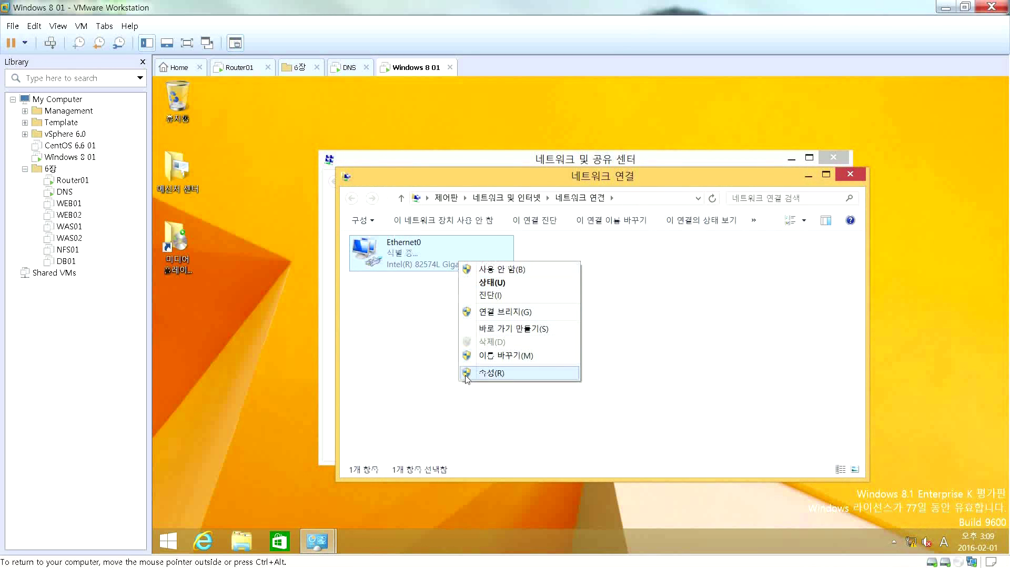
{"action": "left_click", "coordinate": [467, 377]}
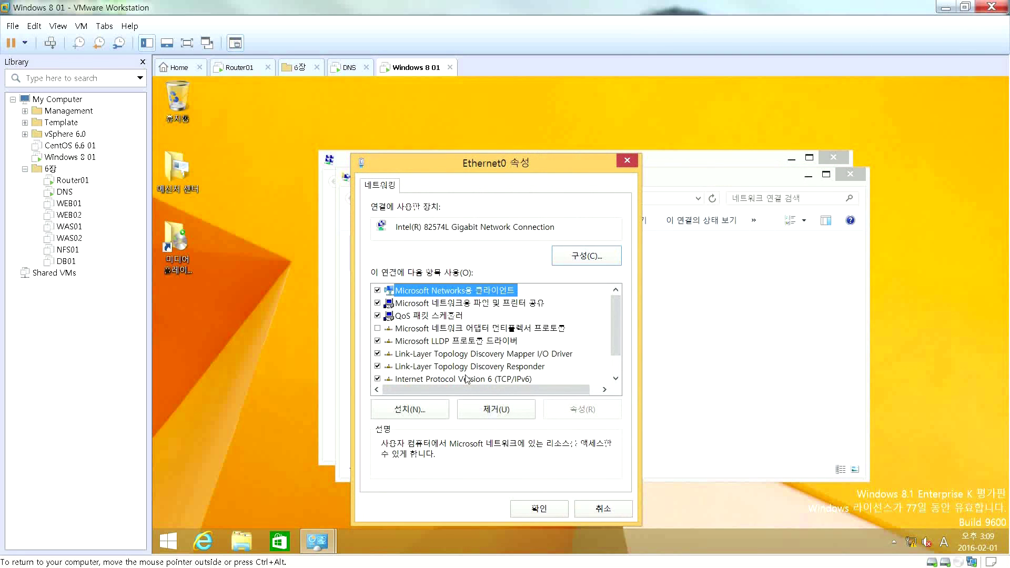
{"action": "left_click", "coordinate": [469, 369]}
{"action": "scroll", "coordinate": [470, 372], "scroll_direction": "down", "scroll_amount": 1}
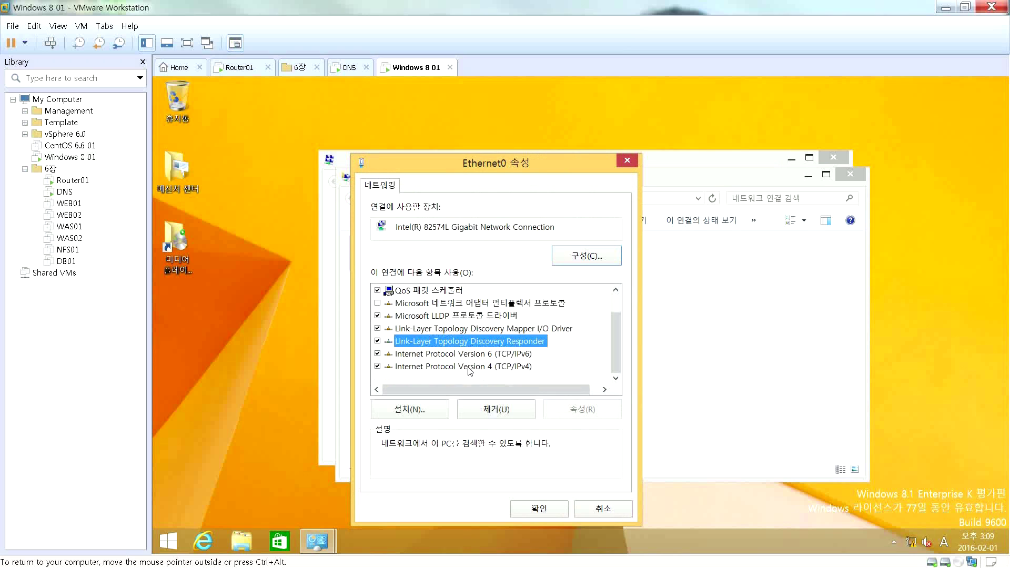
{"action": "left_click", "coordinate": [378, 354]}
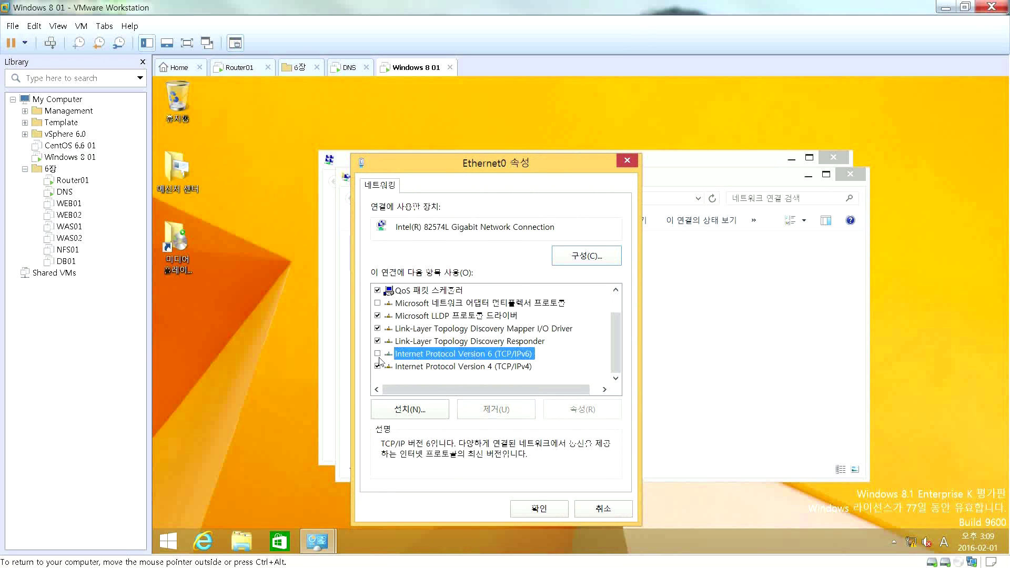
Set static IPv4 192.168.30.30, mask 255.255.255.0, gateway 192.168.30.254, DNS 192.168.30.2
{"action": "double_click", "coordinate": [421, 368]}
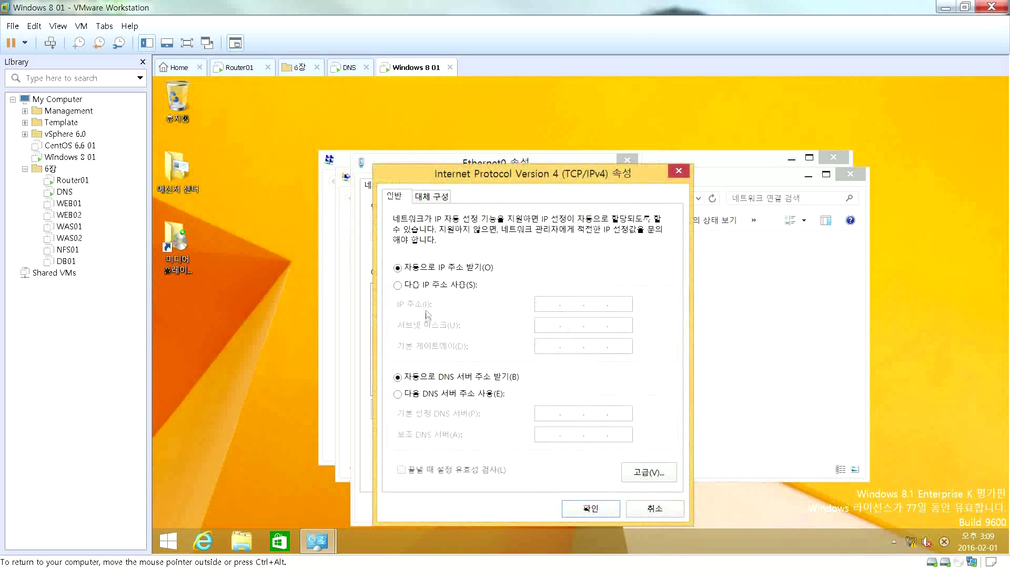
{"action": "left_click", "coordinate": [428, 286]}
{"action": "left_click", "coordinate": [542, 304]}
{"action": "type", "text": "192.168.30."}
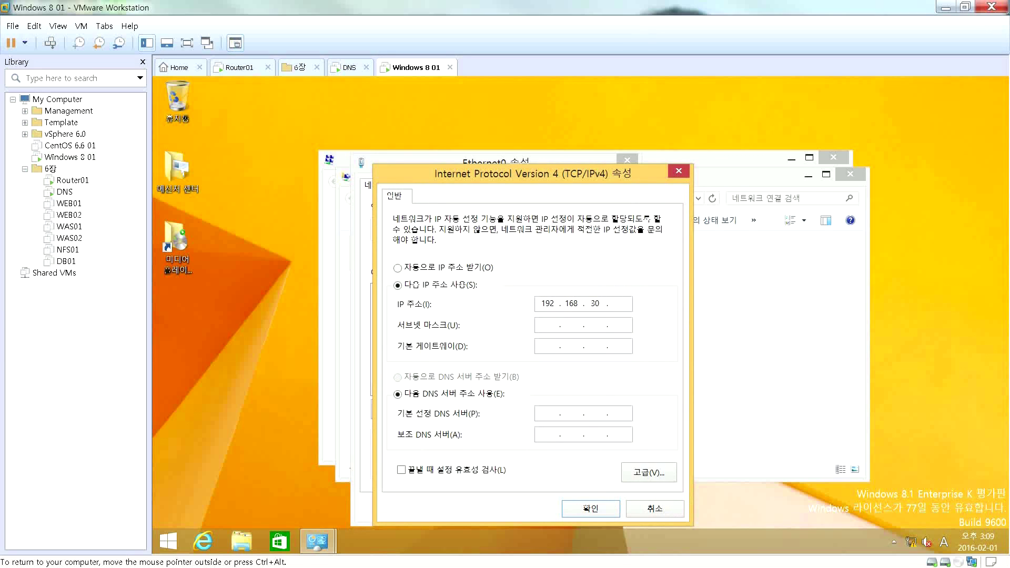
{"action": "type", "text": "30"}
{"action": "key", "text": "Tab"}
{"action": "key", "text": "Tab"}
{"action": "type", "text": "192 . 168 . 30 . 254"}
{"action": "key", "text": "Tab"}
{"action": "key", "text": "Tab"}
{"action": "type", "text": "192.168.30.2"}
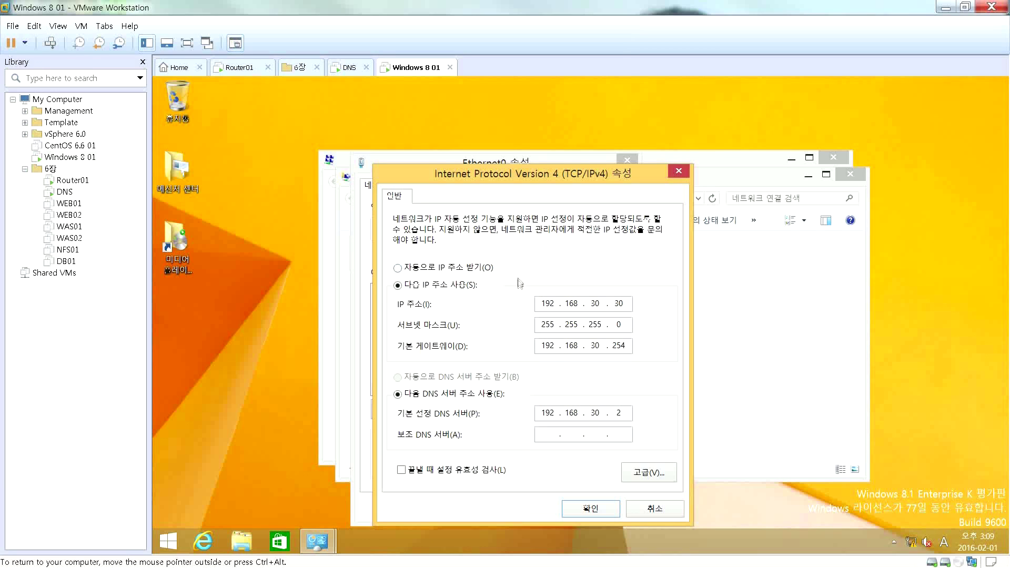
{"action": "left_click", "coordinate": [563, 506]}
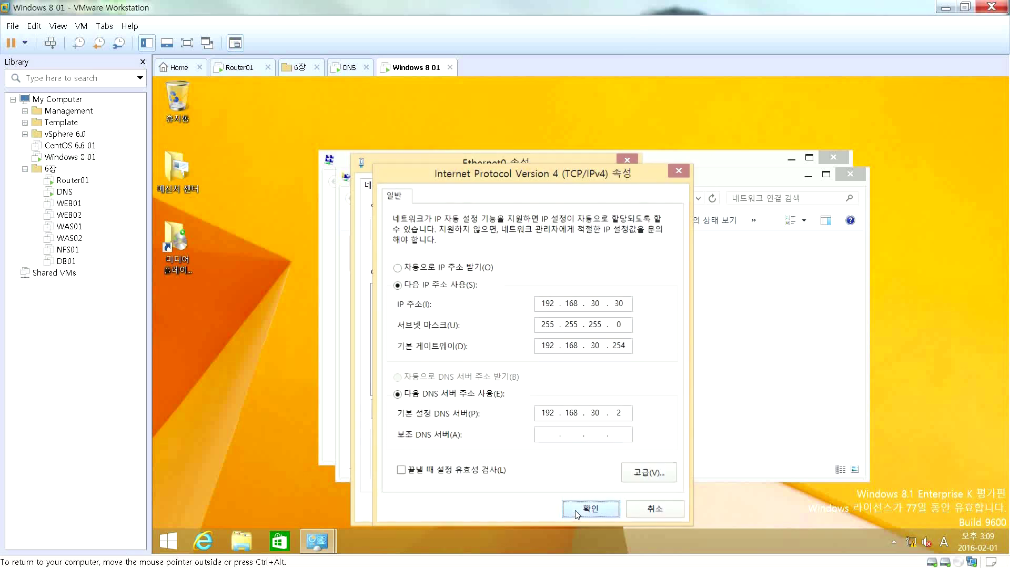
{"action": "left_click", "coordinate": [559, 511]}
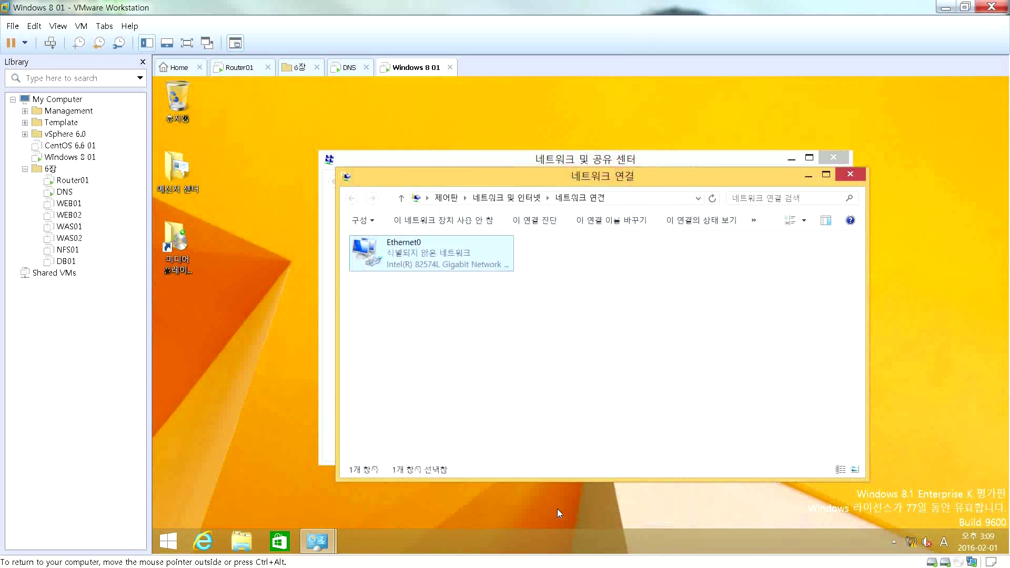
Ping gateway 192.168.30.254 from cmd, then close cmd and Network Connections
{"action": "key", "text": "super+r"}
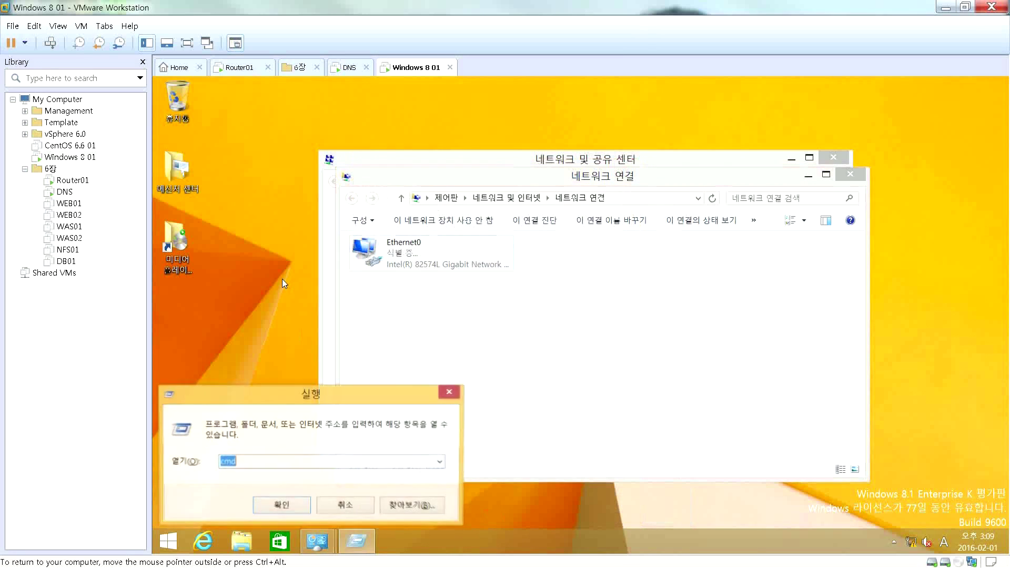
{"action": "key", "text": "Return"}
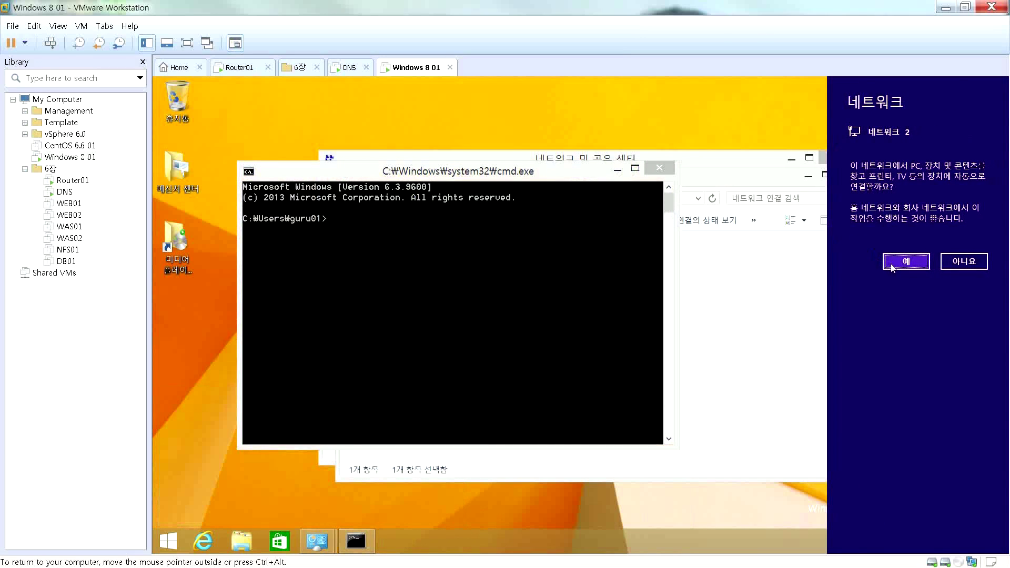
{"action": "left_click", "coordinate": [561, 283]}
{"action": "type", "text": "ping 19"}
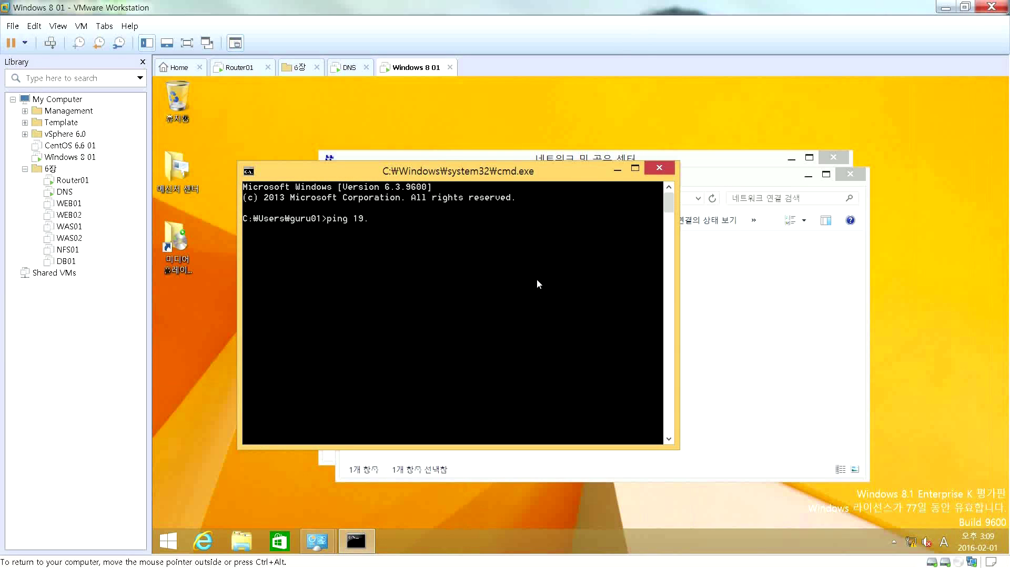
{"action": "type", "text": "2.168.30.254"}
{"action": "key", "text": "Return"}
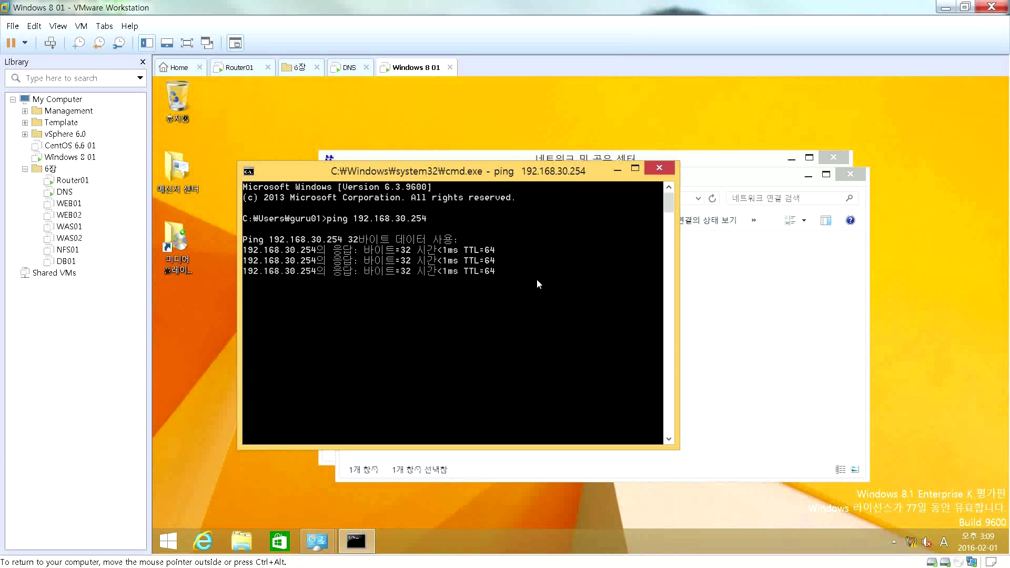
{"action": "left_click", "coordinate": [659, 168]}
{"action": "left_click", "coordinate": [851, 174]}
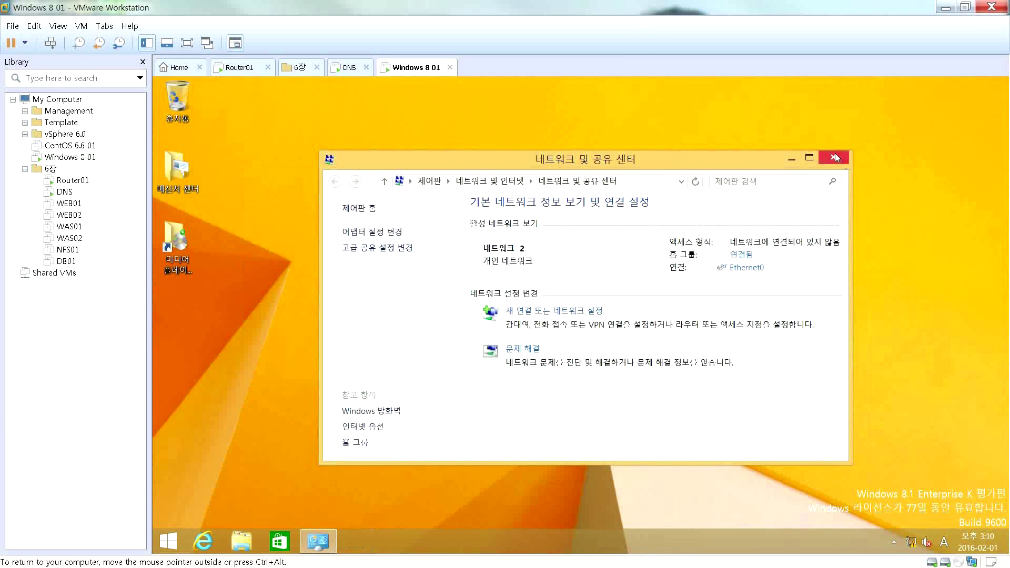
Open This PC's System properties window and maximize it
{"action": "left_click", "coordinate": [834, 156]}
{"action": "left_click", "coordinate": [242, 538]}
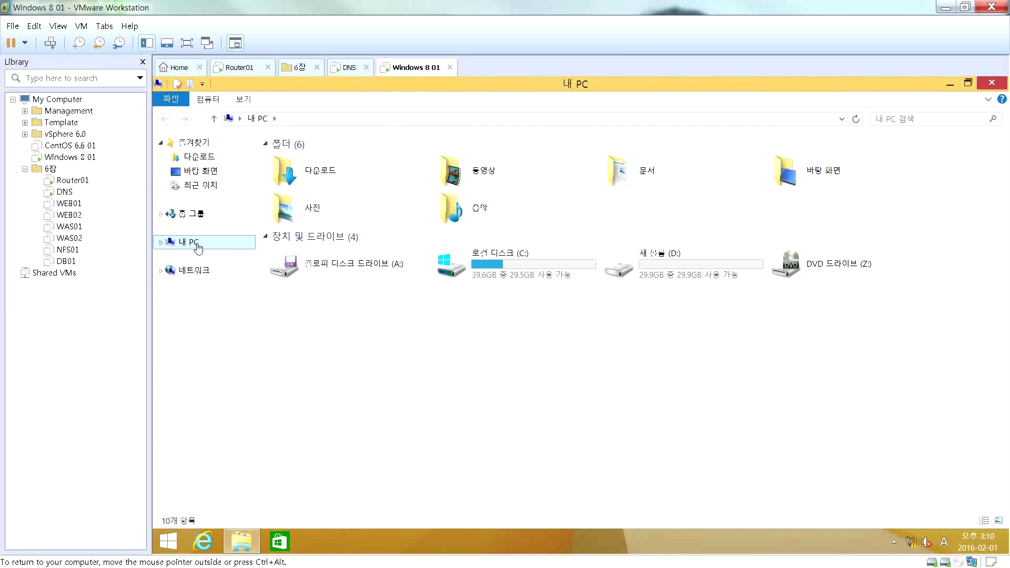
{"action": "right_click", "coordinate": [198, 247]}
{"action": "left_click", "coordinate": [272, 384]}
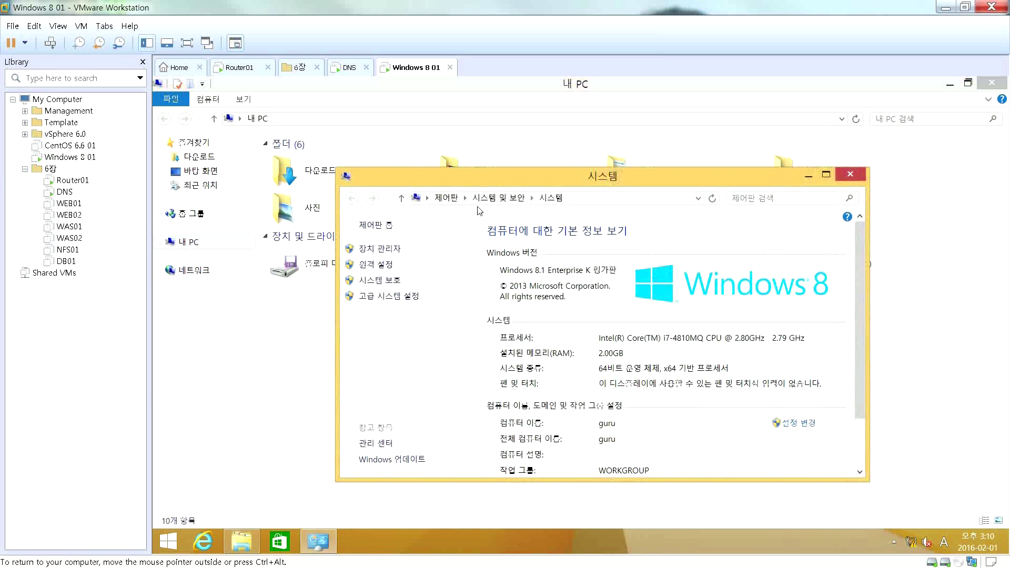
{"action": "left_click_drag", "start_coordinate": [480, 187], "coordinate": [317, 121]}
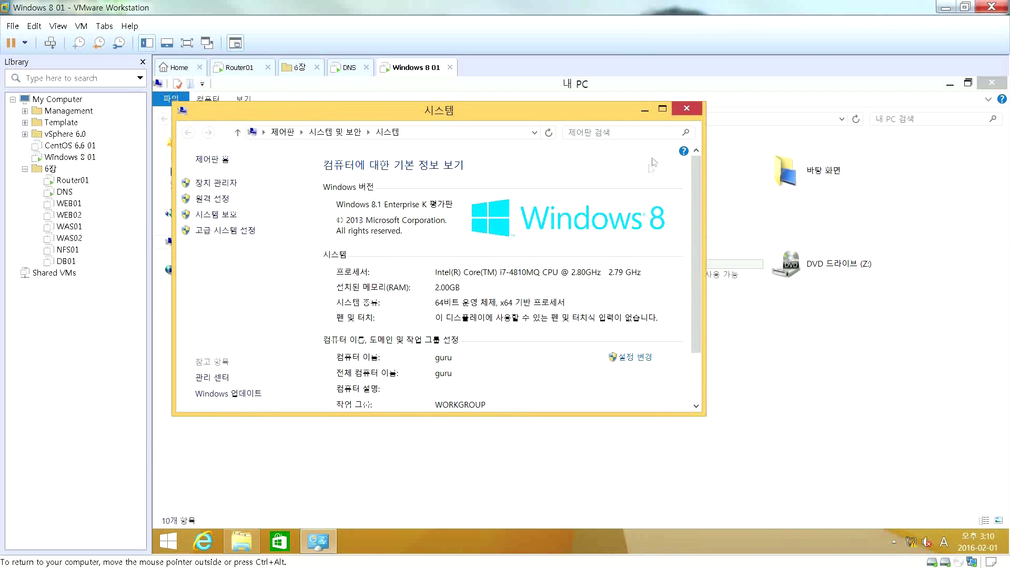
{"action": "left_click", "coordinate": [660, 111]}
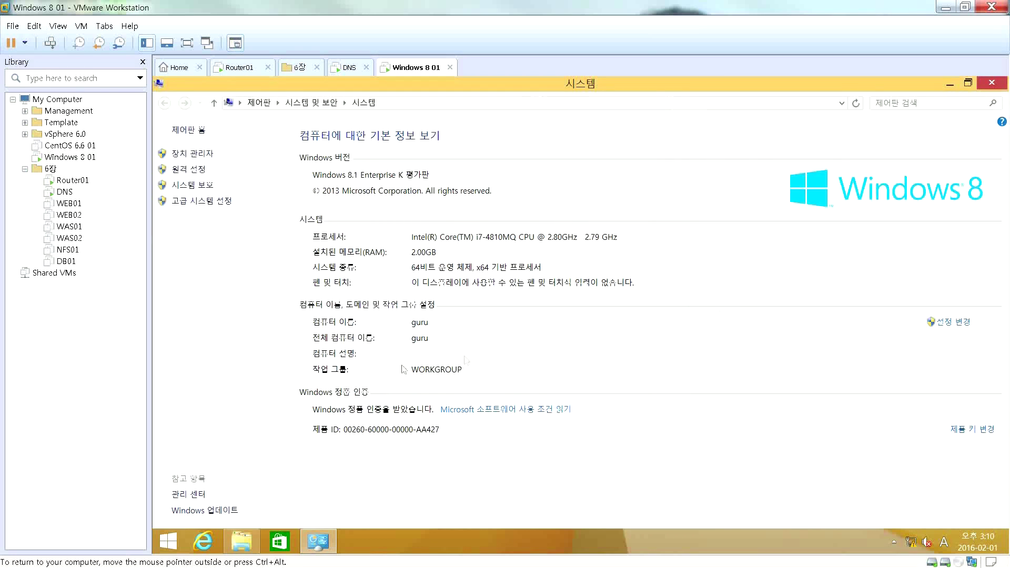
Change the computer's membership from workgroup to the localdcv.com domain
{"action": "left_click", "coordinate": [950, 323]}
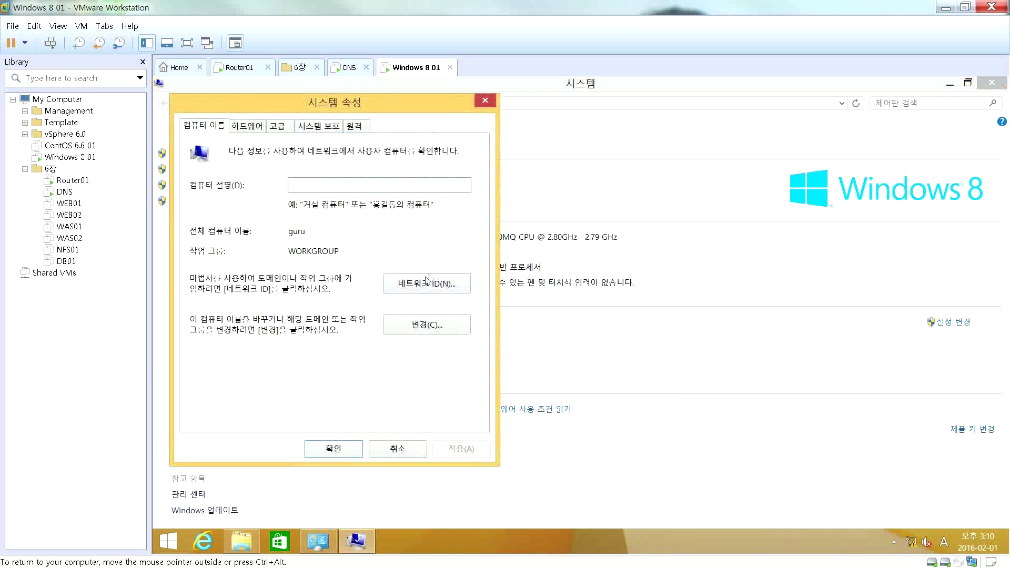
{"action": "left_click", "coordinate": [396, 328]}
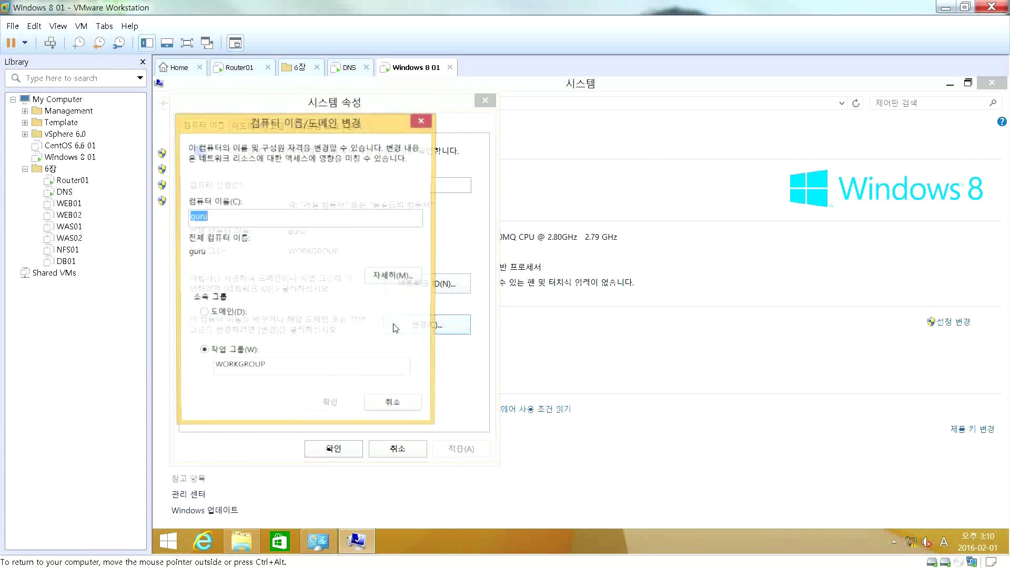
{"action": "left_click", "coordinate": [233, 315]}
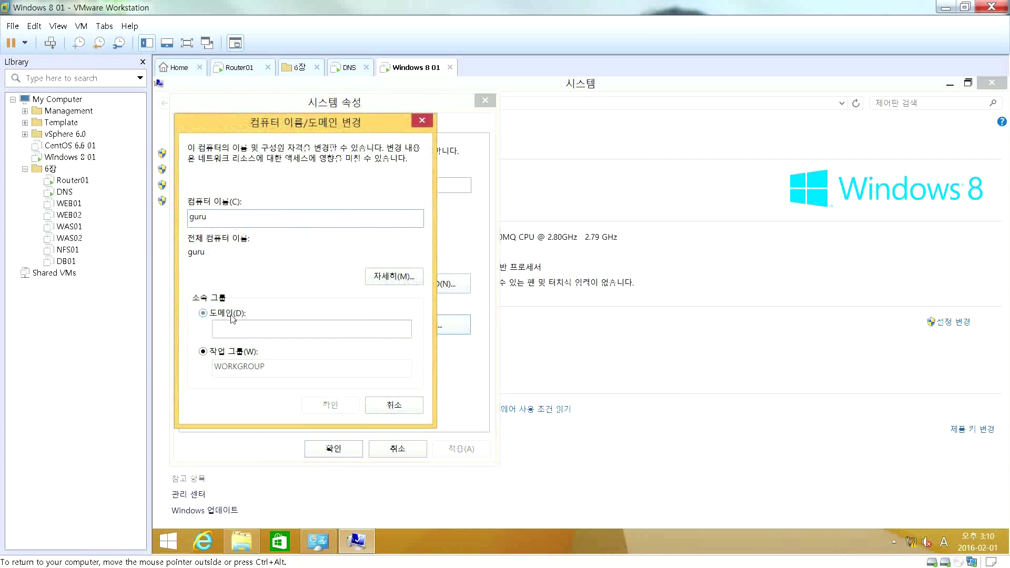
{"action": "type", "text": "localdcv.com"}
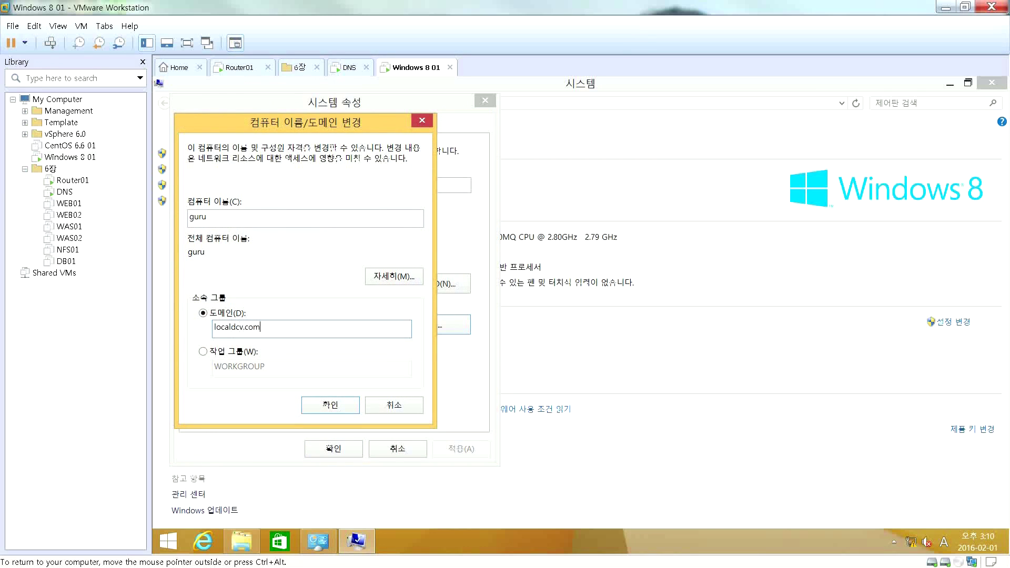
{"action": "left_click", "coordinate": [348, 406]}
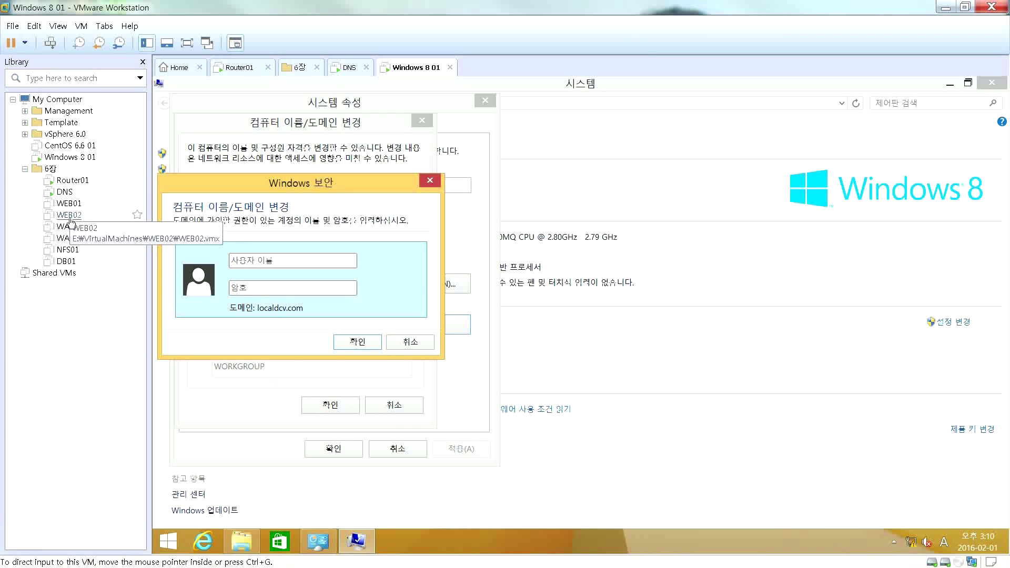
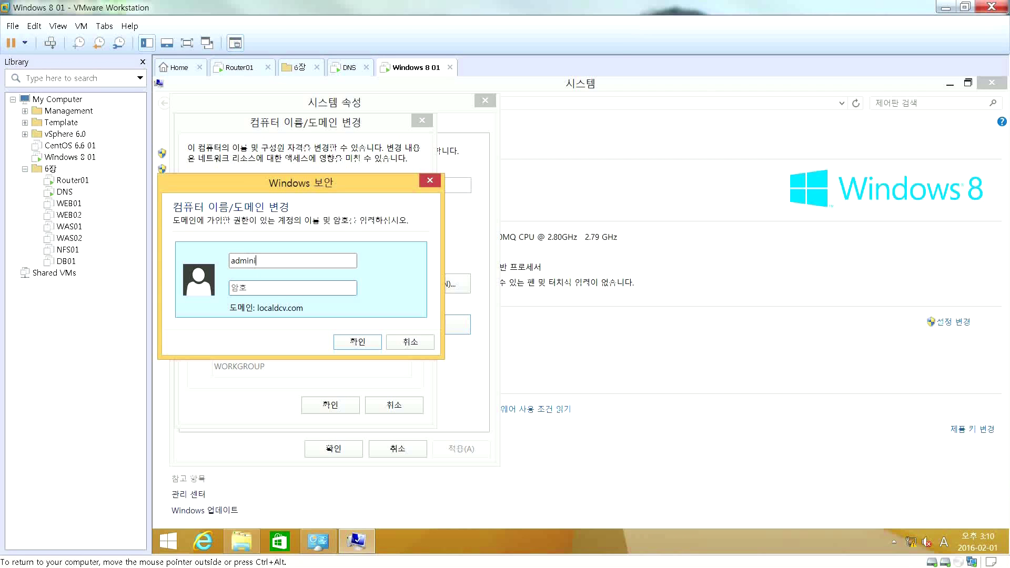
Enter the domain administrator credentials and accept the welcome and restart notices
{"action": "key", "text": "Return"}
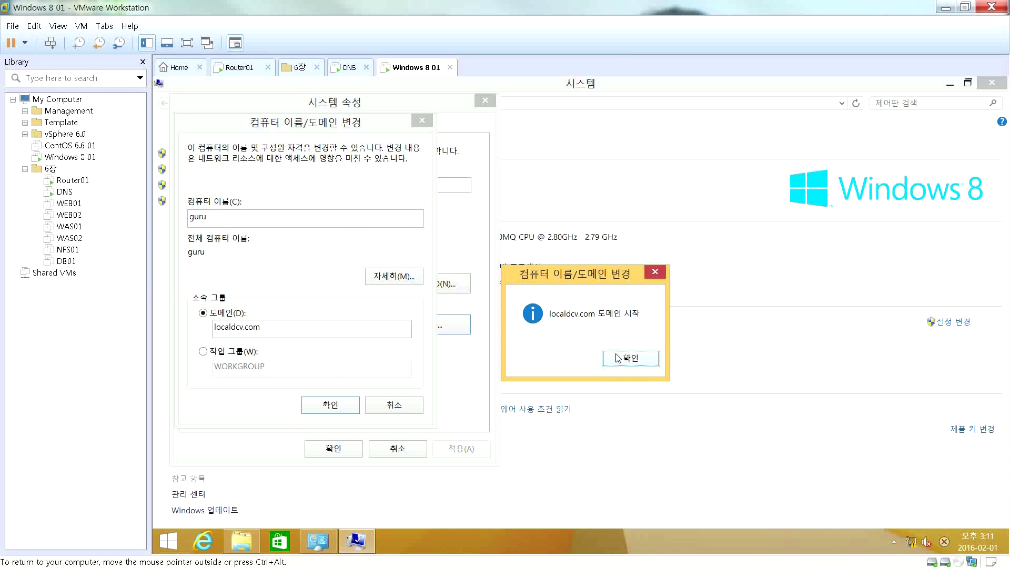
{"action": "left_click", "coordinate": [618, 359]}
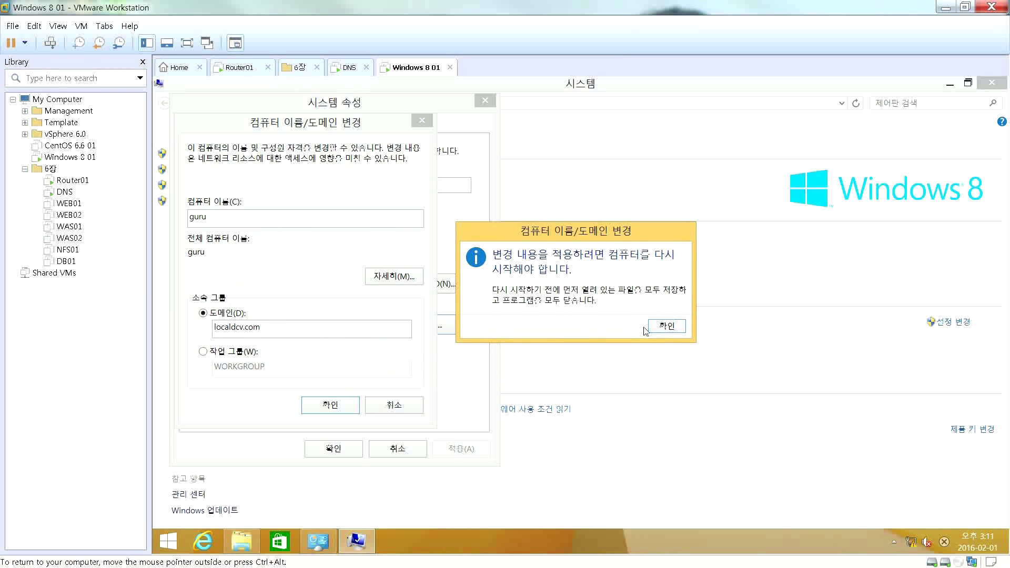
{"action": "left_click", "coordinate": [664, 327]}
{"action": "left_click", "coordinate": [333, 448]}
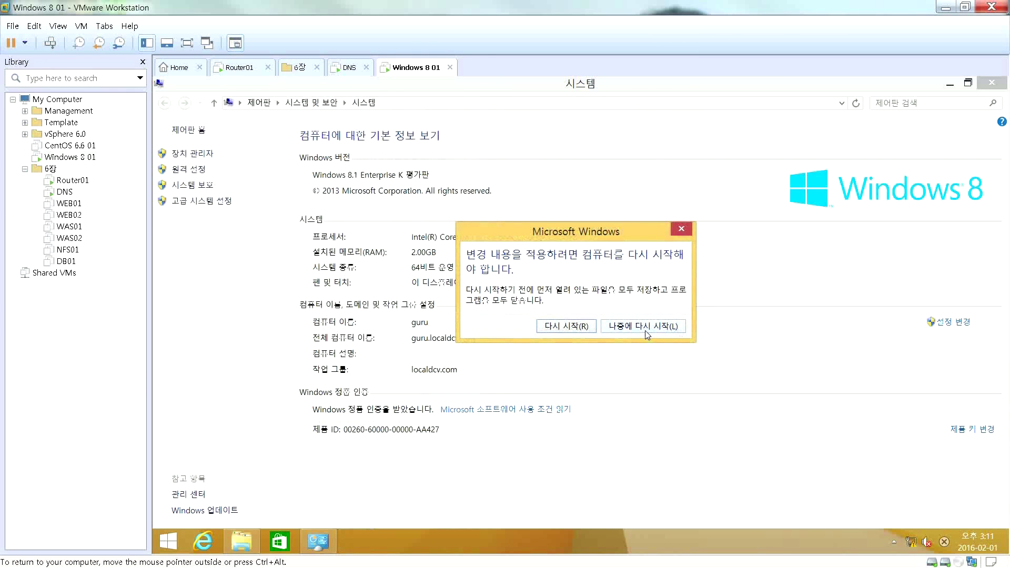
Restart the Windows 8 VM and sign back in with the user's password
{"action": "left_click", "coordinate": [580, 327]}
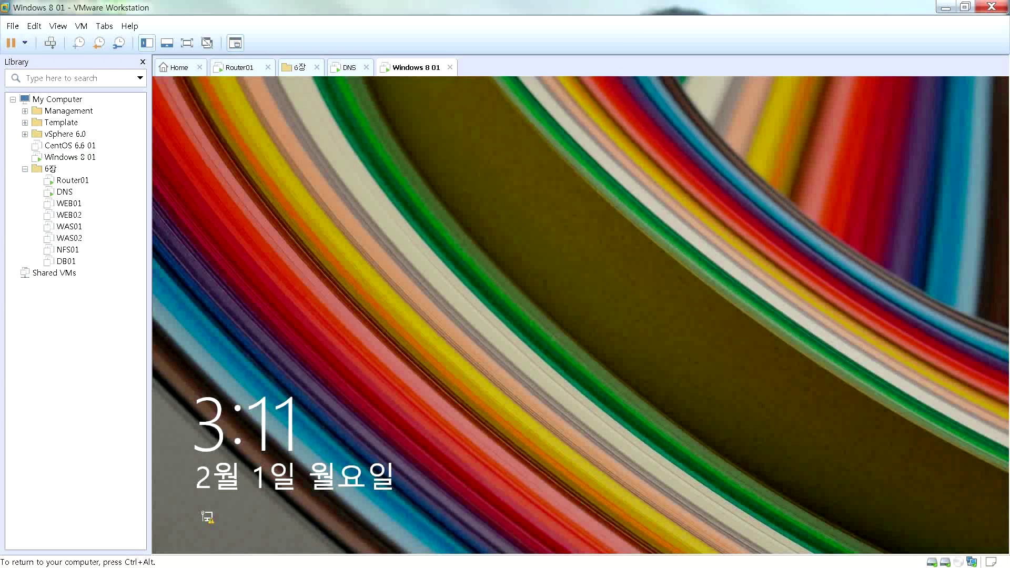
{"action": "left_click", "coordinate": [346, 363]}
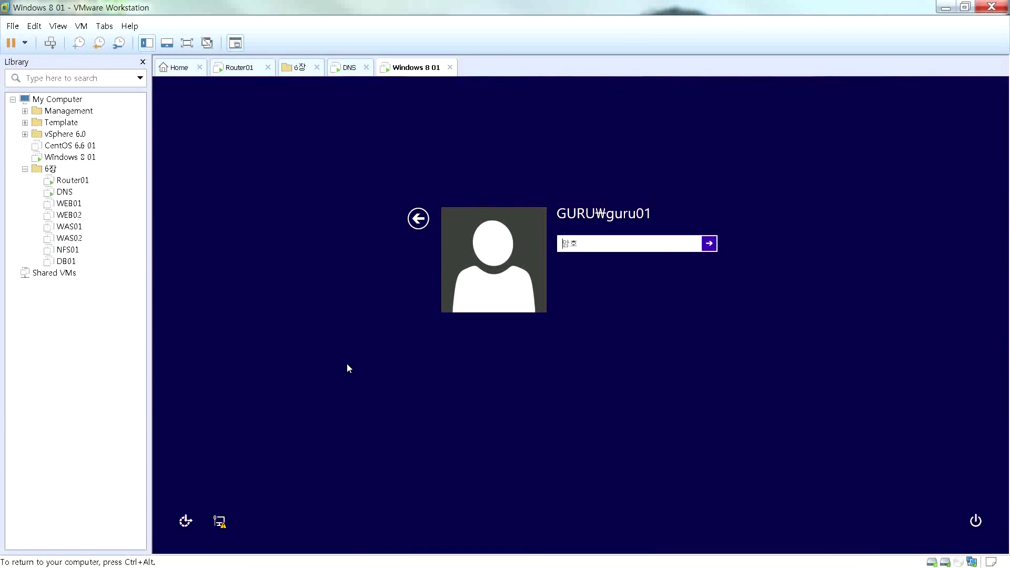
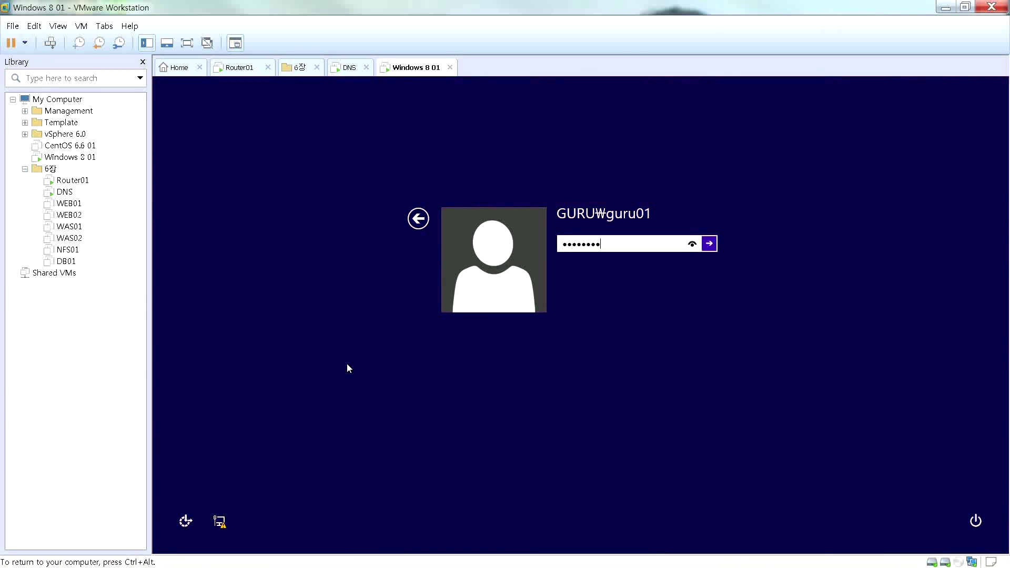
{"action": "key", "text": "Return"}
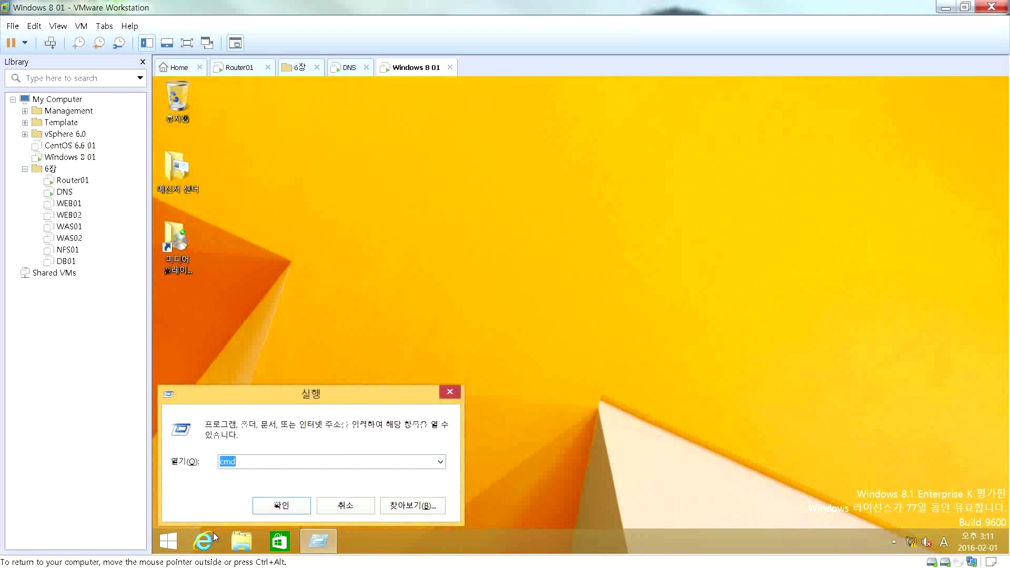
{"action": "key", "text": "Return"}
{"action": "type", "text": "ns"}
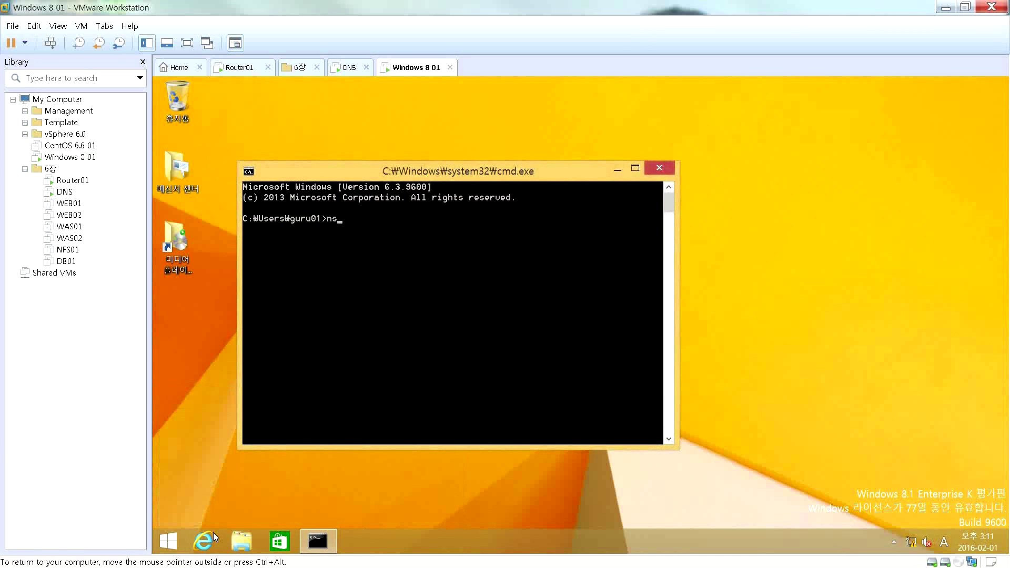
{"action": "type", "text": "lookup"}
{"action": "key", "text": "Return"}
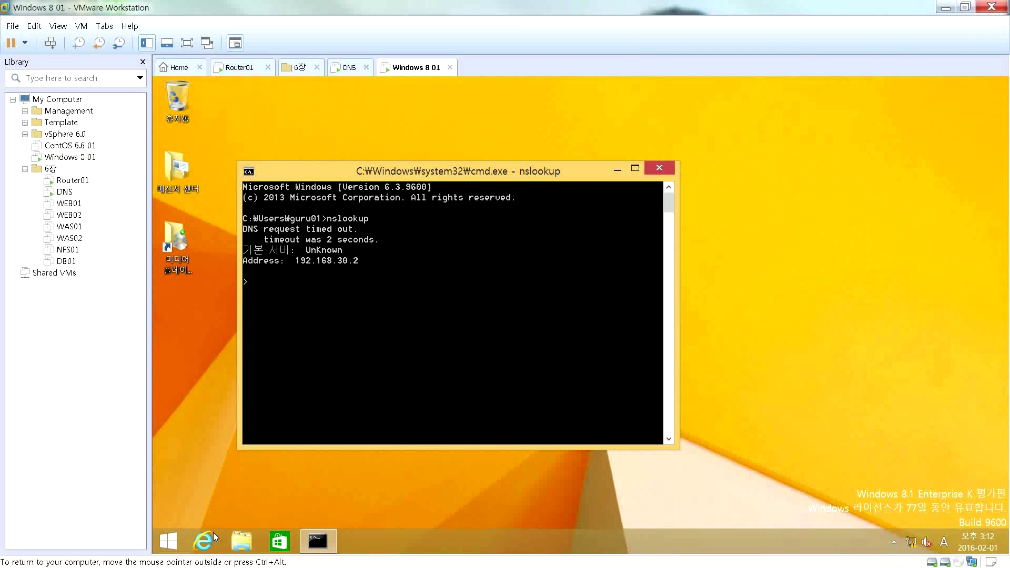
{"action": "type", "text": "www.localdcv.com"}
{"action": "key", "text": "Return"}
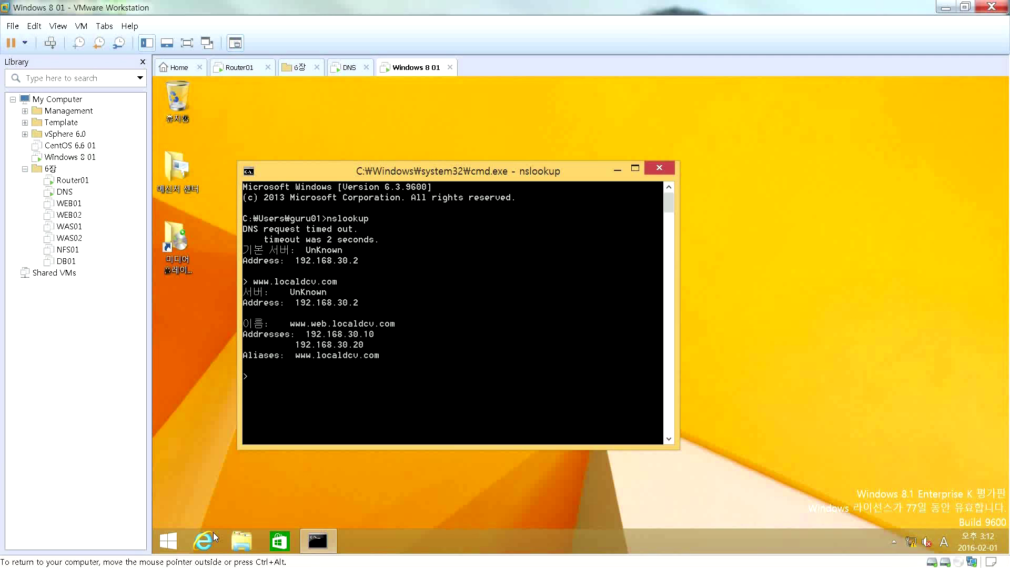
{"action": "key", "text": "Up"}
{"action": "key", "text": "Return"}
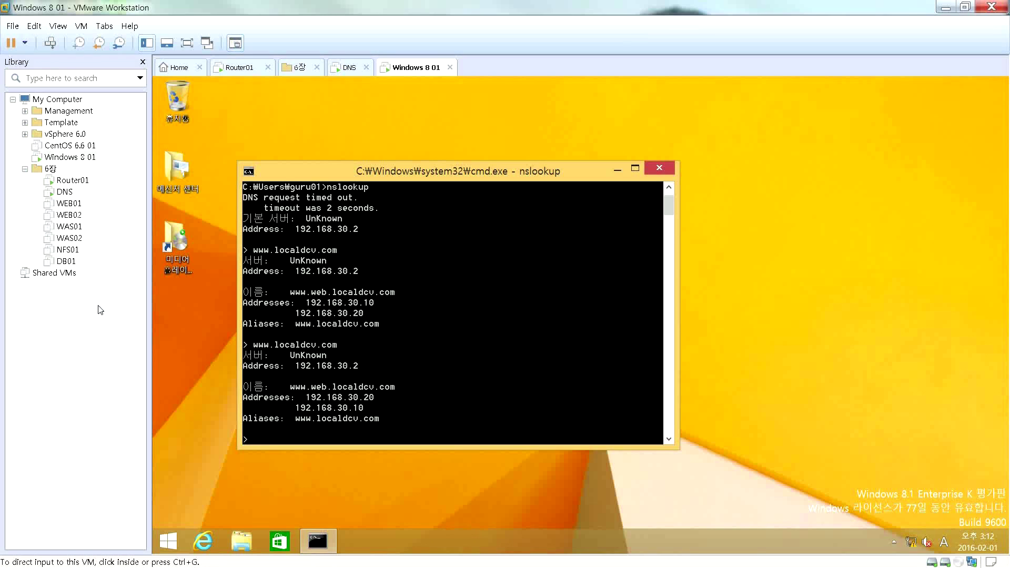
{"action": "left_click", "coordinate": [68, 204]}
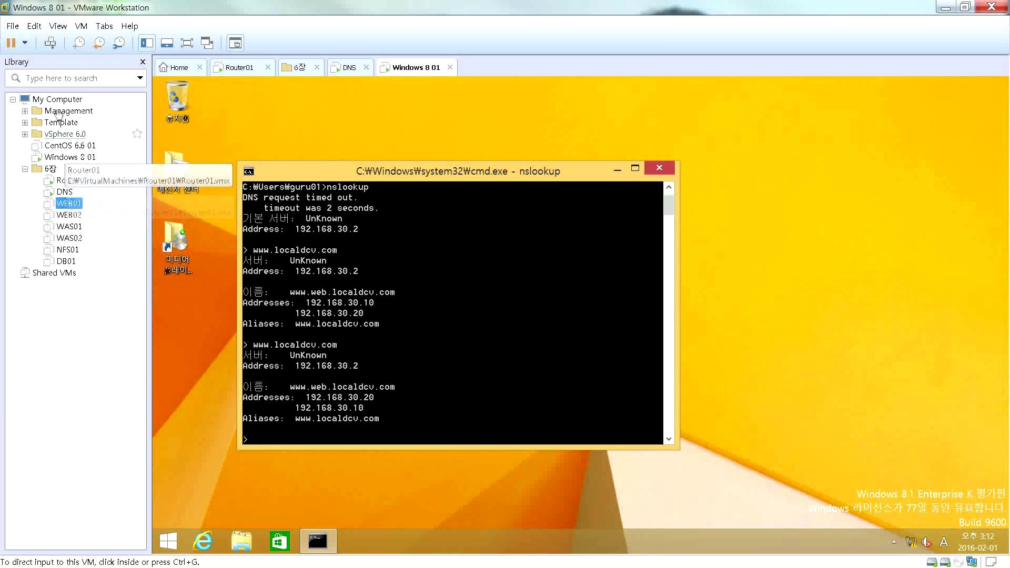
Set WEB01 to 1024 MB memory and 1 core per processor, keeping VMnet3
{"action": "double_click", "coordinate": [68, 204]}
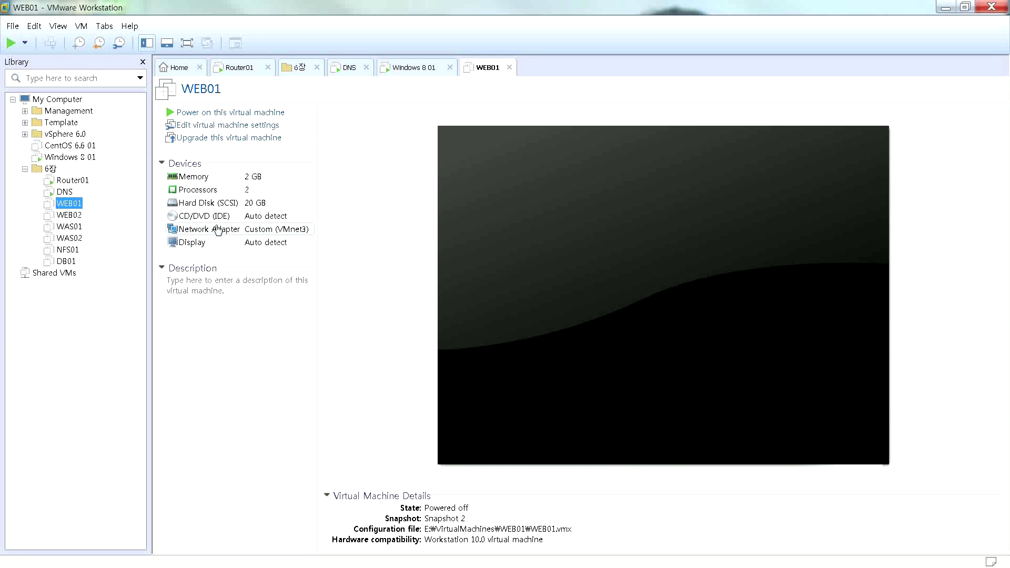
{"action": "double_click", "coordinate": [243, 176]}
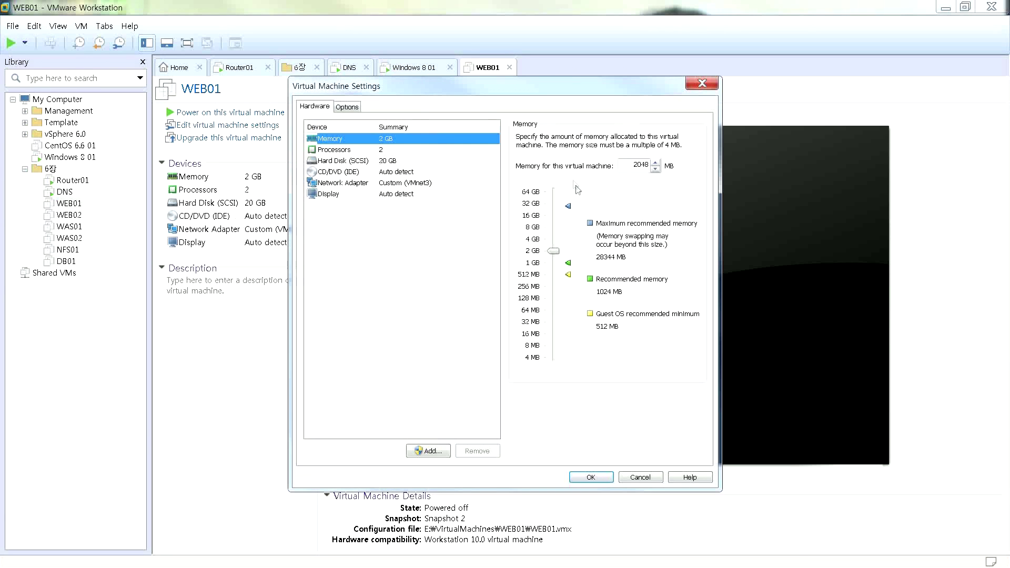
{"action": "left_click", "coordinate": [550, 266]}
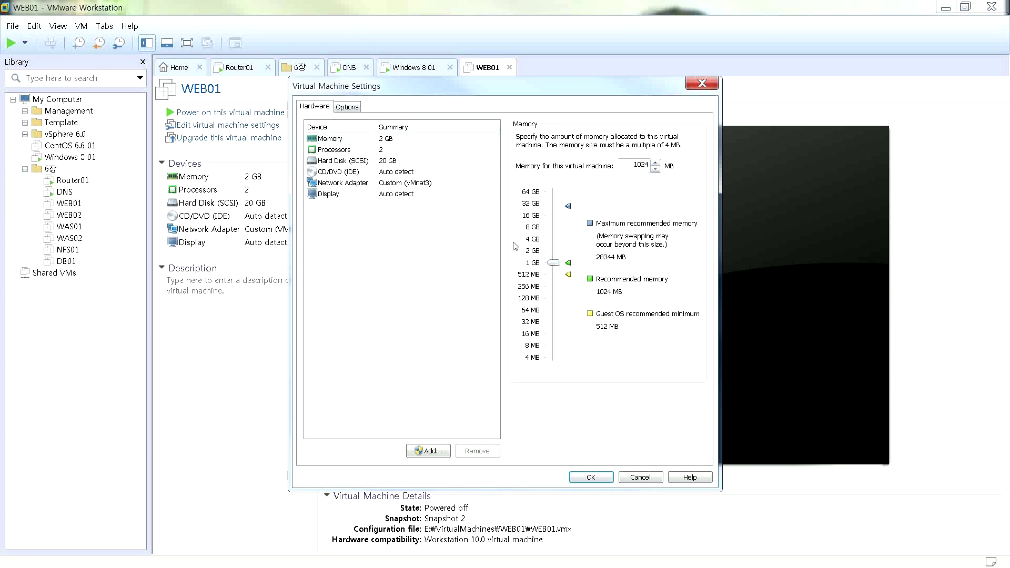
{"action": "left_click", "coordinate": [389, 150]}
{"action": "left_click", "coordinate": [630, 156]}
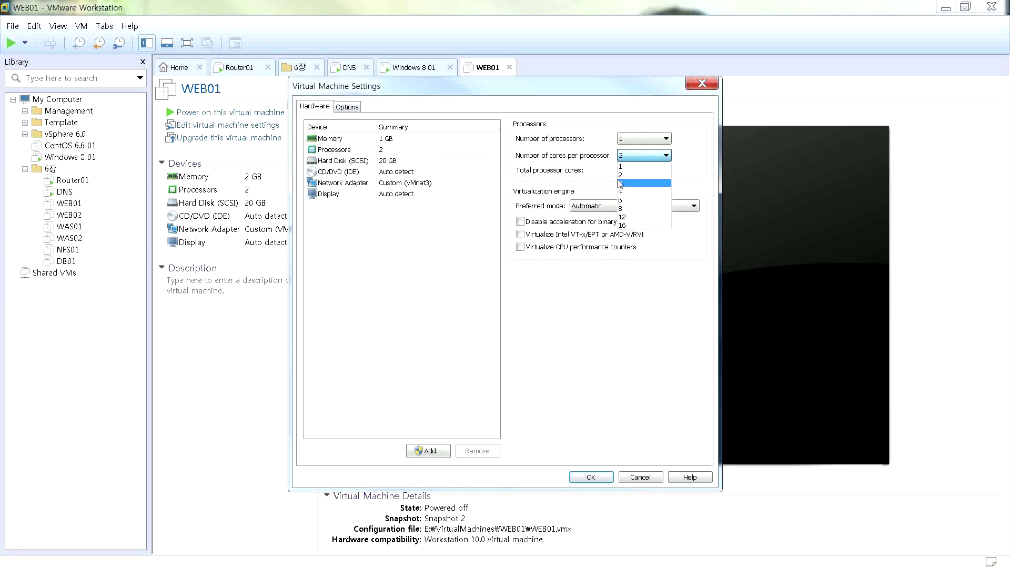
{"action": "left_click", "coordinate": [622, 166]}
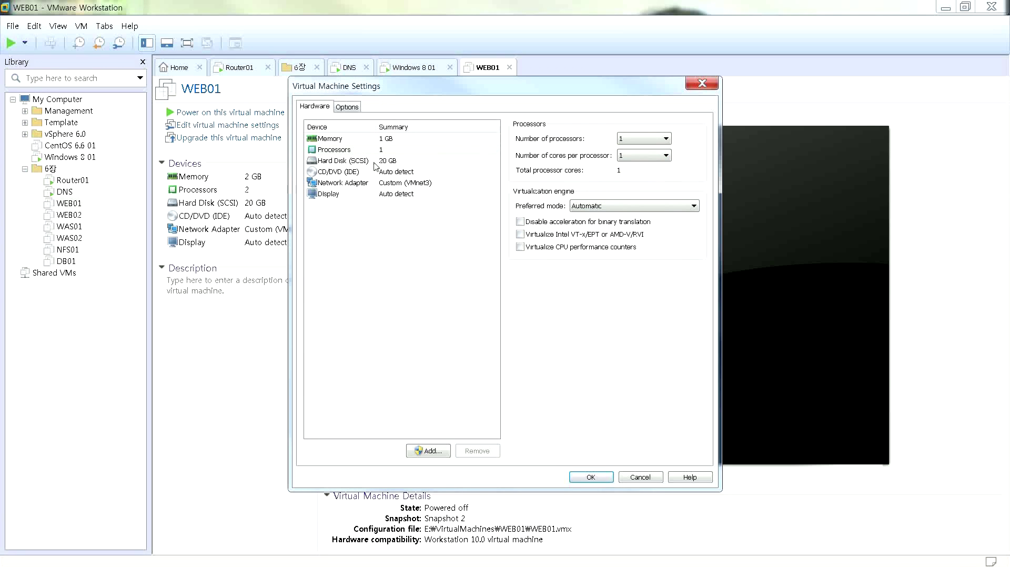
{"action": "left_click", "coordinate": [368, 184]}
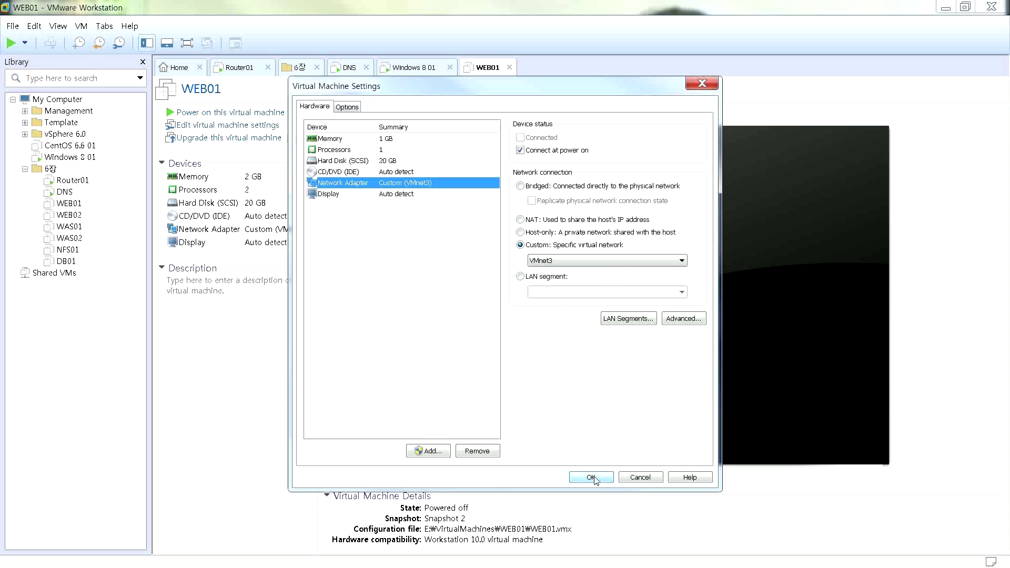
{"action": "left_click", "coordinate": [593, 478]}
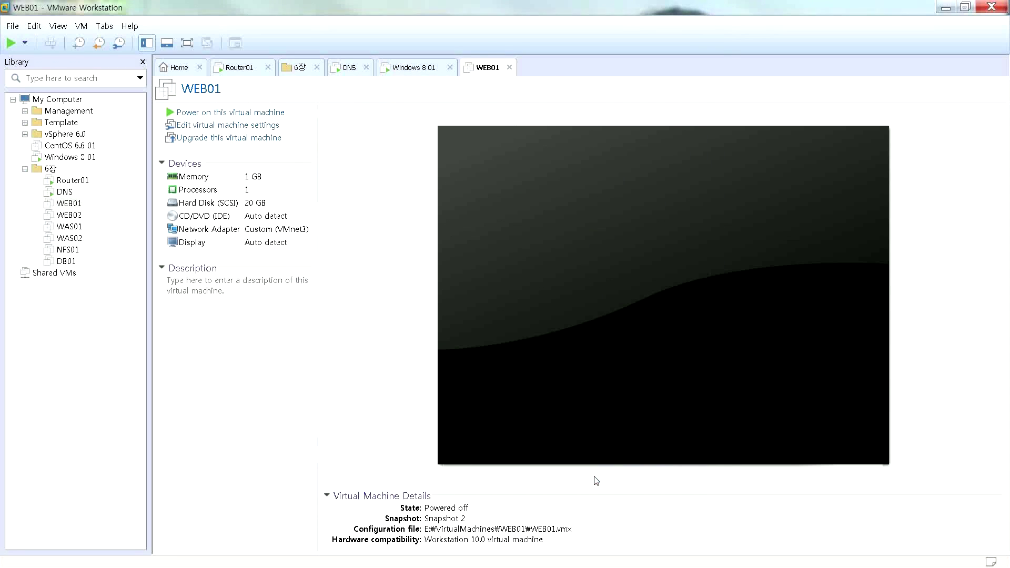
Set WEB02's memory to 1 GB and cores per processor to 1
{"action": "left_click", "coordinate": [69, 217]}
{"action": "left_click", "coordinate": [252, 179]}
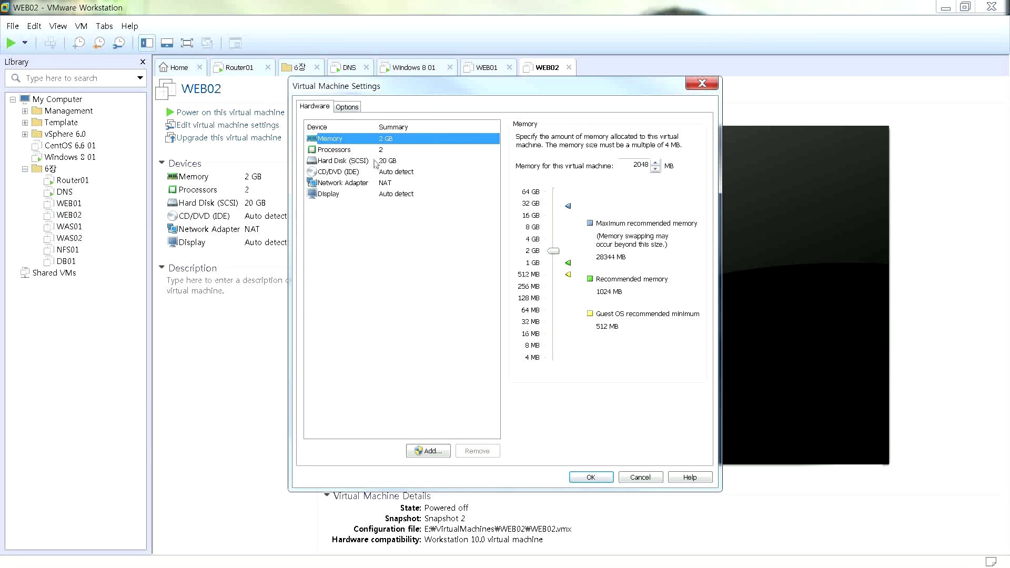
{"action": "left_click", "coordinate": [549, 270]}
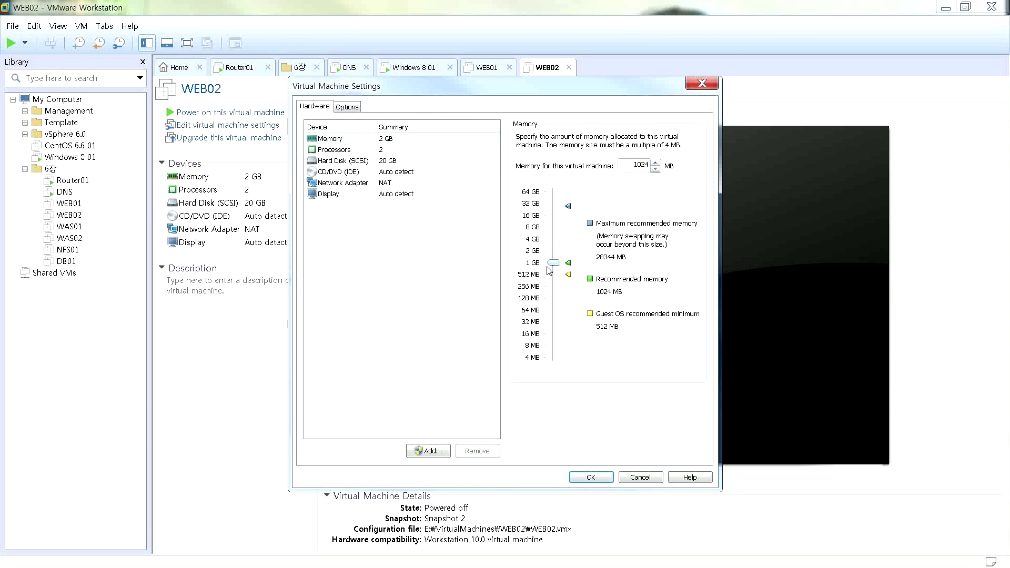
{"action": "left_click", "coordinate": [392, 152]}
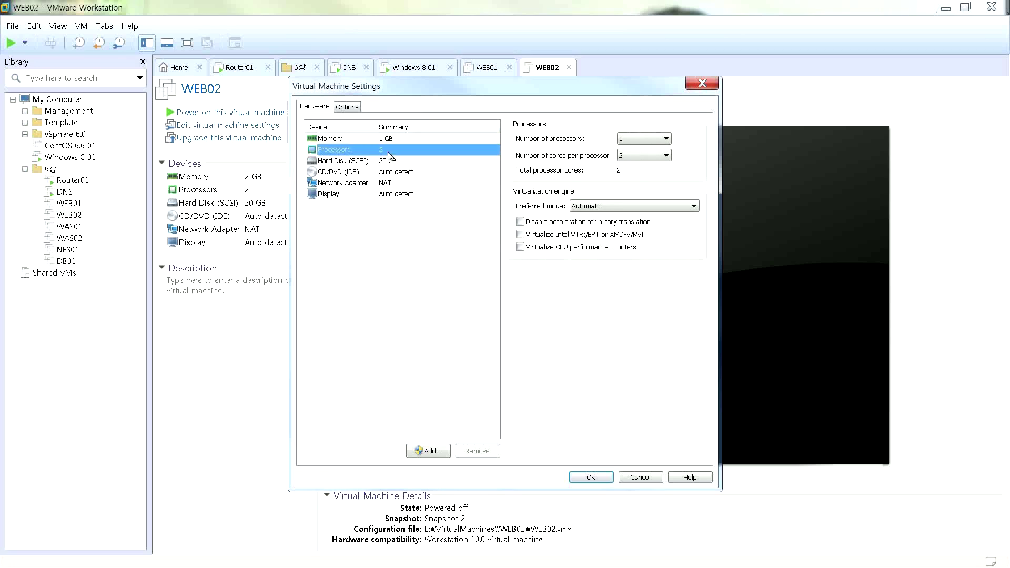
{"action": "left_click", "coordinate": [666, 156]}
{"action": "left_click", "coordinate": [648, 164]}
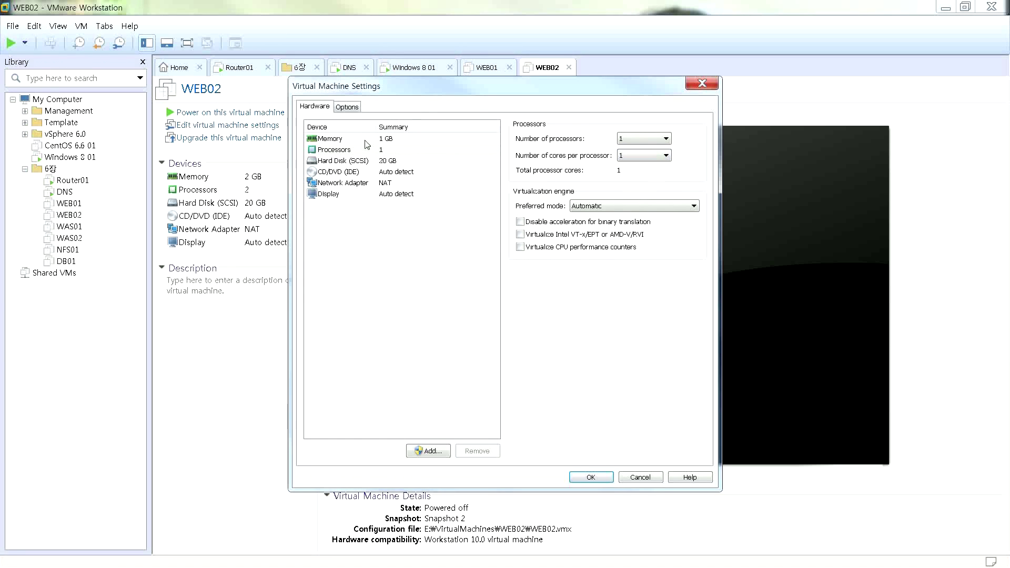
Put WEB02's network adapter on custom VMnet3, save, and power it on
{"action": "left_click", "coordinate": [347, 194]}
{"action": "left_click", "coordinate": [354, 184]}
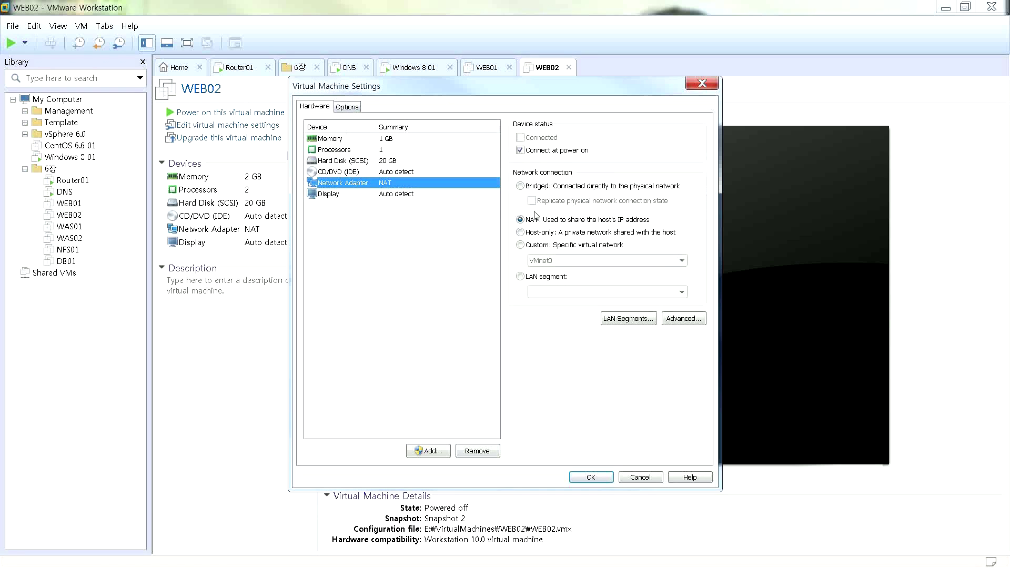
{"action": "left_click", "coordinate": [529, 245]}
{"action": "left_click", "coordinate": [552, 260]}
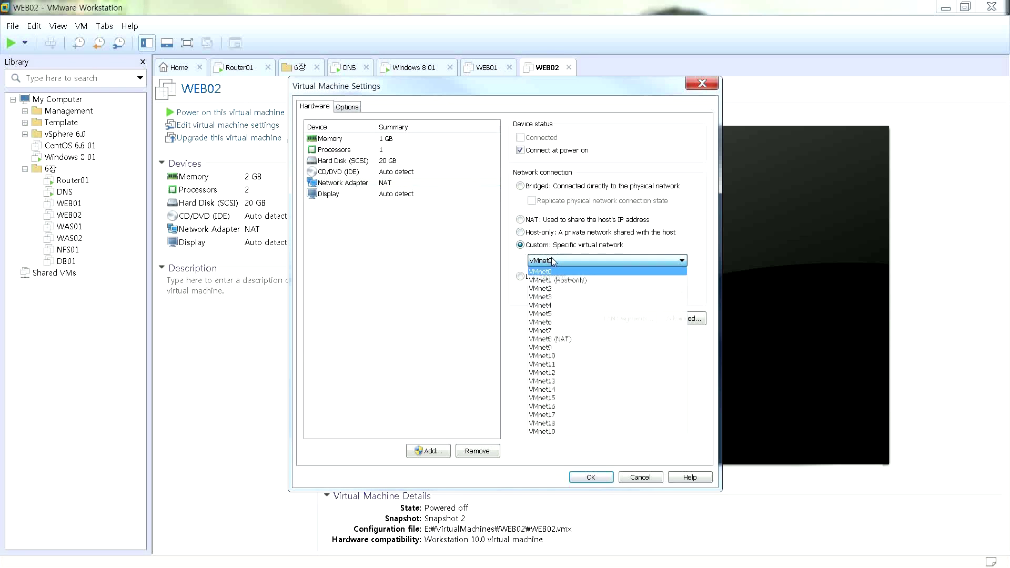
{"action": "left_click", "coordinate": [552, 297]}
{"action": "left_click", "coordinate": [591, 477]}
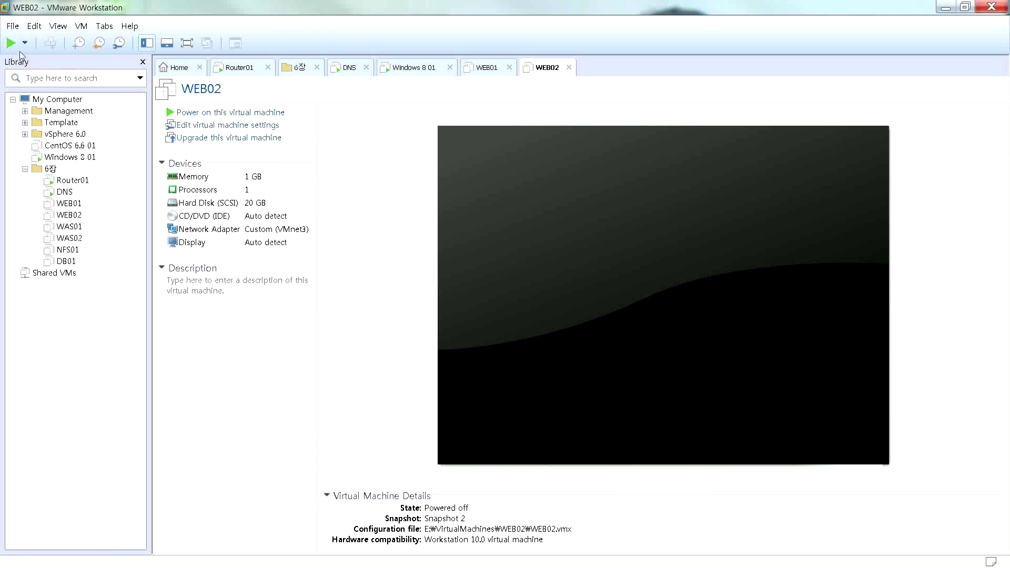
{"action": "left_click", "coordinate": [11, 43]}
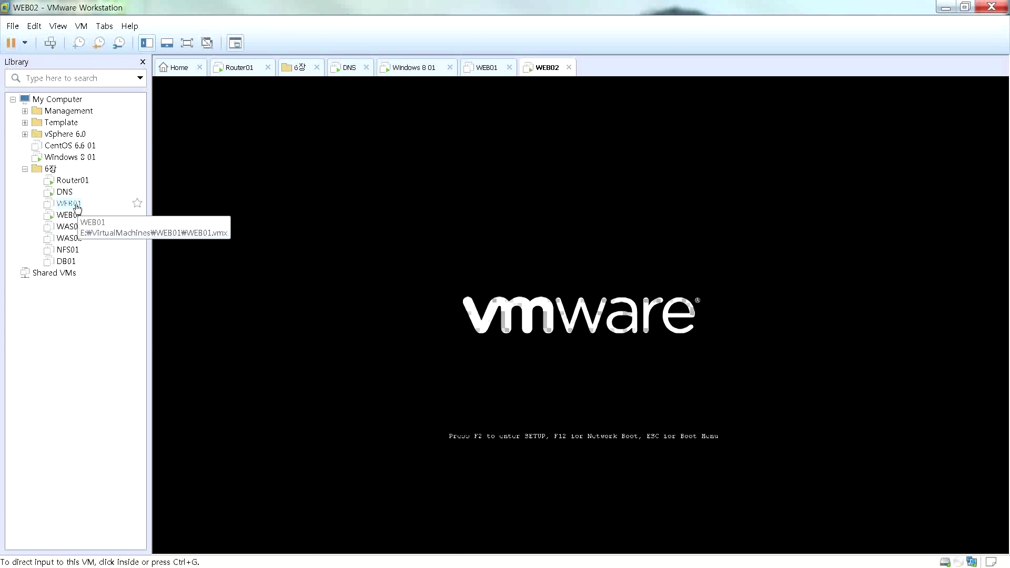
Select WEB01 in the Library and power it on
{"action": "left_click", "coordinate": [69, 203]}
{"action": "left_click", "coordinate": [18, 44]}
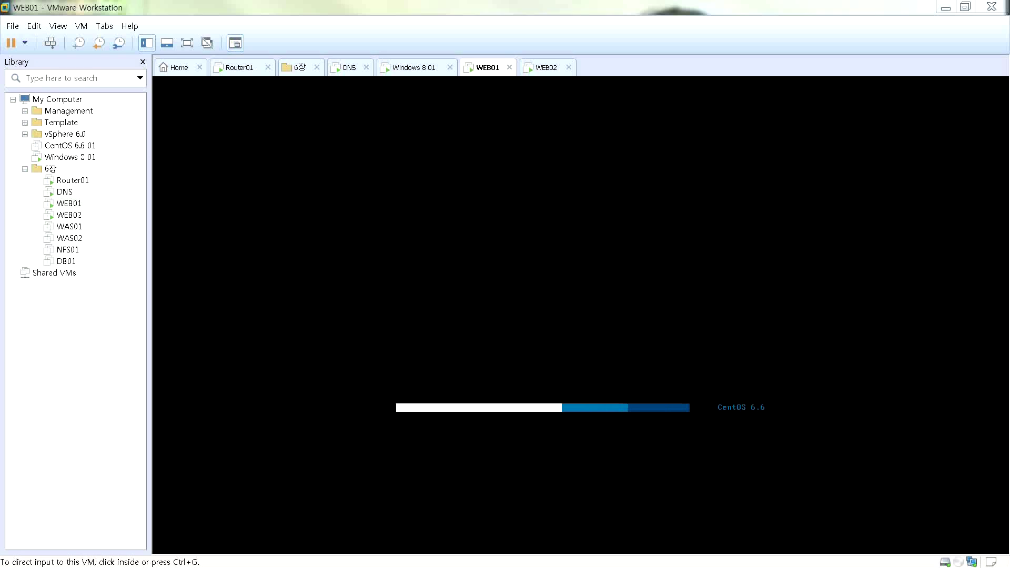
Wait for WEB01 to reach the CentOS login screen, briefly checking WEB02
{"action": "key", "text": "alt+Tab"}
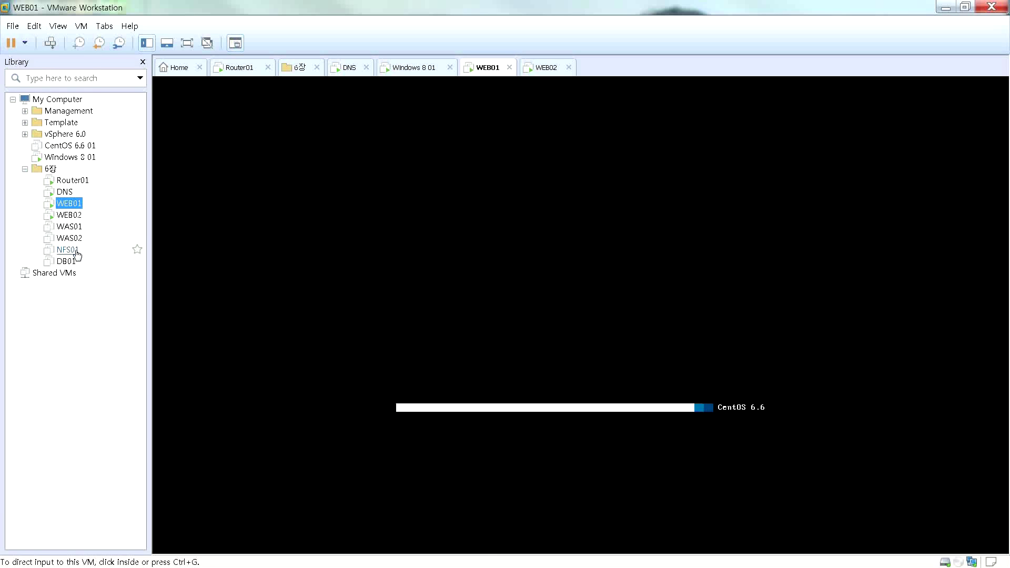
{"action": "left_click", "coordinate": [69, 215]}
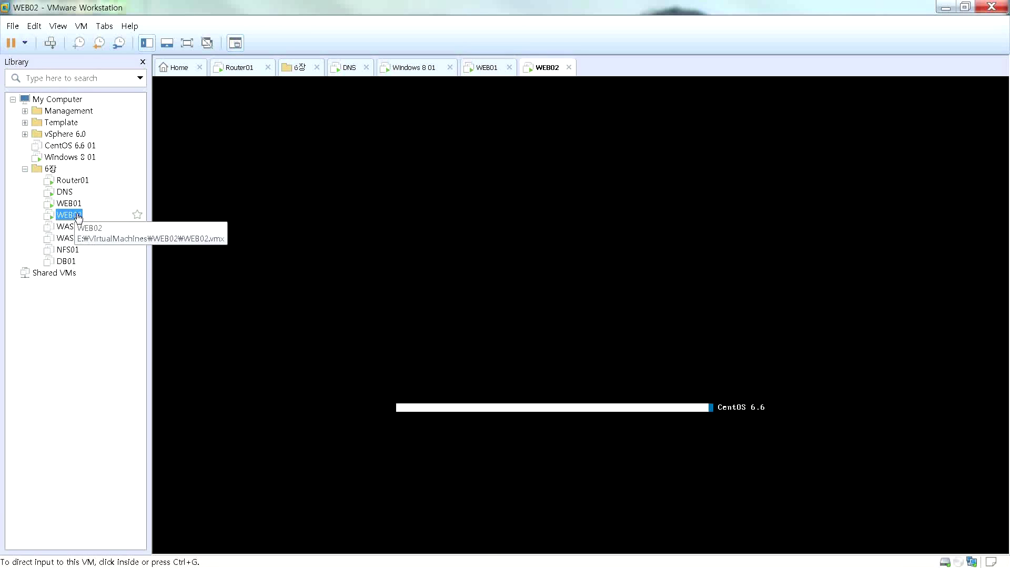
{"action": "left_click", "coordinate": [69, 203]}
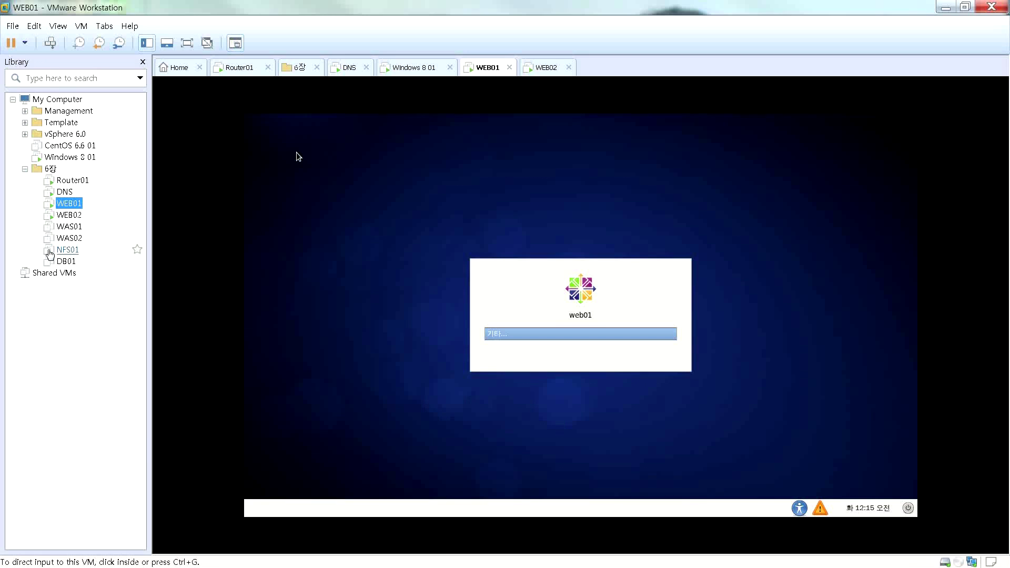
Log in to WEB01 as root through the 'Other...' username option with the account password
{"action": "left_click", "coordinate": [296, 153]}
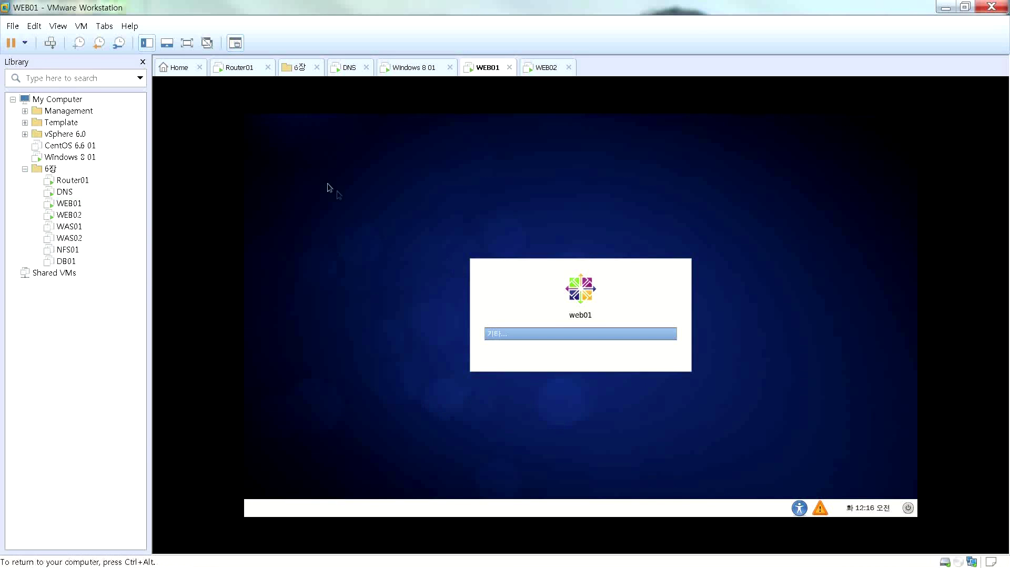
{"action": "key", "text": "Return"}
{"action": "type", "text": "root"}
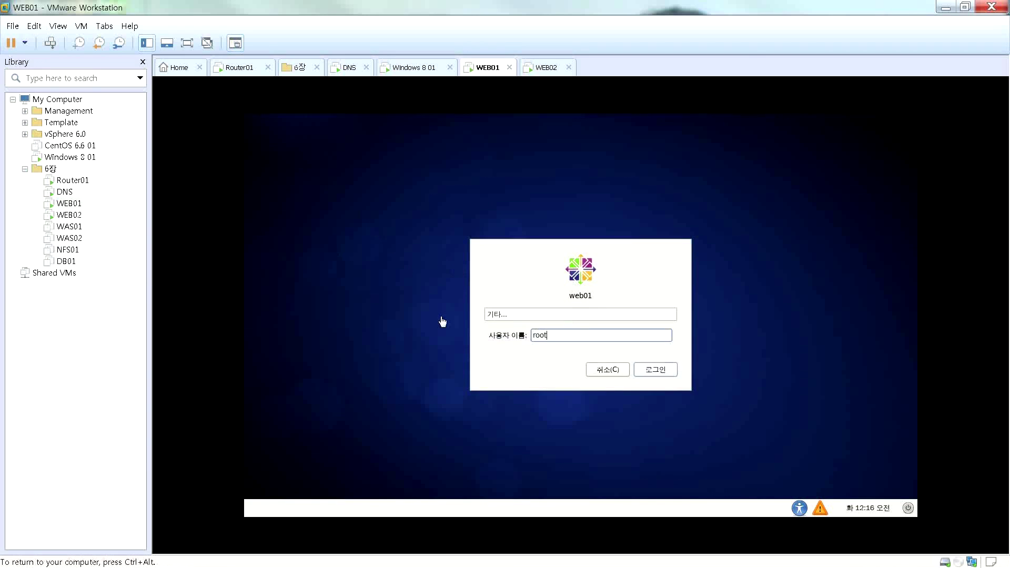
{"action": "key", "text": "Return"}
{"action": "type", "text": "********"}
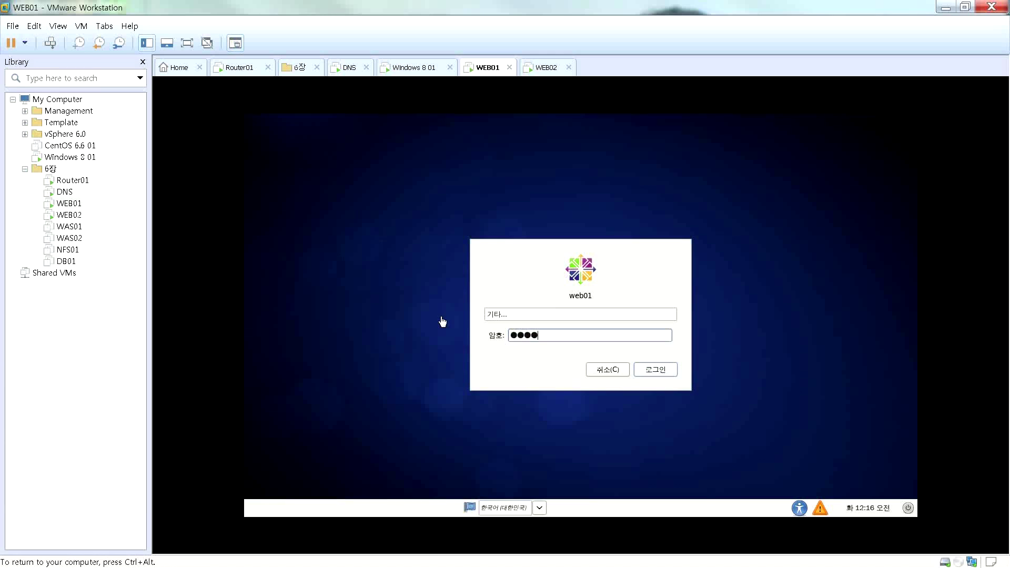
{"action": "key", "text": "Return"}
{"action": "key", "text": "ctrl+alt"}
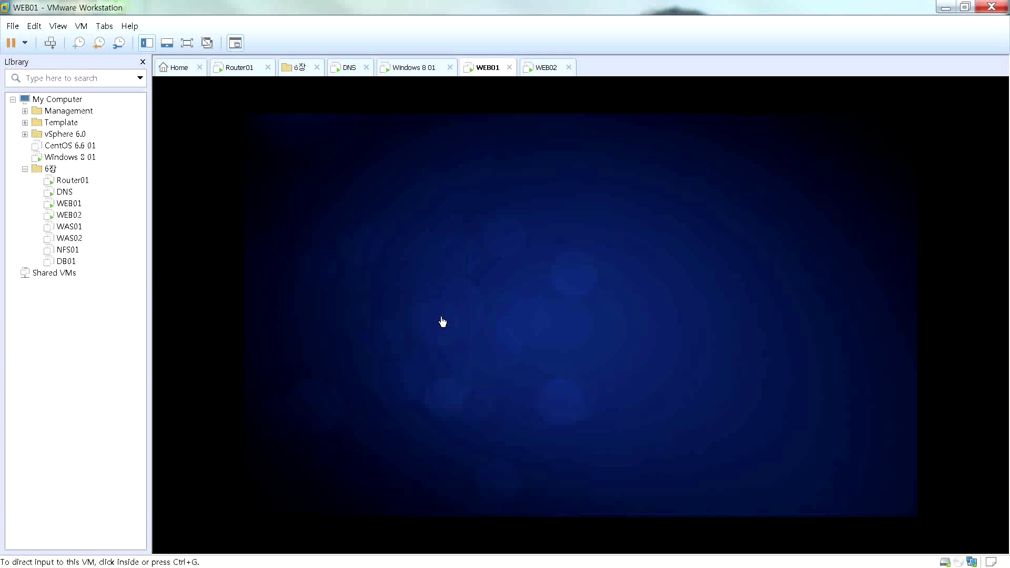
Switch to WEB02 and log in there as root with the account password
{"action": "left_click", "coordinate": [69, 215]}
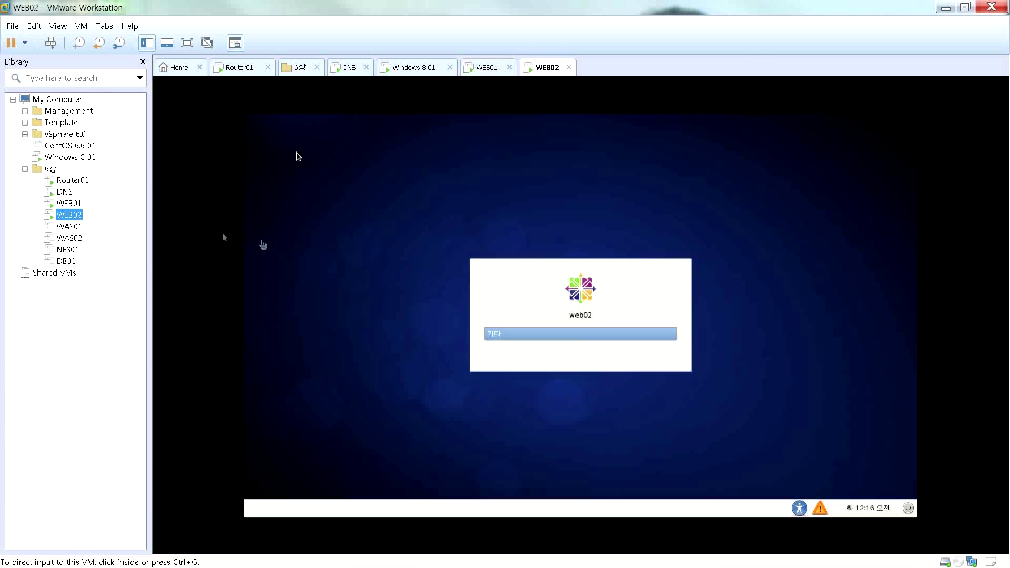
{"action": "left_click", "coordinate": [372, 286]}
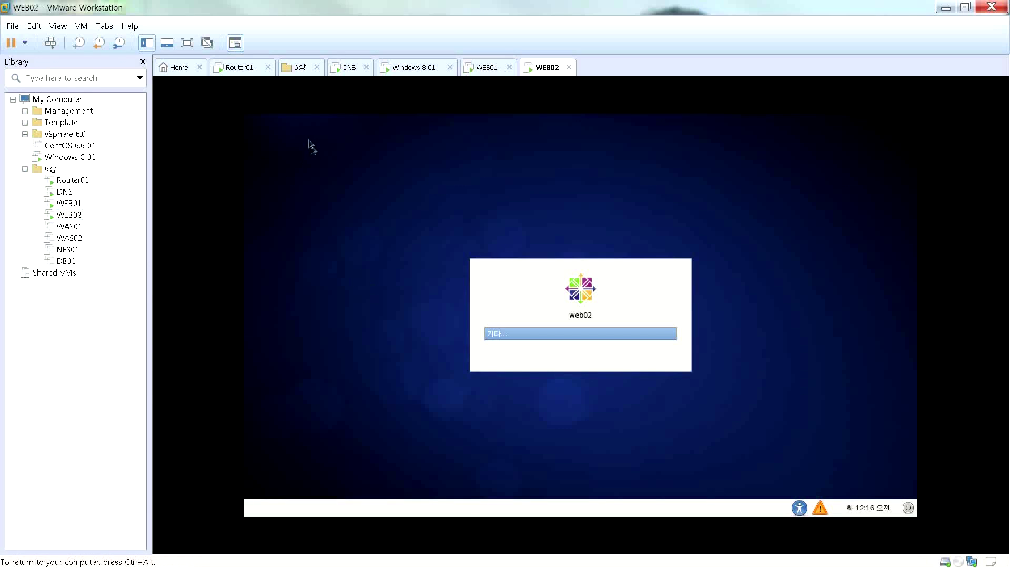
{"action": "key", "text": "Return"}
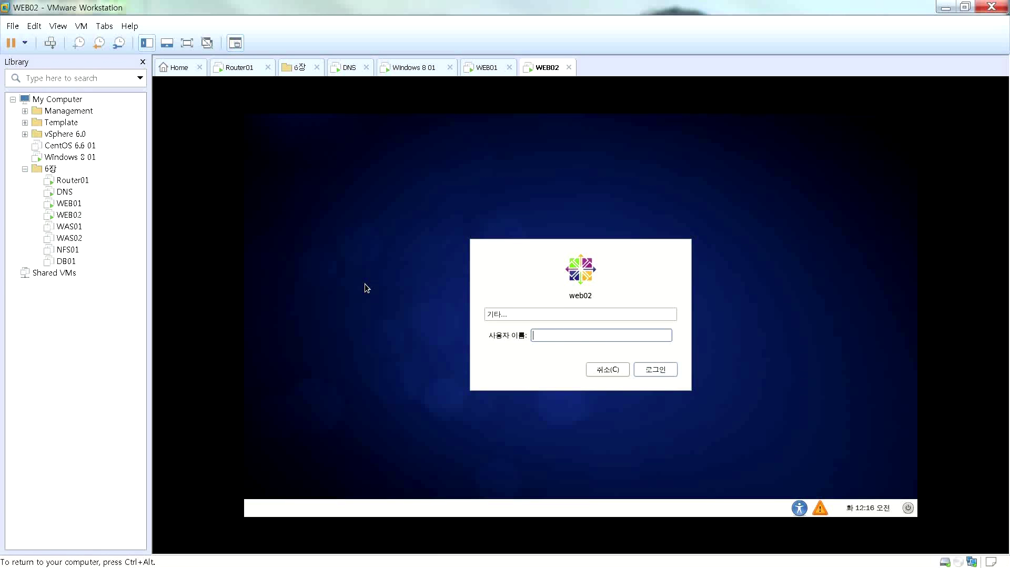
{"action": "type", "text": "root"}
{"action": "key", "text": "Return"}
{"action": "type", "text": "********"}
{"action": "key", "text": "Return"}
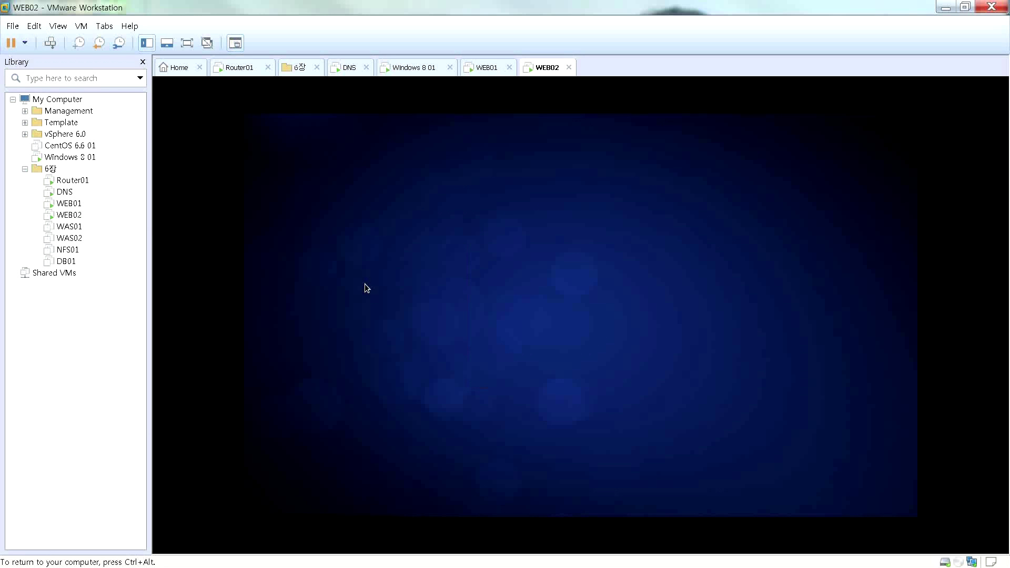
{"action": "key", "text": "ctrl+alt"}
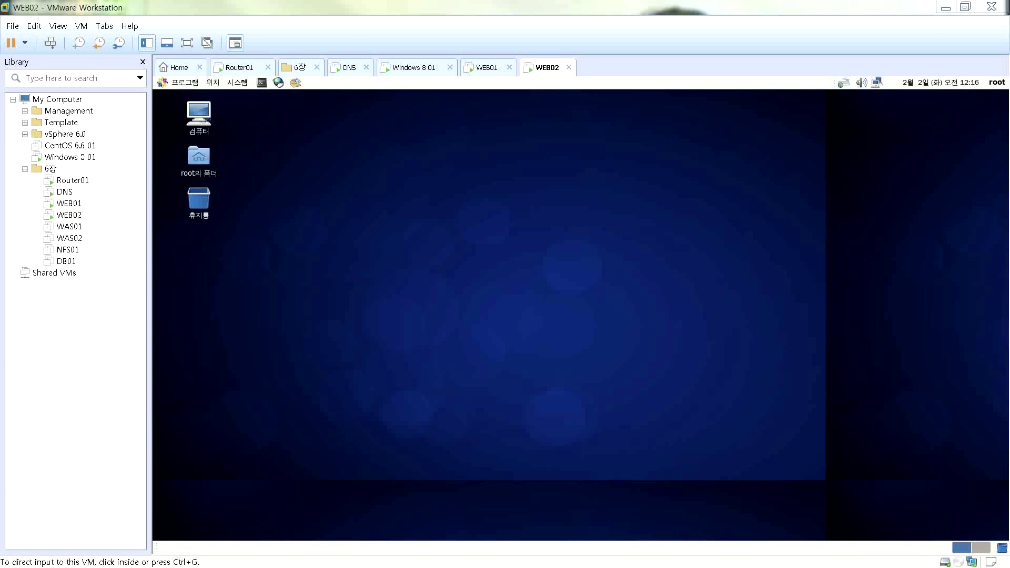
Open a panel terminal on WEB01 and WEB02, enlarging each with Ctrl++, then return to WEB01
{"action": "left_click", "coordinate": [82, 204]}
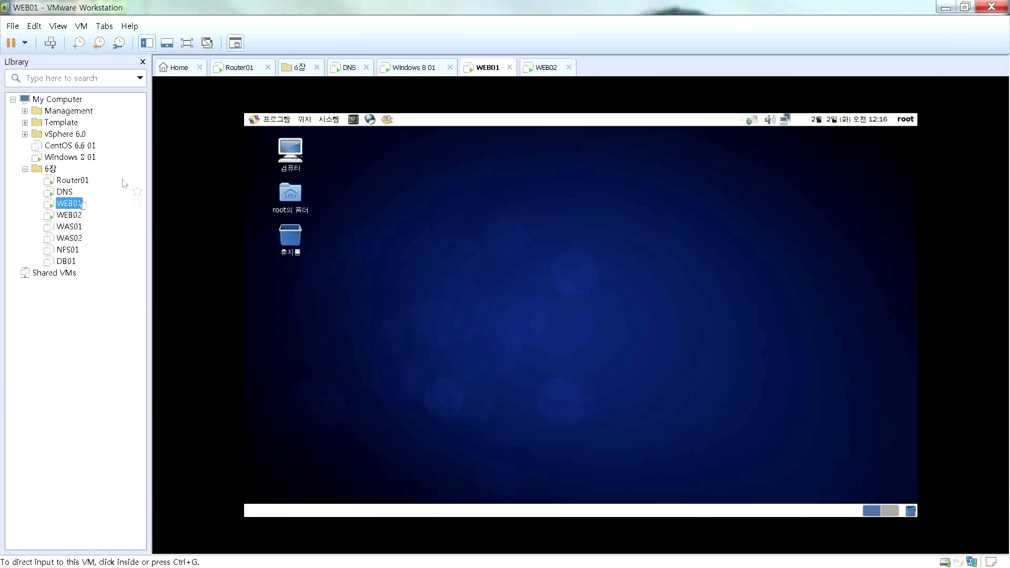
{"action": "left_click", "coordinate": [261, 83]}
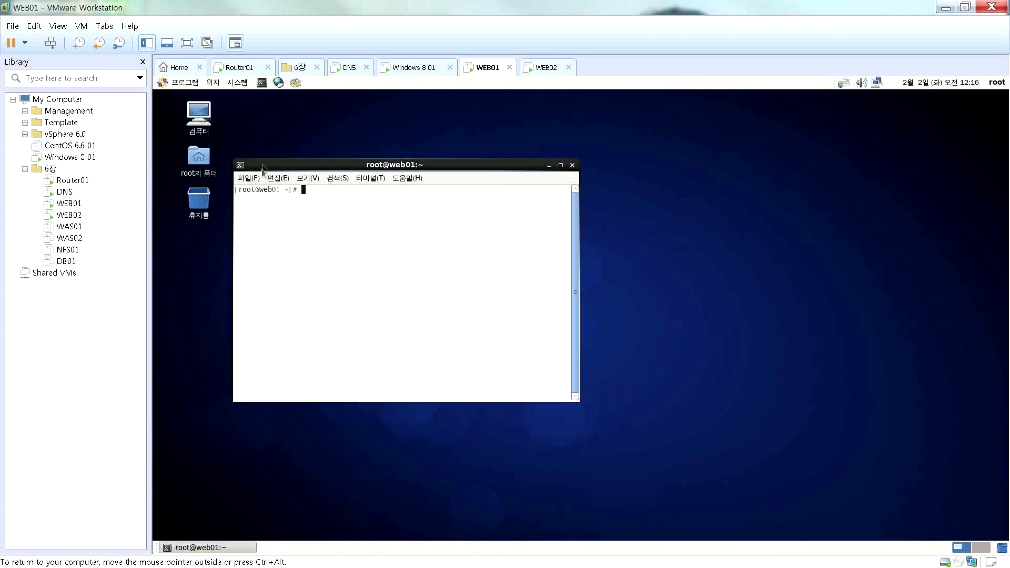
{"action": "key", "text": "ctrl+plus"}
{"action": "key", "text": "ctrl+plus"}
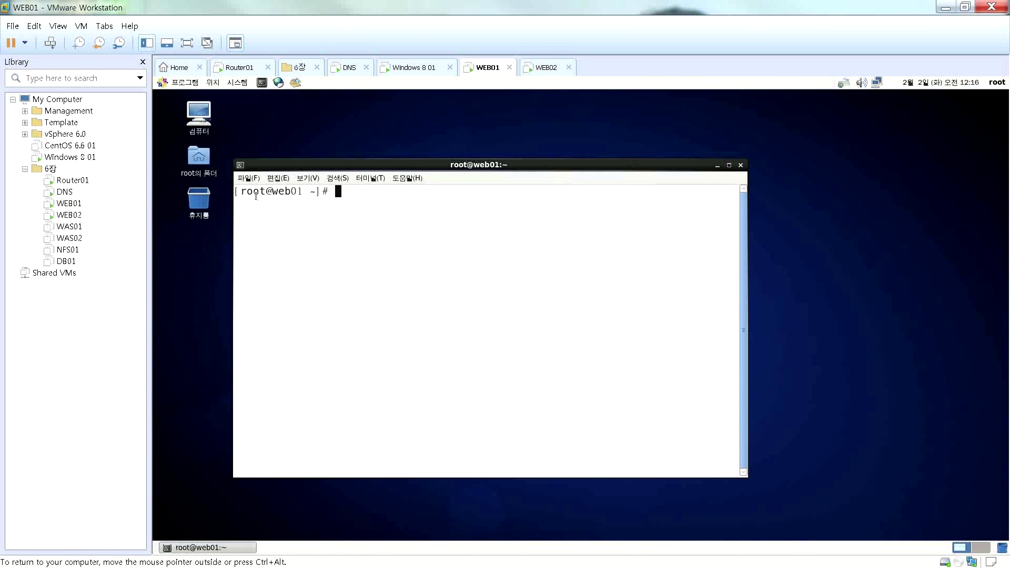
{"action": "left_click", "coordinate": [69, 215]}
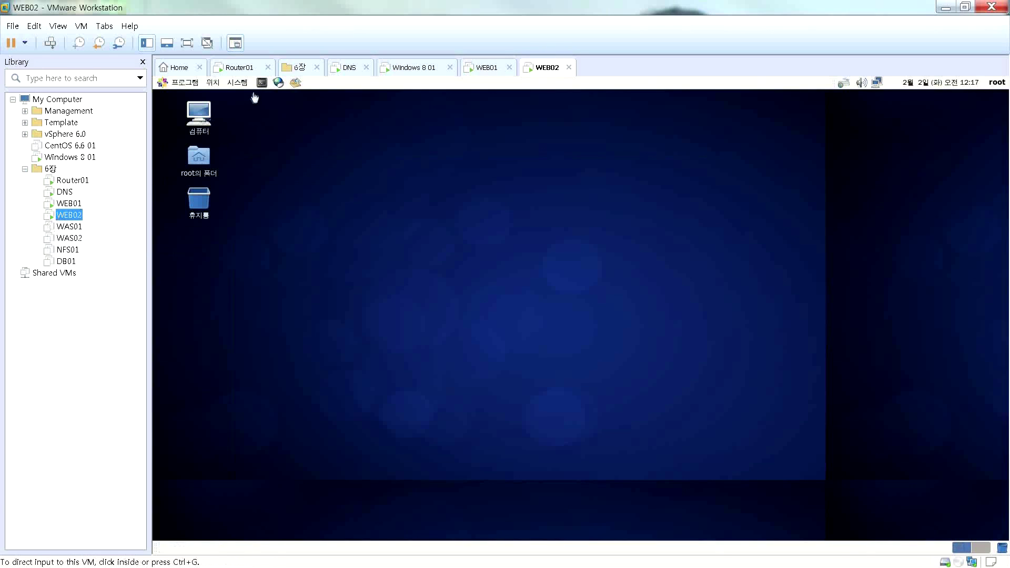
{"action": "left_click", "coordinate": [262, 82]}
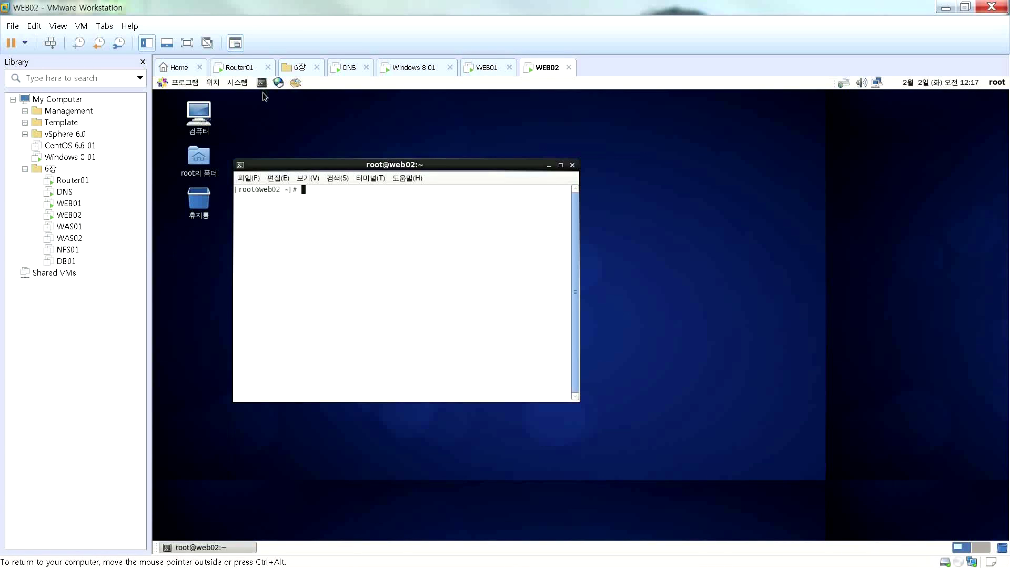
{"action": "key", "text": "ctrl+plus"}
{"action": "key", "text": "ctrl+plus"}
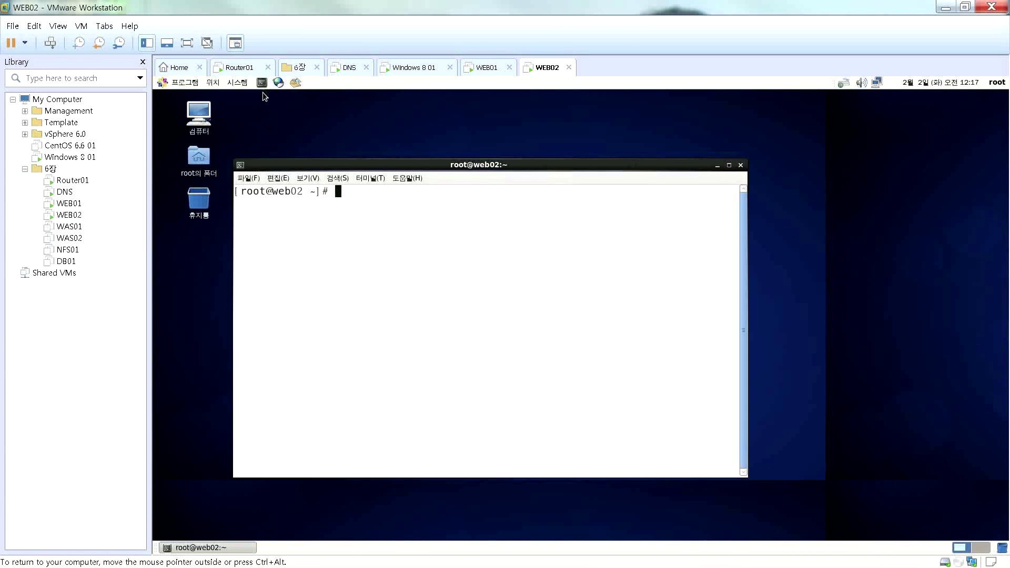
{"action": "left_click", "coordinate": [68, 205]}
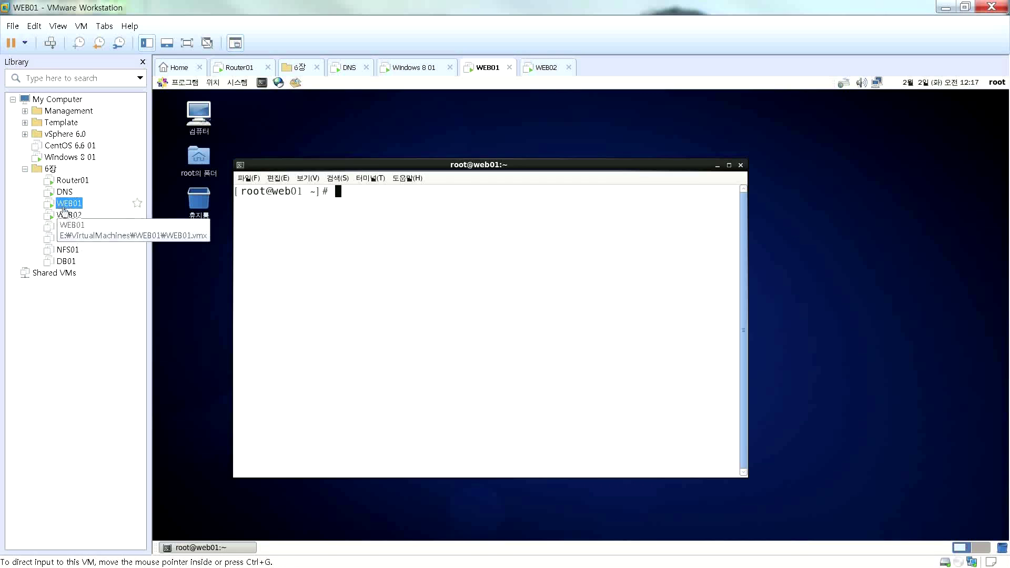
Set WEB01's CD/DVD drive to the CentOS 6.6 ISO, connected now and at power on
{"action": "key", "text": "ctrl+d"}
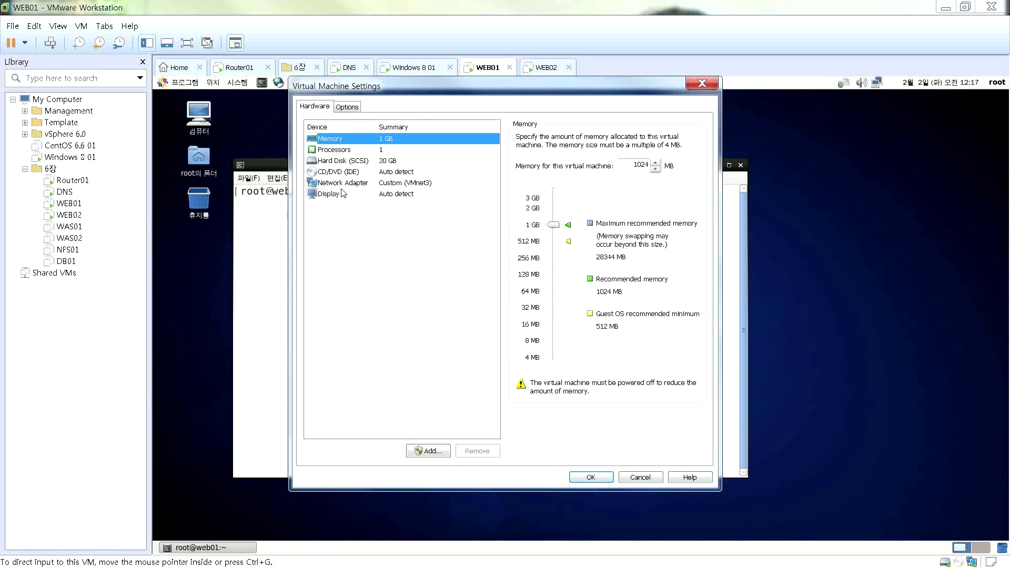
{"action": "left_click", "coordinate": [347, 175]}
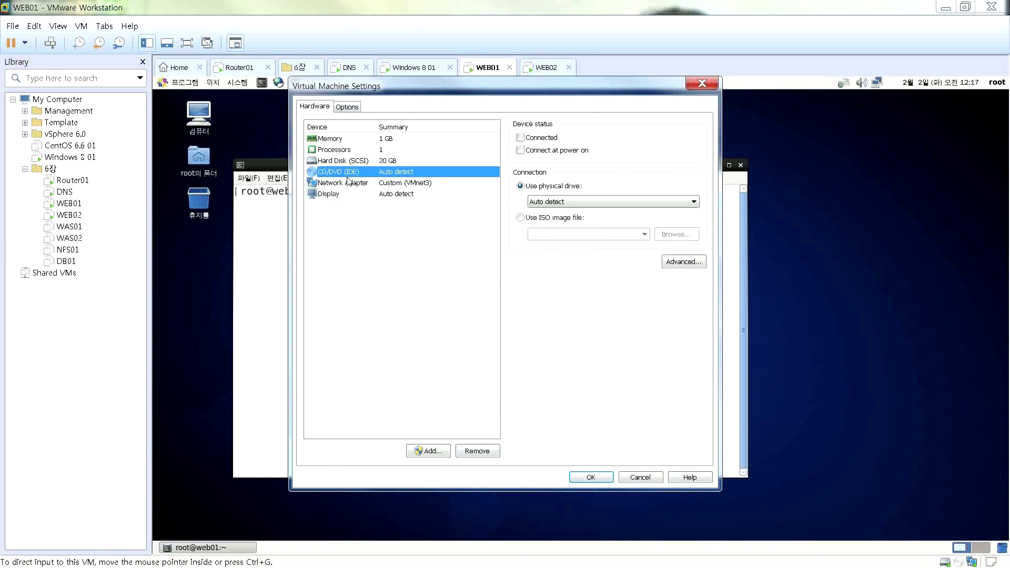
{"action": "left_click", "coordinate": [577, 218]}
{"action": "left_click", "coordinate": [645, 234]}
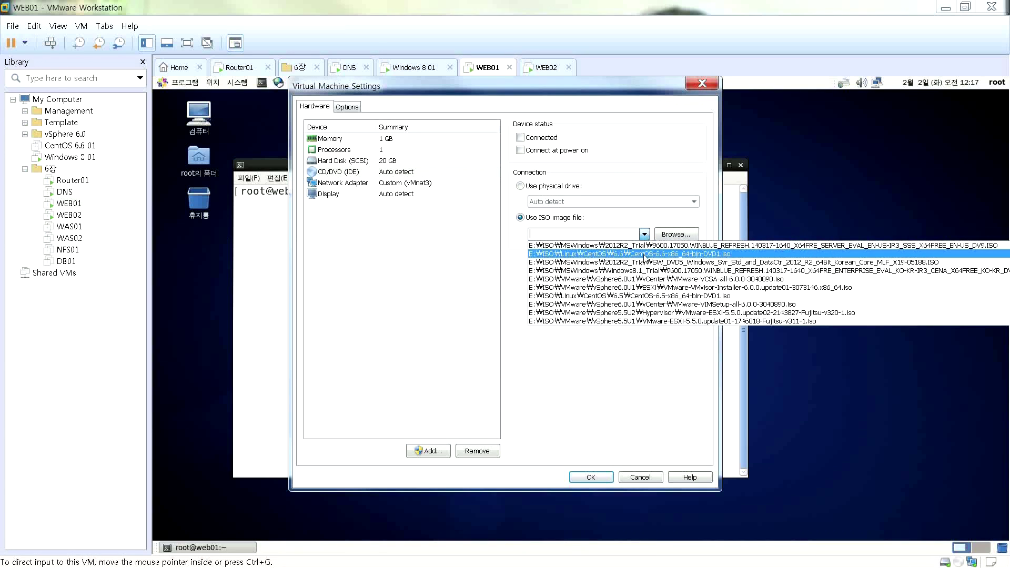
{"action": "left_click", "coordinate": [644, 254]}
{"action": "left_click", "coordinate": [645, 234]}
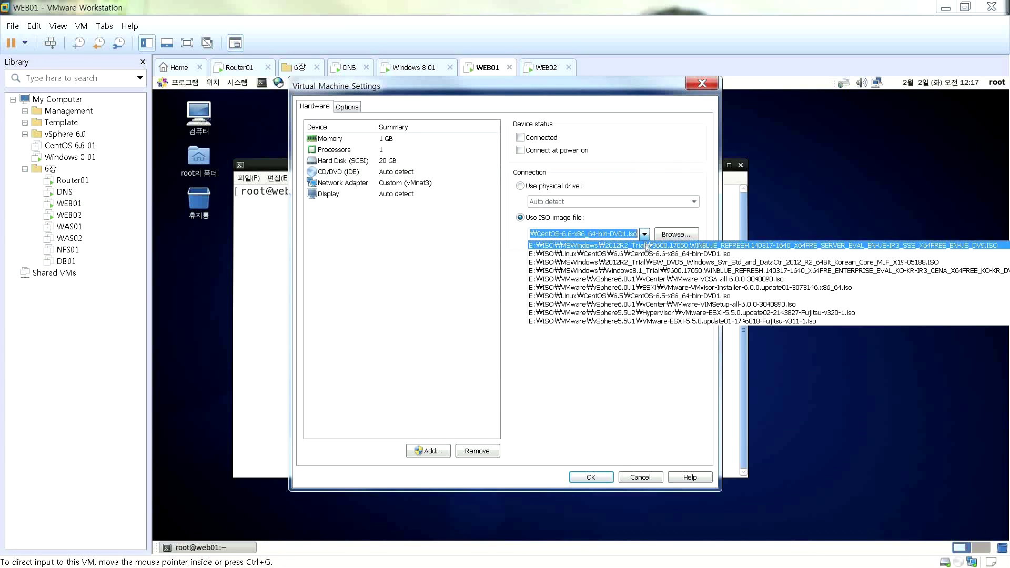
{"action": "left_click", "coordinate": [646, 254]}
{"action": "left_click", "coordinate": [645, 235]}
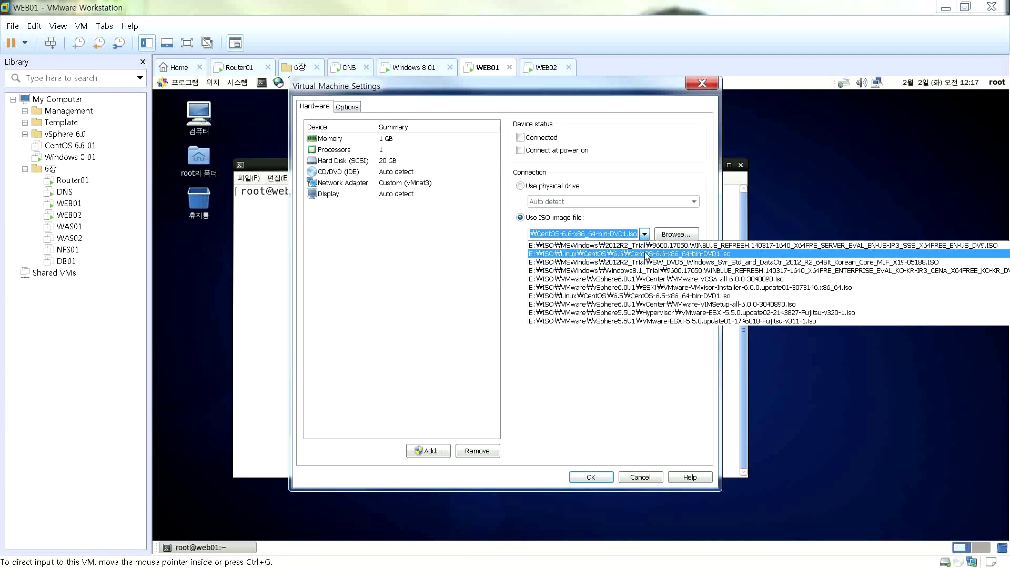
{"action": "left_click", "coordinate": [646, 255]}
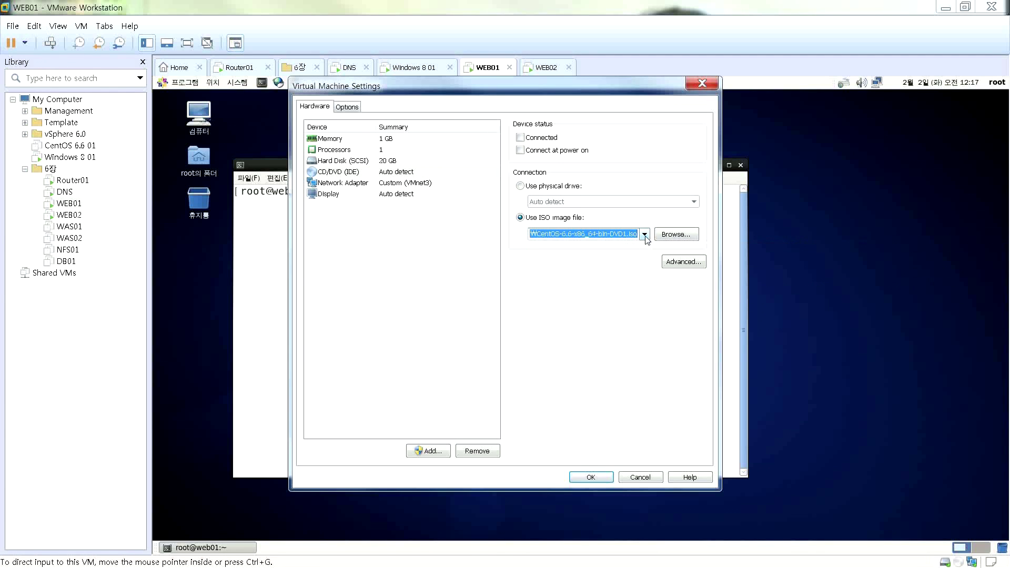
{"action": "left_click", "coordinate": [645, 235]}
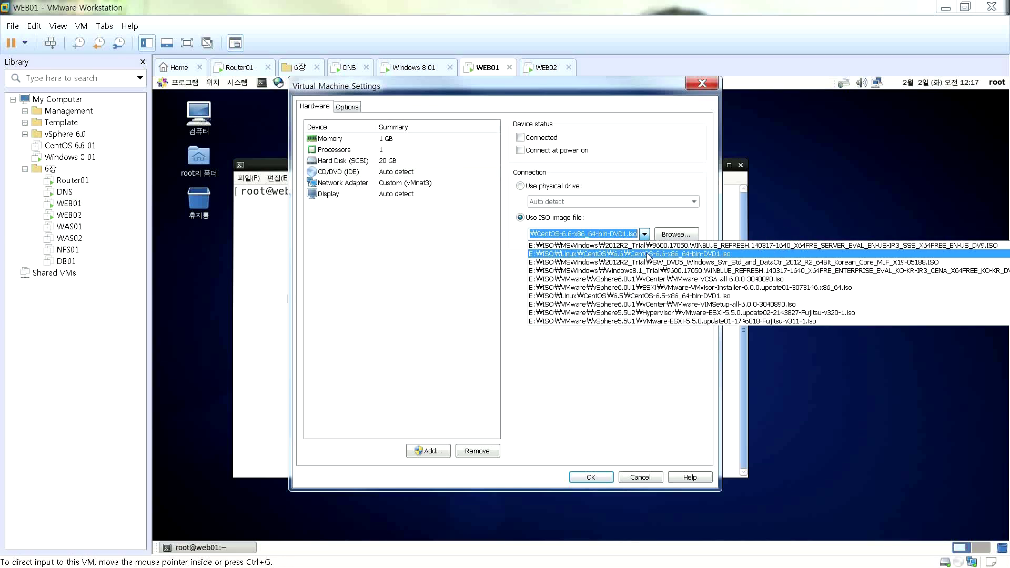
{"action": "left_click", "coordinate": [649, 256]}
{"action": "left_click", "coordinate": [538, 140]}
{"action": "left_click", "coordinate": [538, 152]}
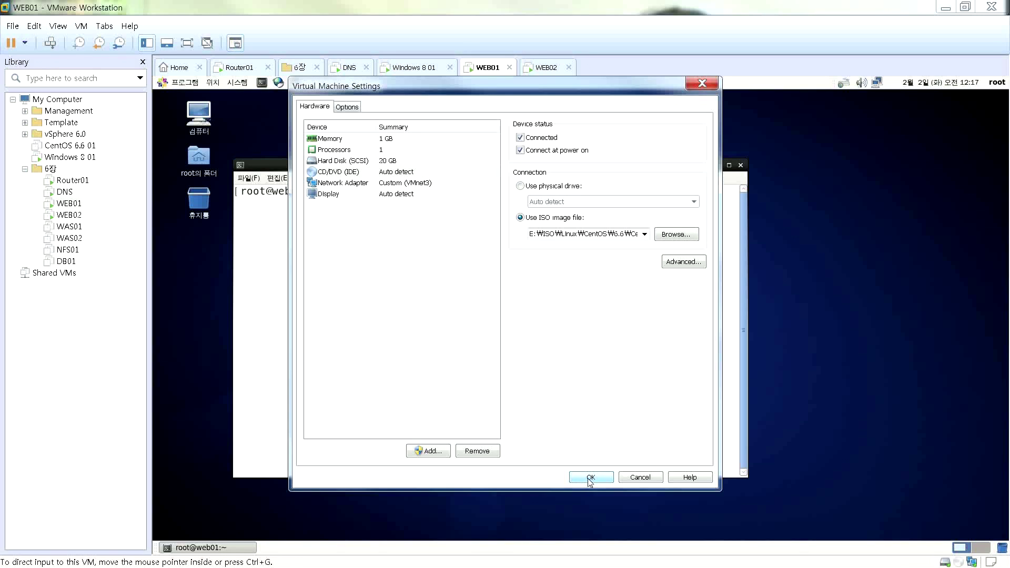
{"action": "left_click", "coordinate": [591, 477]}
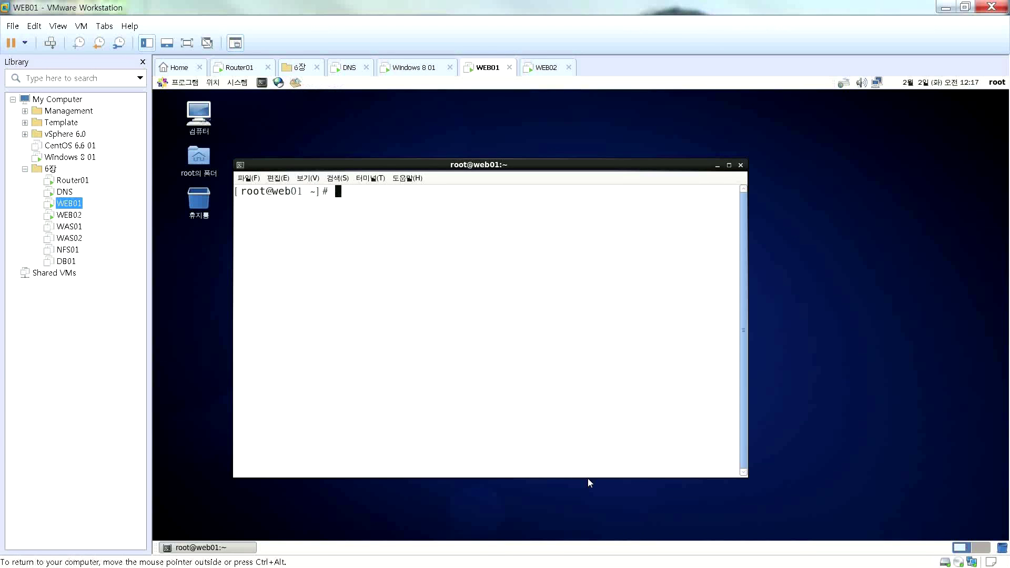
Give WEB02's CD/DVD drive the same CentOS 6.6 DVD ISO, connected now and at power on
{"action": "left_click", "coordinate": [68, 215]}
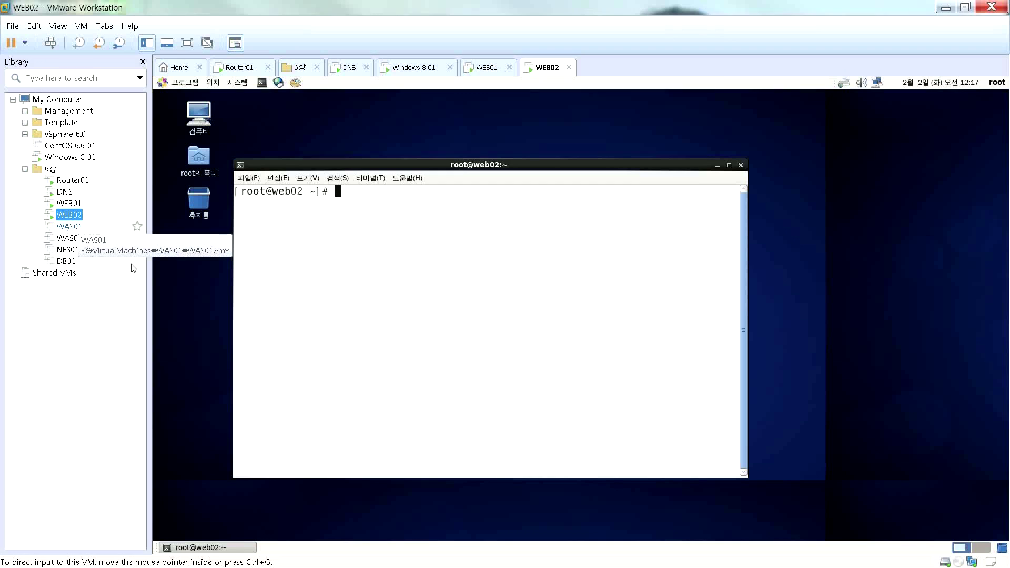
{"action": "key", "text": "ctrl+d"}
{"action": "left_click", "coordinate": [389, 183]}
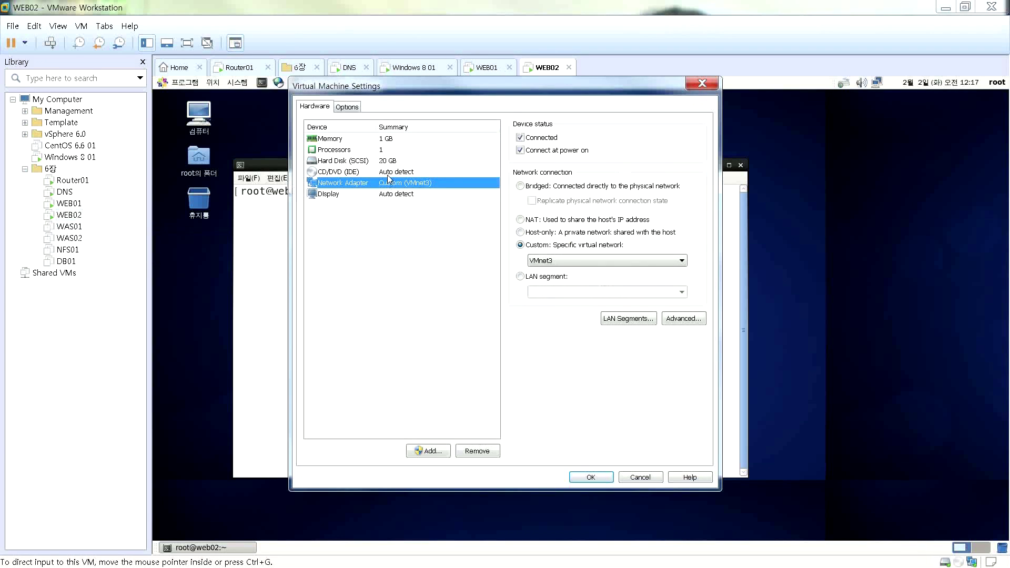
{"action": "left_click", "coordinate": [404, 173]}
{"action": "left_click", "coordinate": [538, 218]}
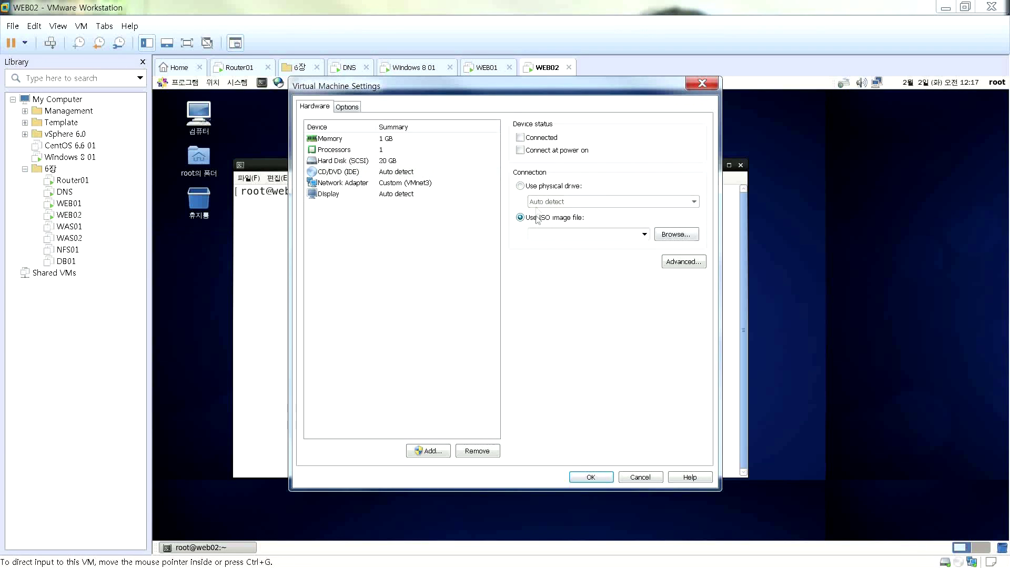
{"action": "left_click", "coordinate": [540, 151]}
{"action": "left_click", "coordinate": [539, 139]}
{"action": "left_click", "coordinate": [645, 234]}
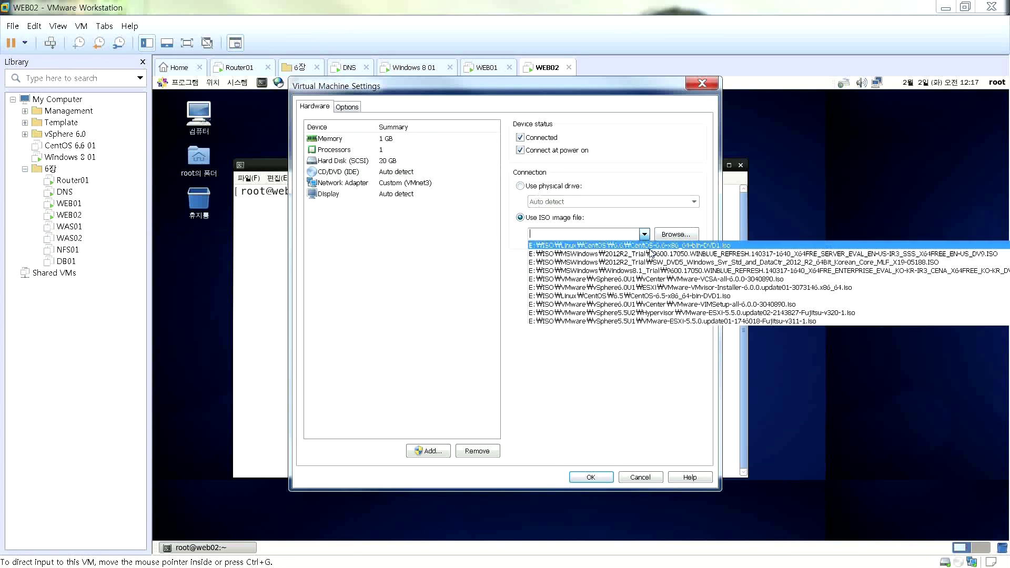
{"action": "left_click", "coordinate": [631, 246]}
{"action": "left_click", "coordinate": [579, 478]}
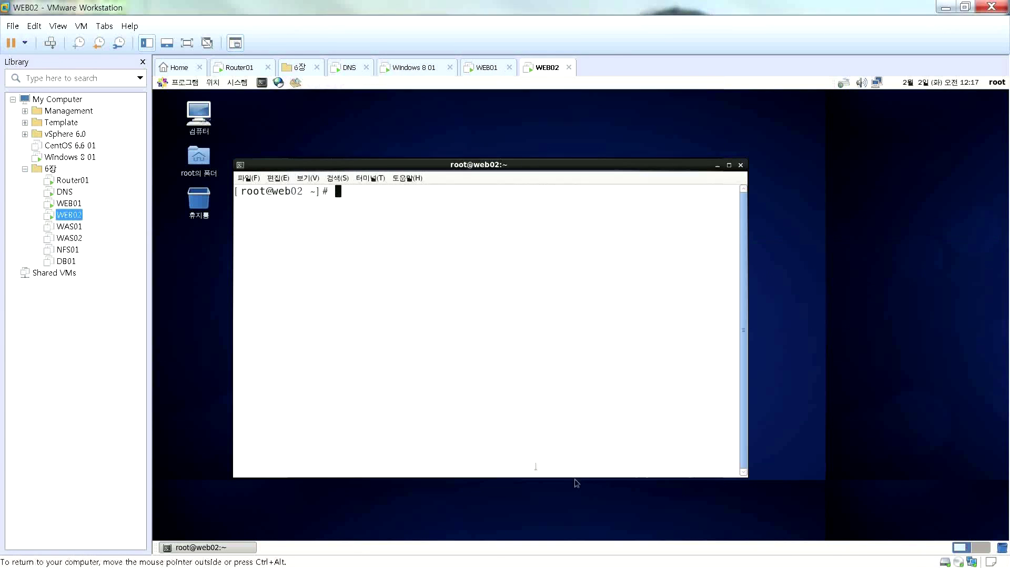
On WEB01, close the disc's file window and run df in the terminal
{"action": "left_click", "coordinate": [69, 203]}
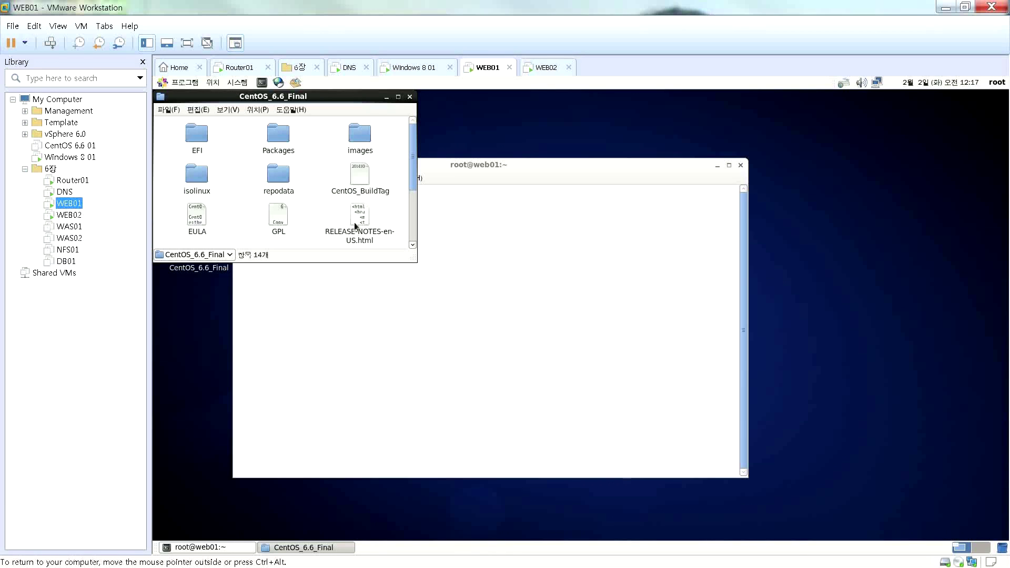
{"action": "left_click", "coordinate": [410, 97]}
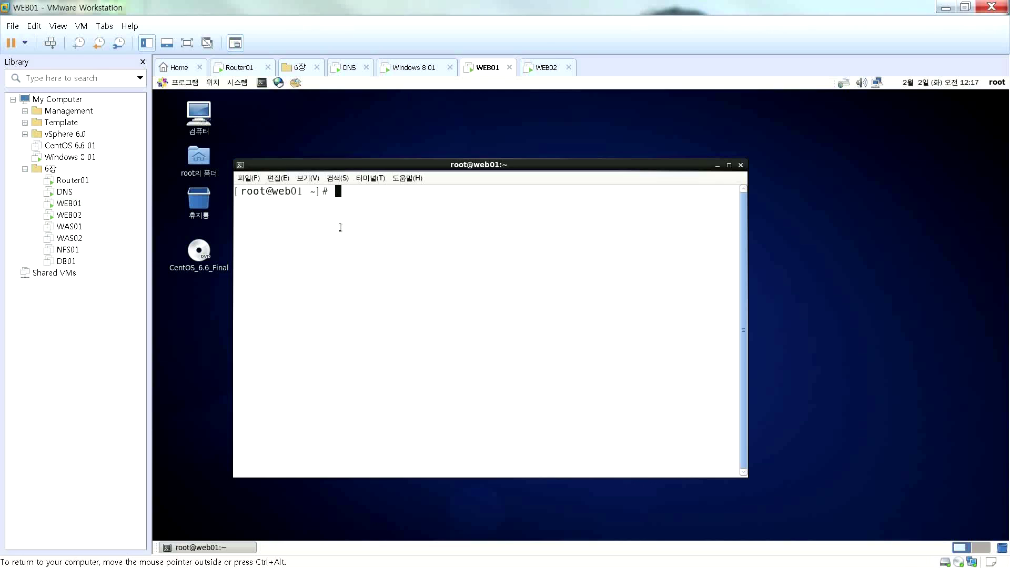
{"action": "triple_click", "coordinate": [335, 316]}
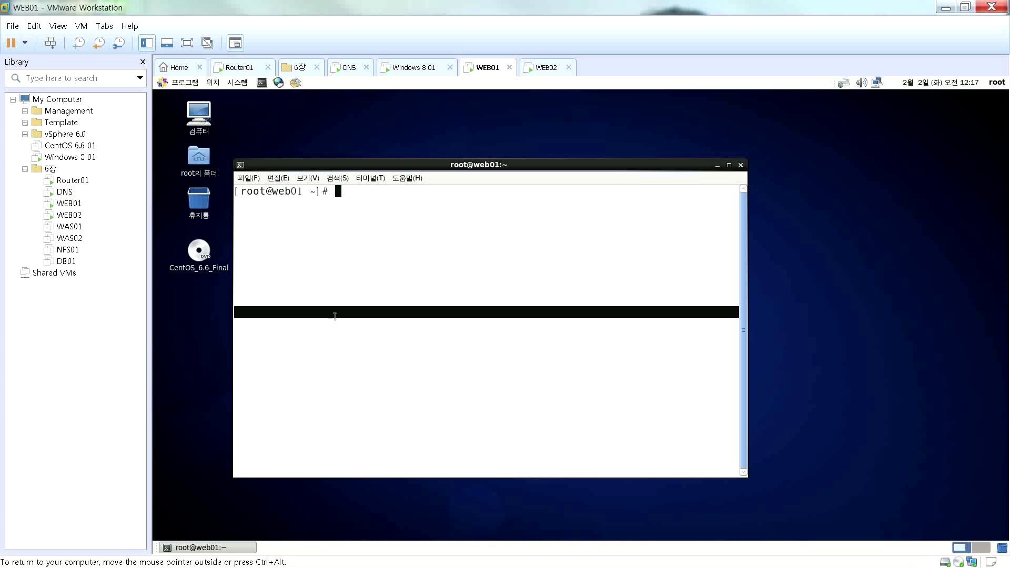
{"action": "key", "text": "Return"}
{"action": "key", "text": "Return"}
{"action": "type", "text": "df"}
{"action": "key", "text": "Return"}
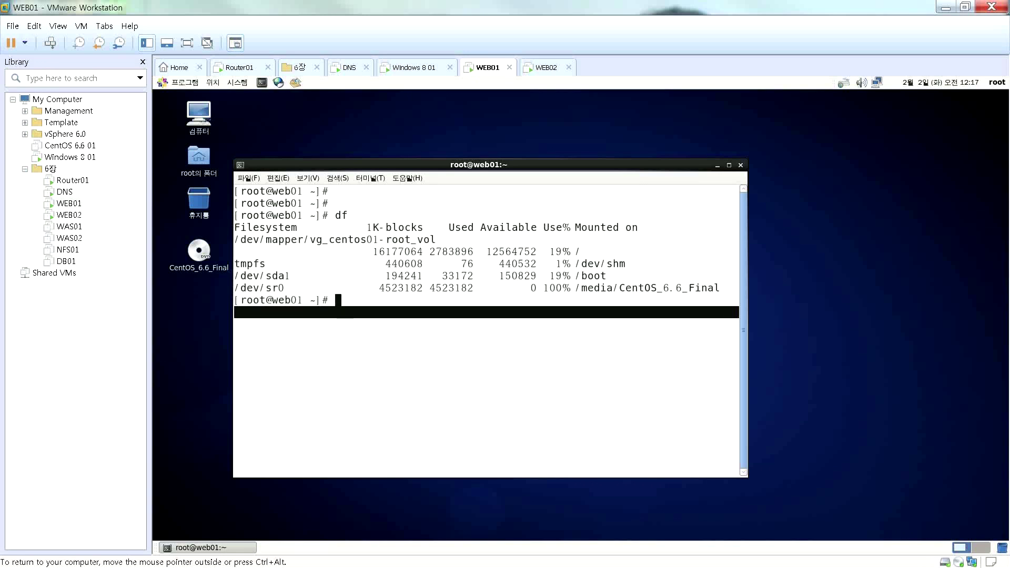
Change into the disc's mount directory /media/CentOS_6.6_Final using the copied path
{"action": "triple_click", "coordinate": [389, 421]}
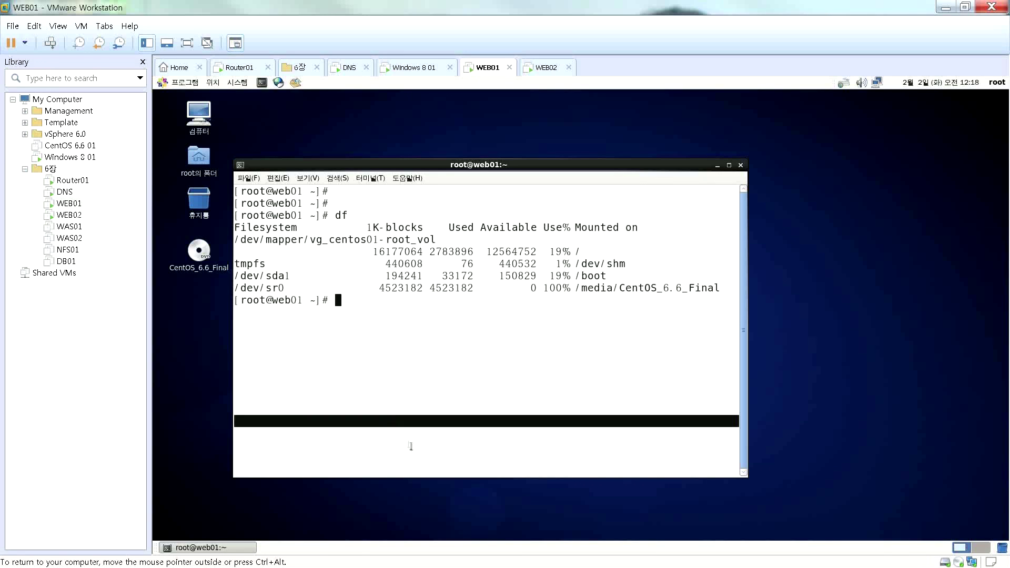
{"action": "left_click", "coordinate": [609, 288]}
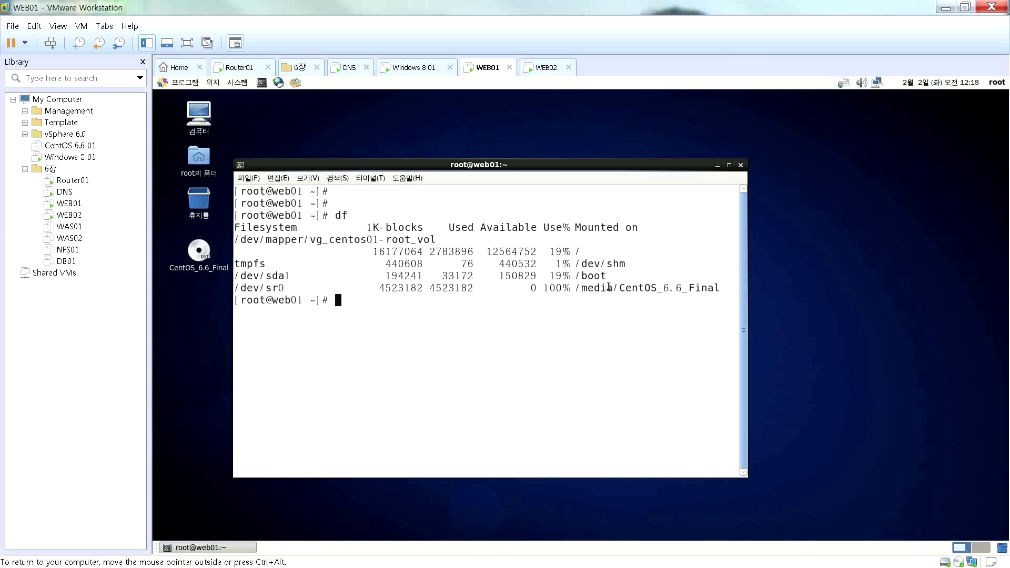
{"action": "double_click", "coordinate": [609, 287]}
{"action": "key", "text": "ctrl+c"}
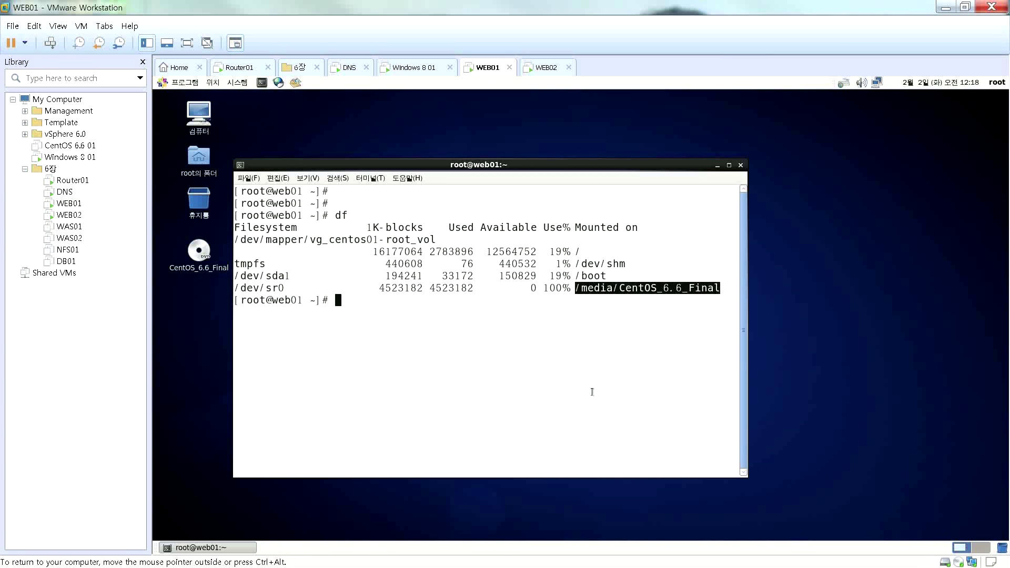
{"action": "type", "text": "cd"}
{"action": "key", "text": "shift+Insert"}
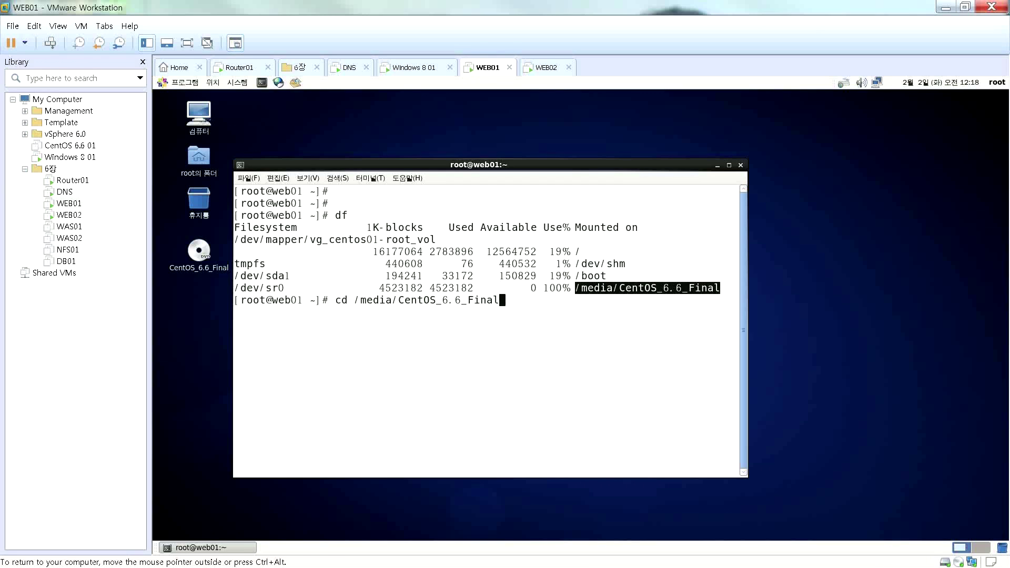
{"action": "key", "text": "Return"}
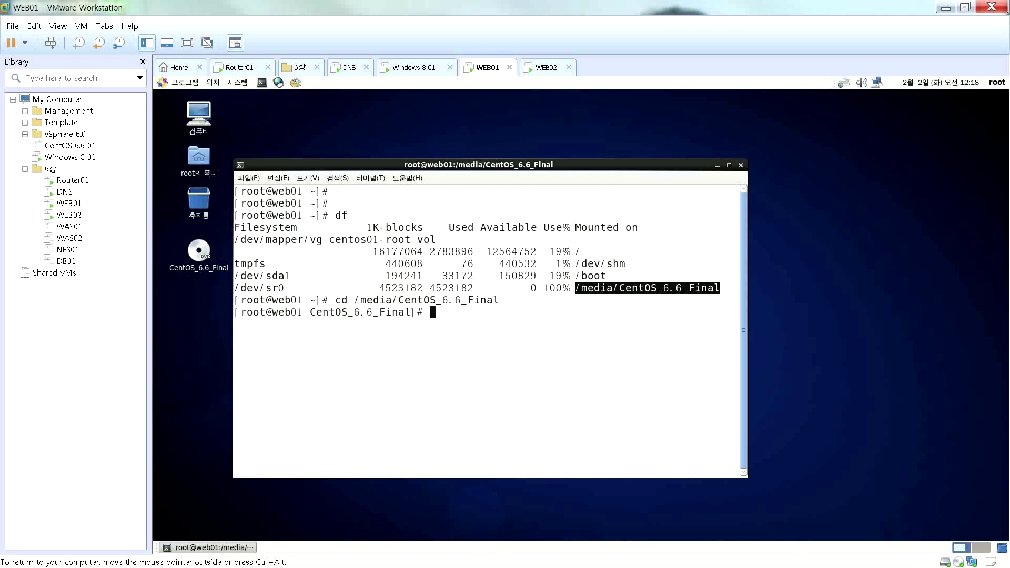
List the disc's top-level contents and cd into Packages/
{"action": "left_click", "coordinate": [630, 339]}
{"action": "double_click", "coordinate": [629, 287]}
{"action": "type", "text": "ls"}
{"action": "key", "text": "Return"}
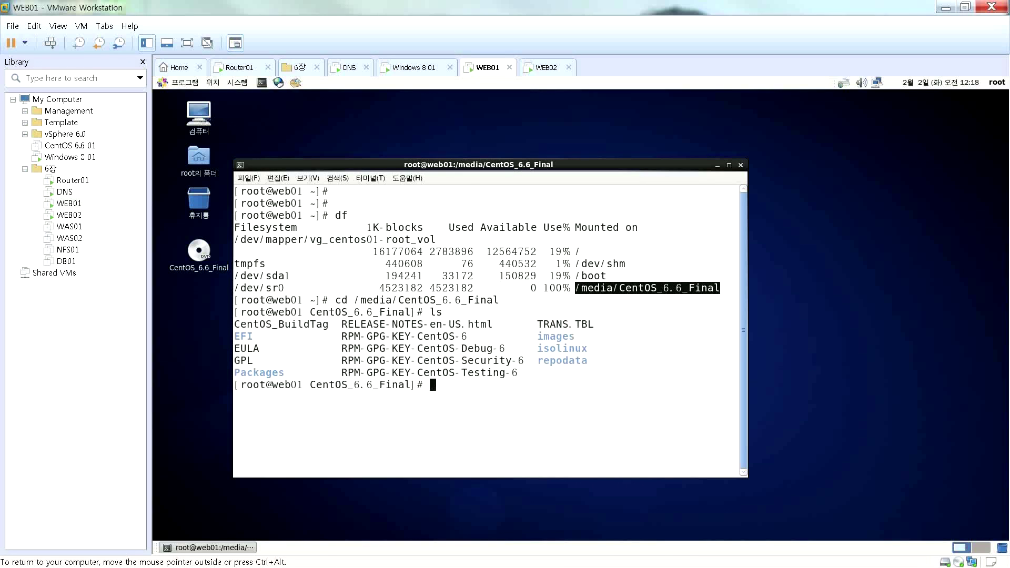
{"action": "type", "text": "cd Packages/"}
{"action": "key", "text": "Return"}
{"action": "key", "text": "Return"}
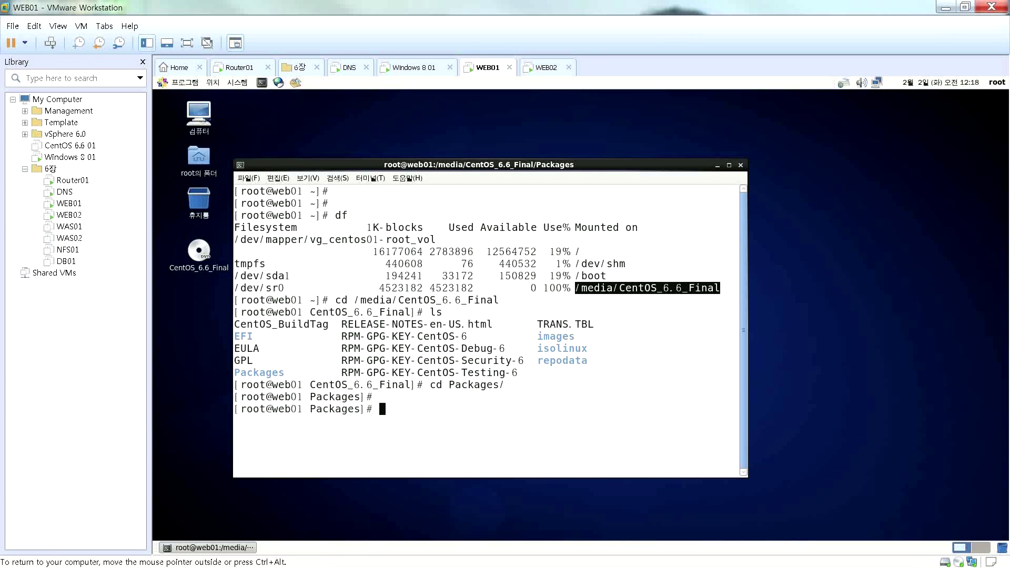
Count the Packages files with ls | wc -l (4185), list apr*, and type rpm -ivh
{"action": "type", "text": "ls | wc -l"}
{"action": "key", "text": "Return"}
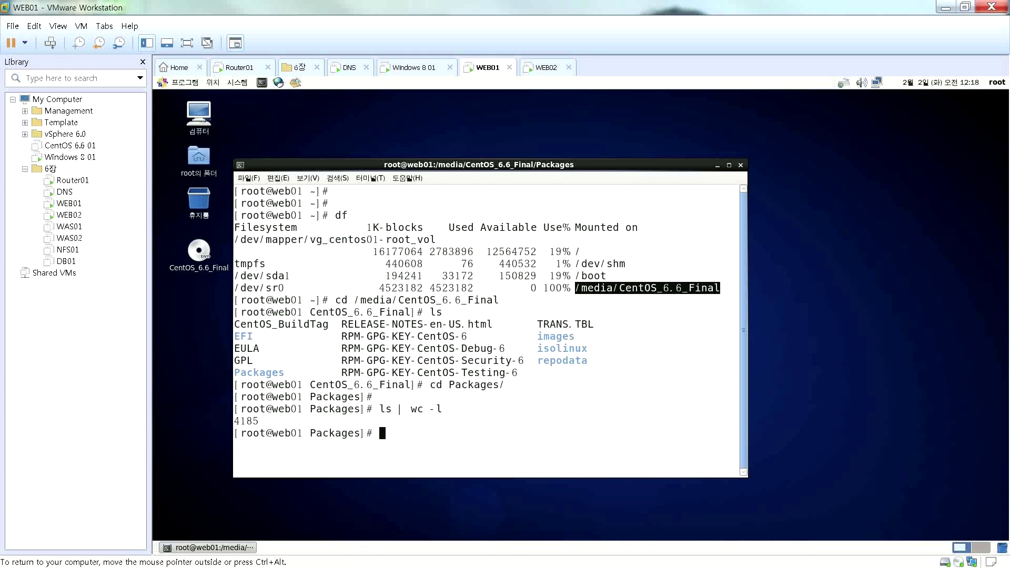
{"action": "type", "text": "ls apr*"}
{"action": "key", "text": "Return"}
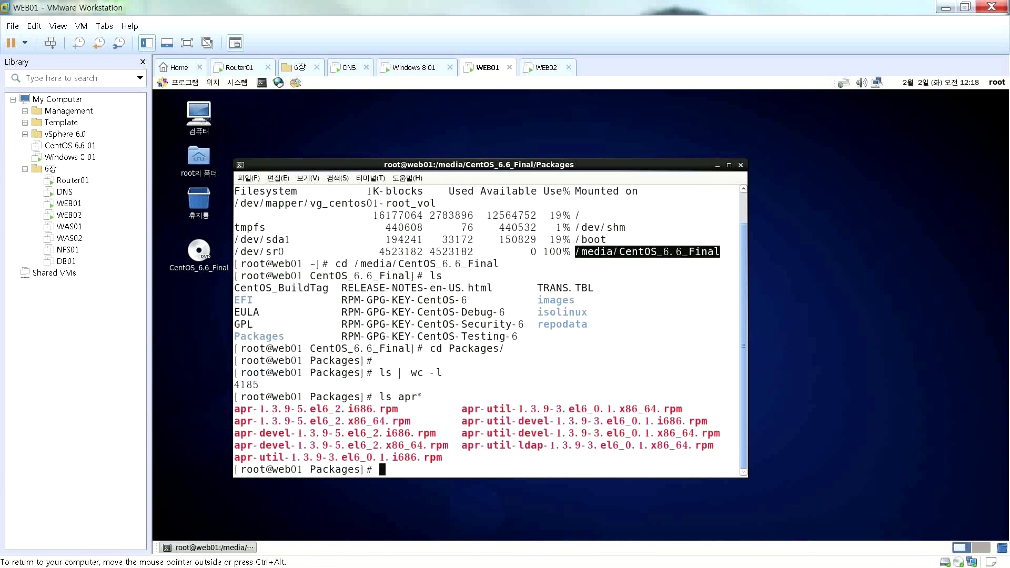
{"action": "key", "text": "Return"}
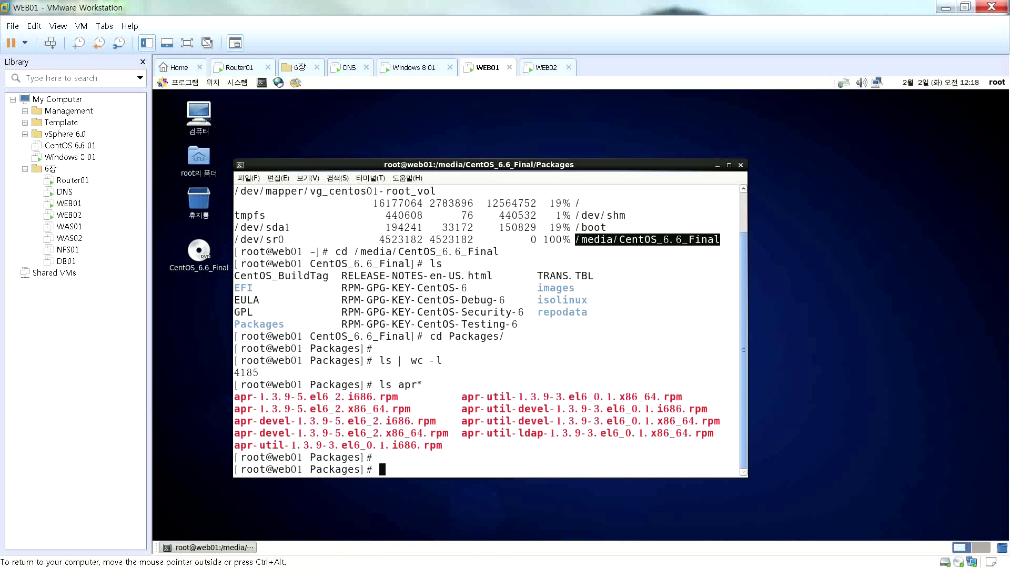
{"action": "type", "text": "rpm -ivh"}
Try installing apr-1.3.9-5.el6_2.i686.rpm with rpm -ivh; it fails on missing libc dependencies
{"action": "double_click", "coordinate": [362, 397]}
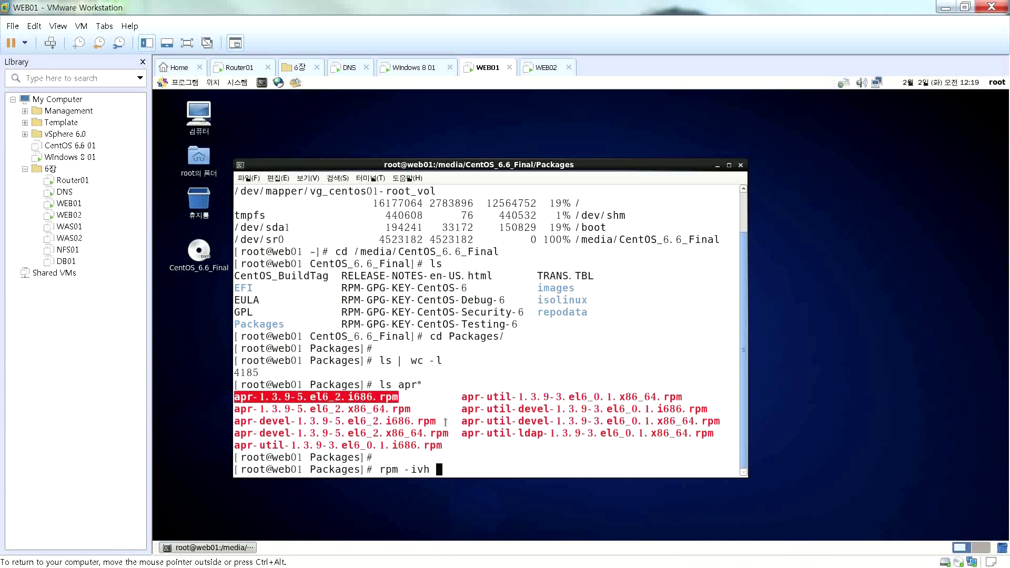
{"action": "middle_click", "coordinate": [445, 422]}
{"action": "key", "text": "Return"}
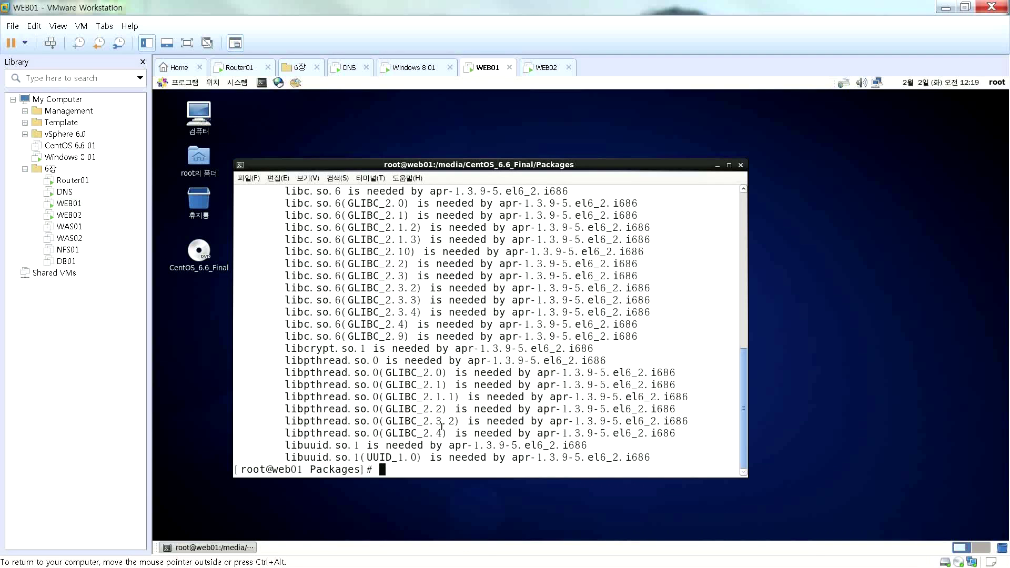
List the apr* files again and retype rpm -ivh apr-1.3.9-5.el6_2.i686.rpm
{"action": "type", "text": "ls apr*"}
{"action": "key", "text": "Return"}
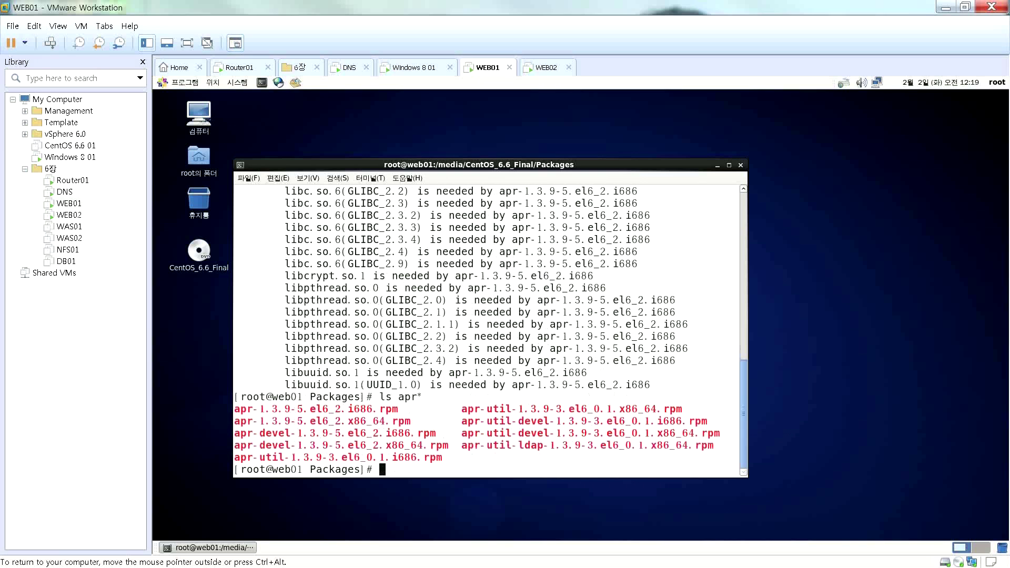
{"action": "key", "text": "Return"}
{"action": "type", "text": "rpm -ivh apr-1.3.9-5.el6_2.i686.rpm"}
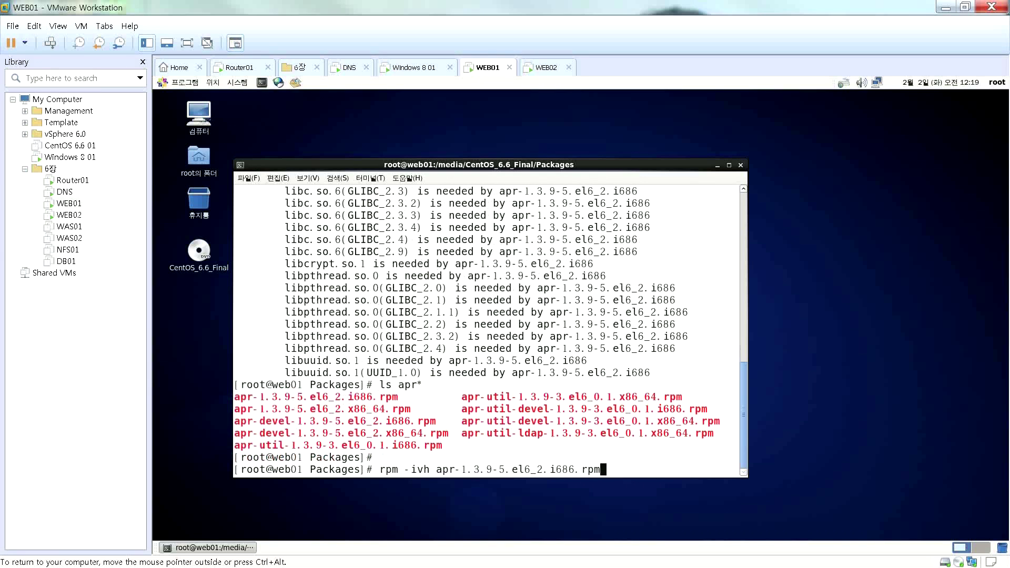